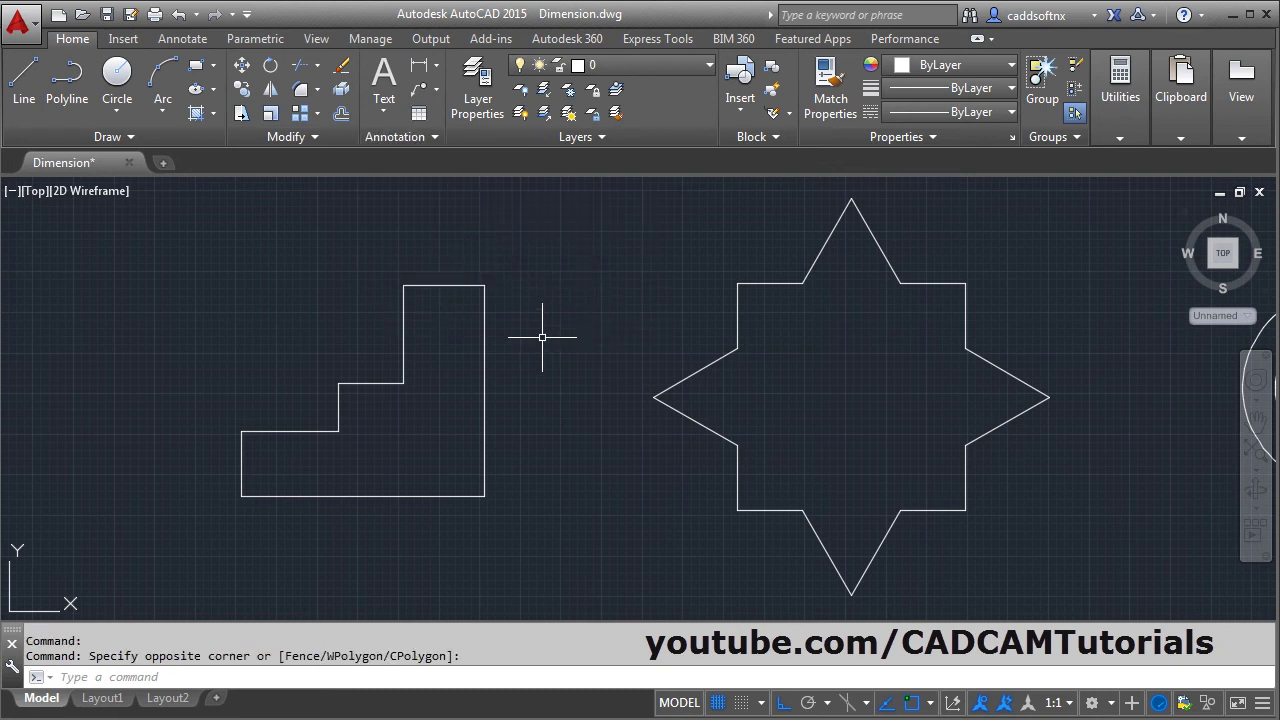
Dimension the L-shape's bottom edge with a 75.0000 linear dimension placed below it
click(422, 70)
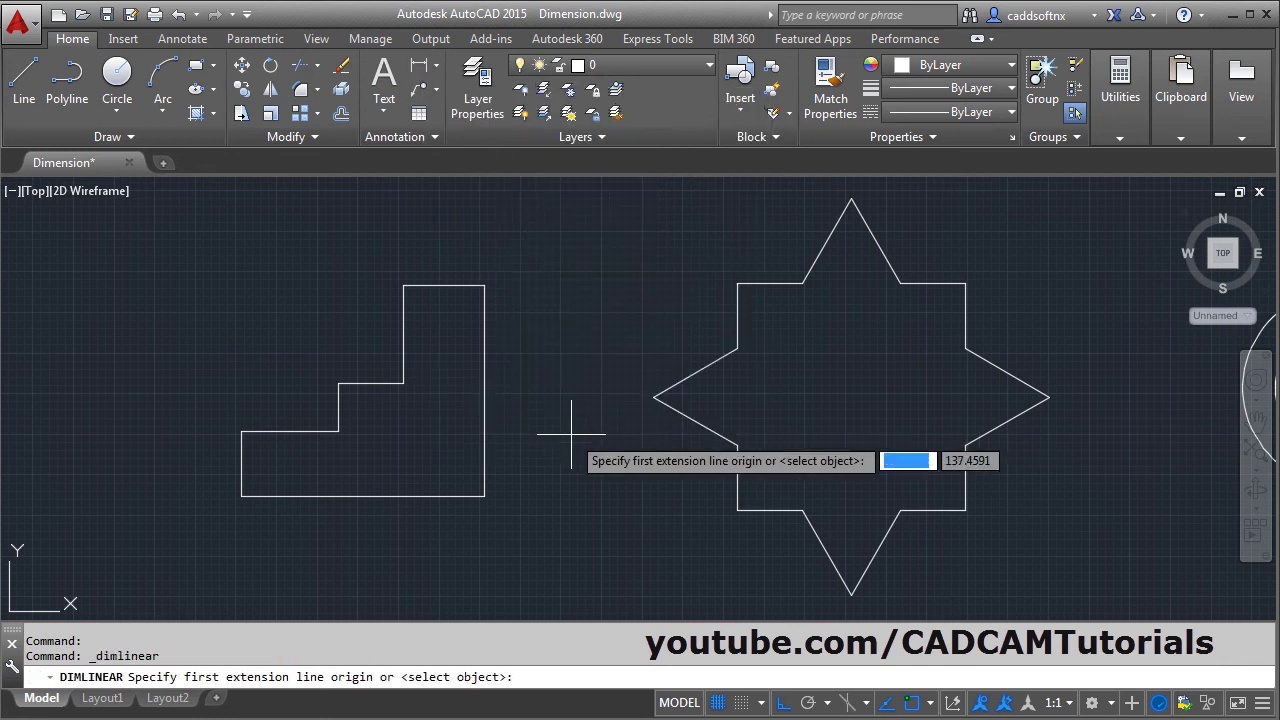
click(240, 497)
click(485, 496)
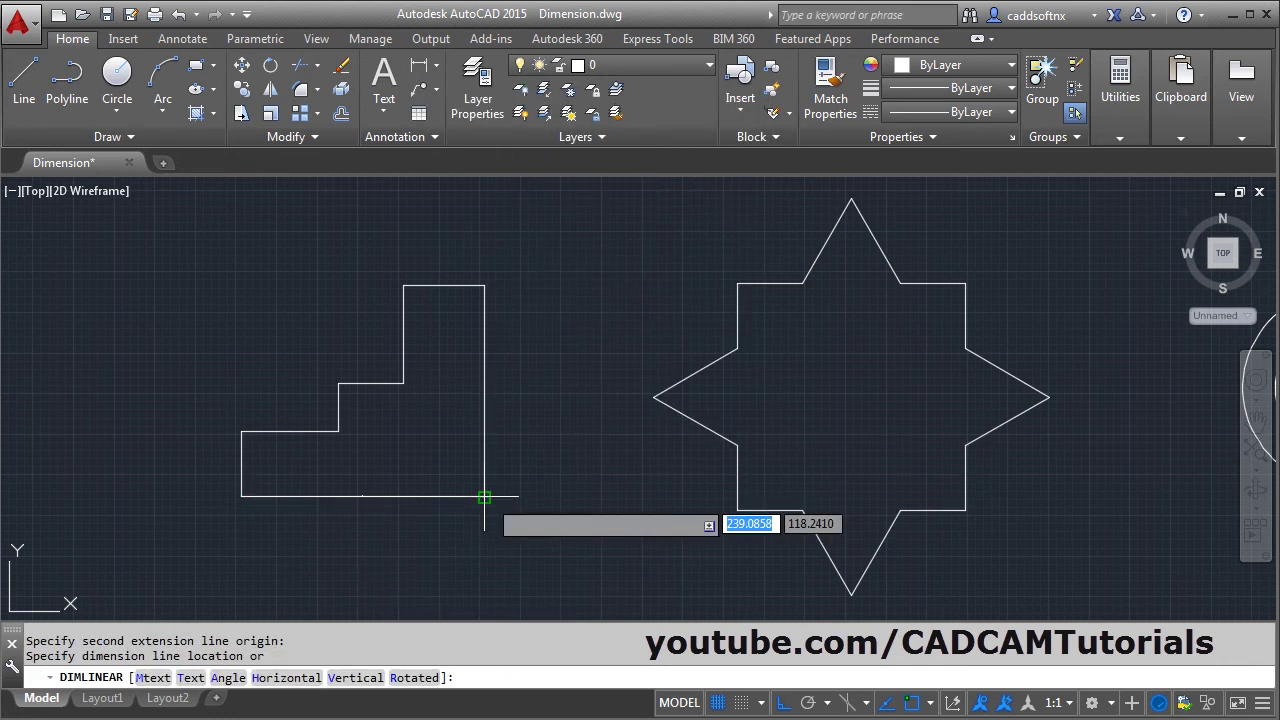
click(386, 521)
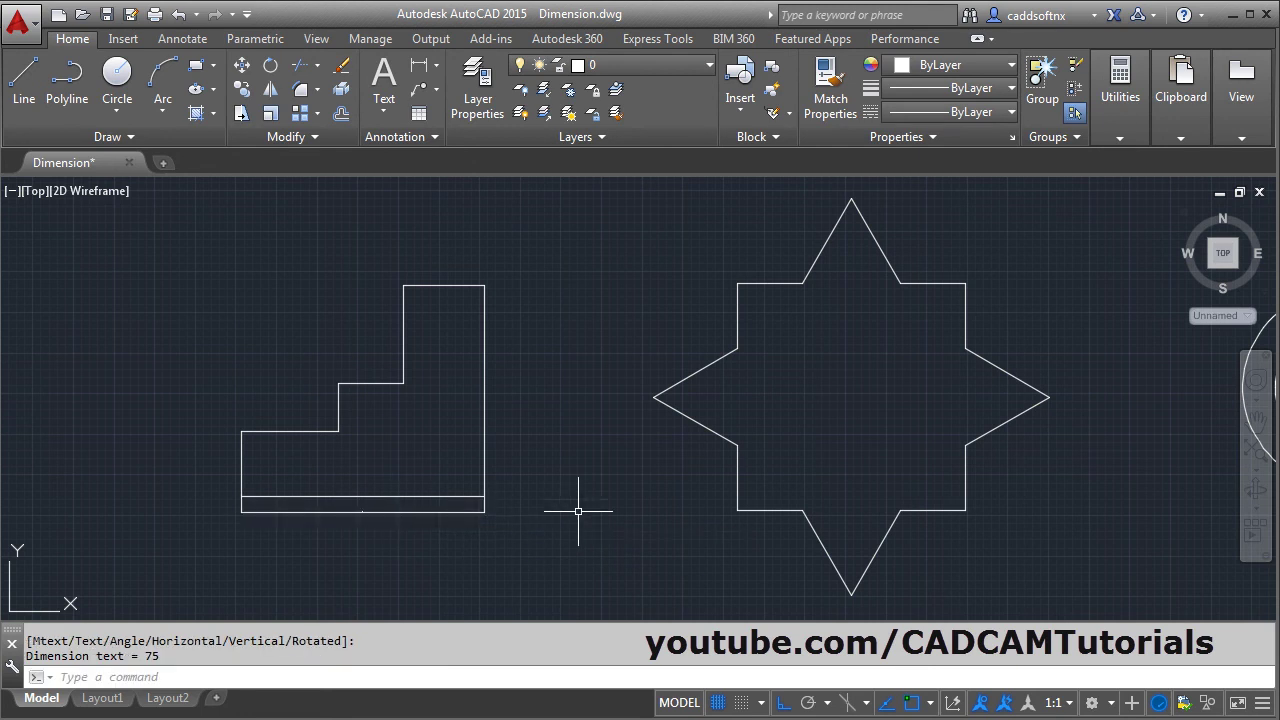
middle_drag(580, 514, 638, 514)
Set the drawing's annotation scale to 1:16
click(1069, 703)
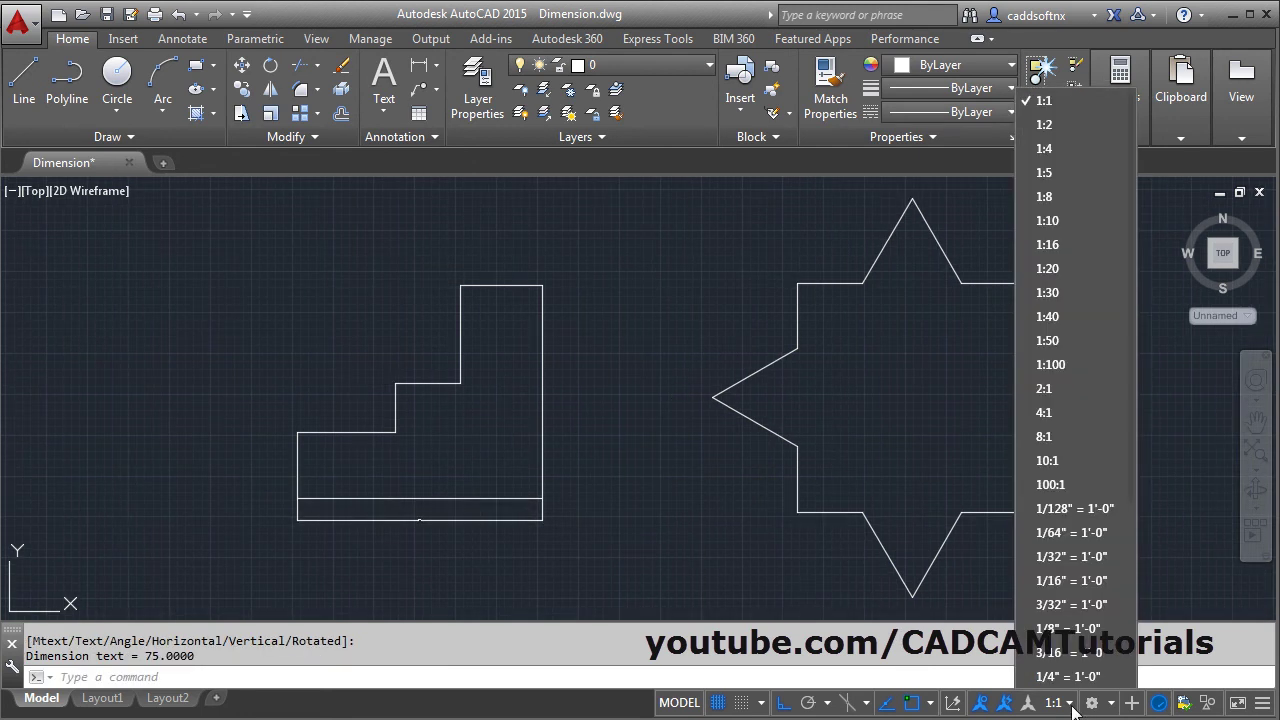
click(1077, 245)
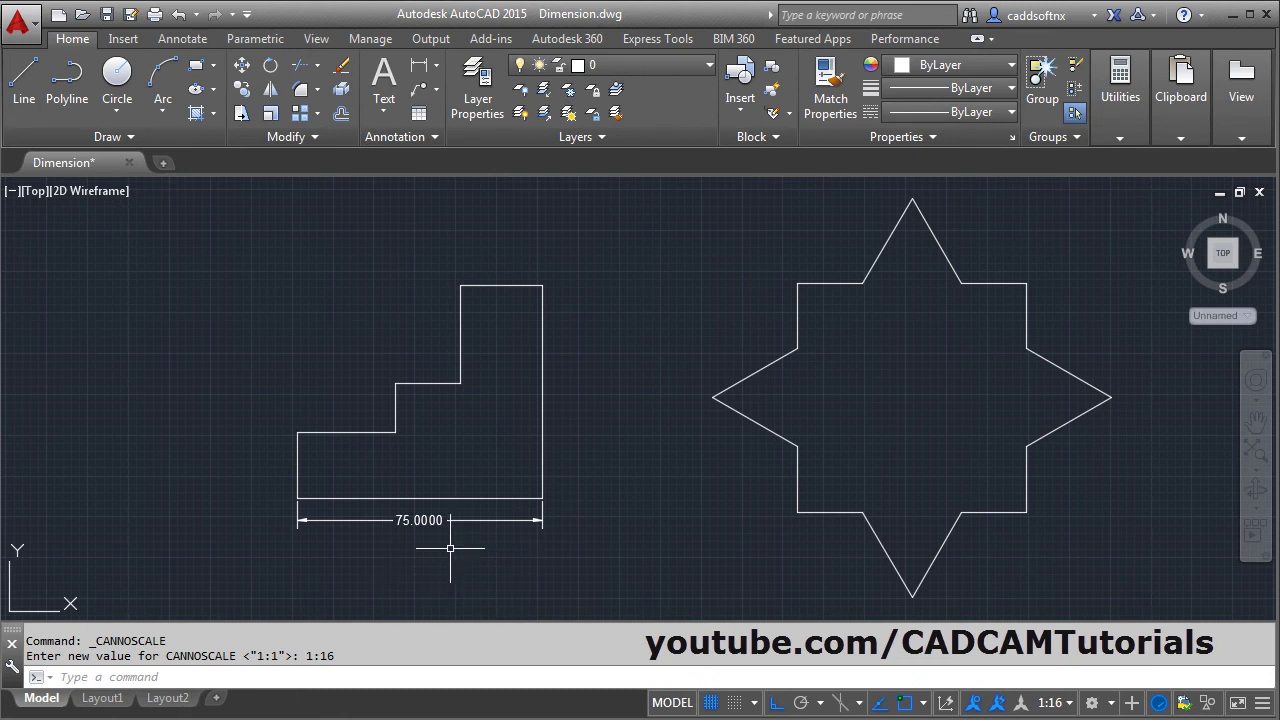
scroll(451, 548, up, 2)
middle_drag(501, 537, 531, 575)
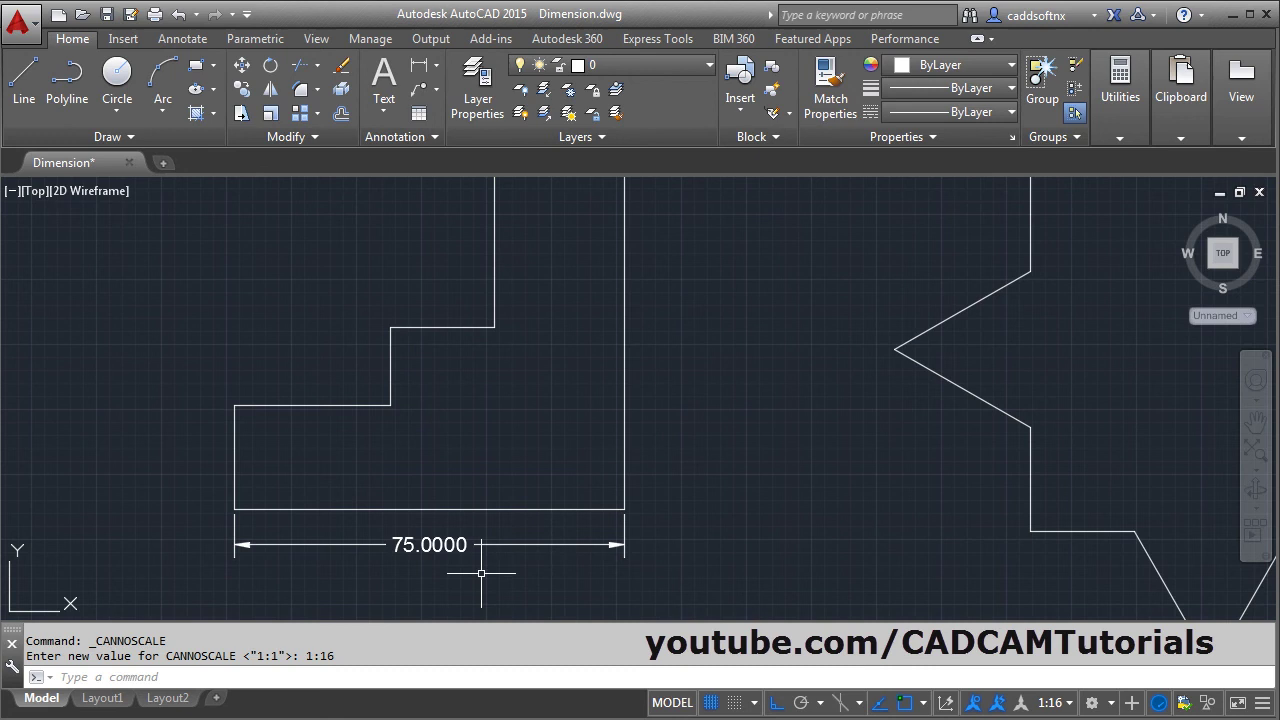
Set the Annotative dimension style's primary unit precision to 0 (whole numbers)
text(D)
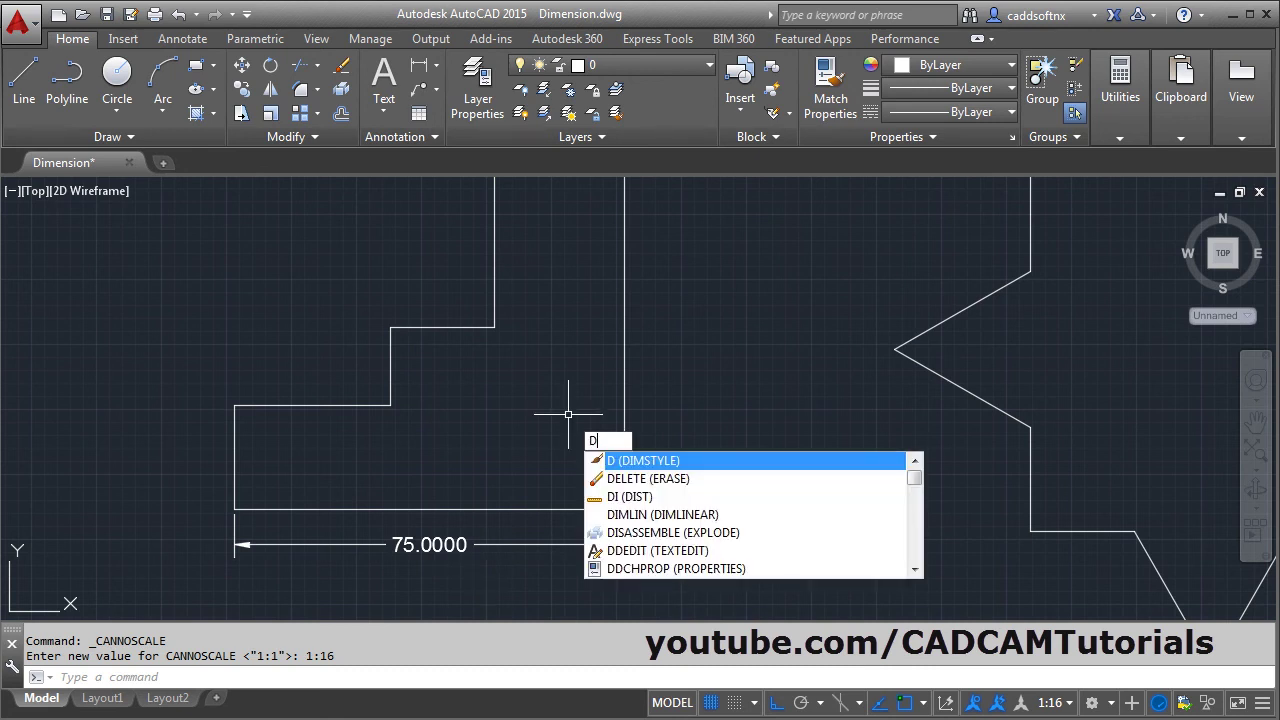
key(Return)
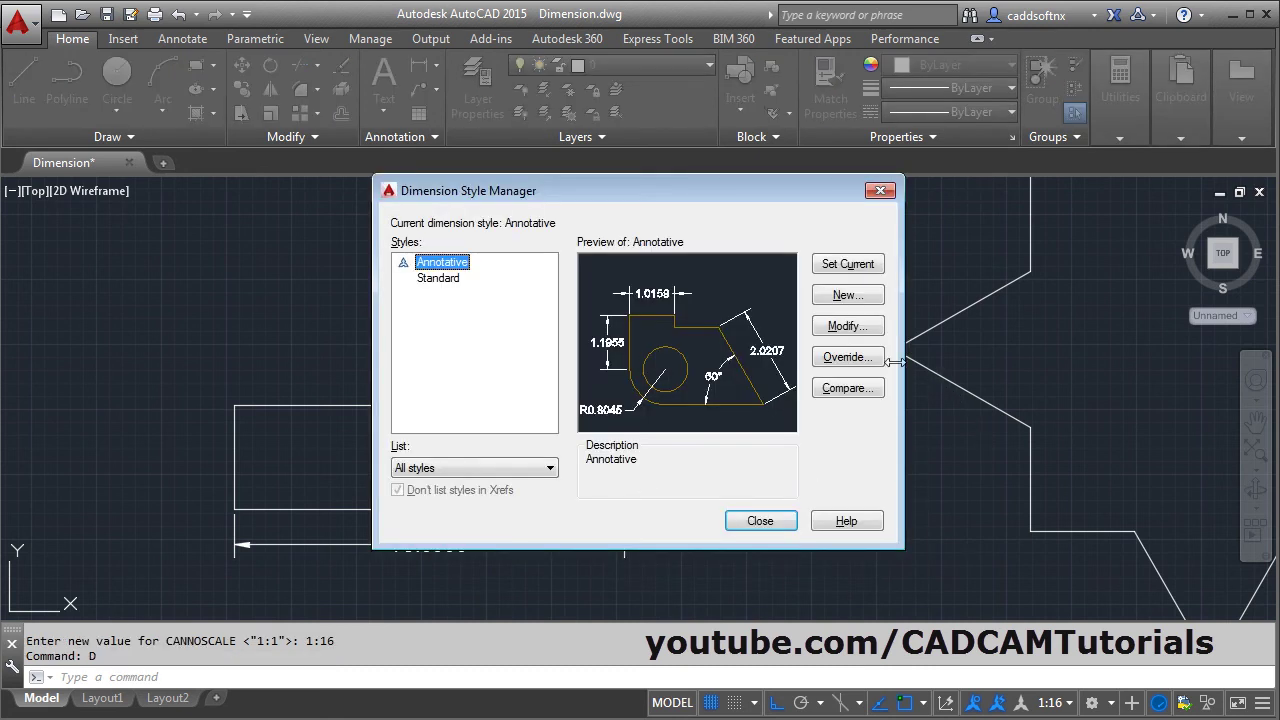
click(849, 327)
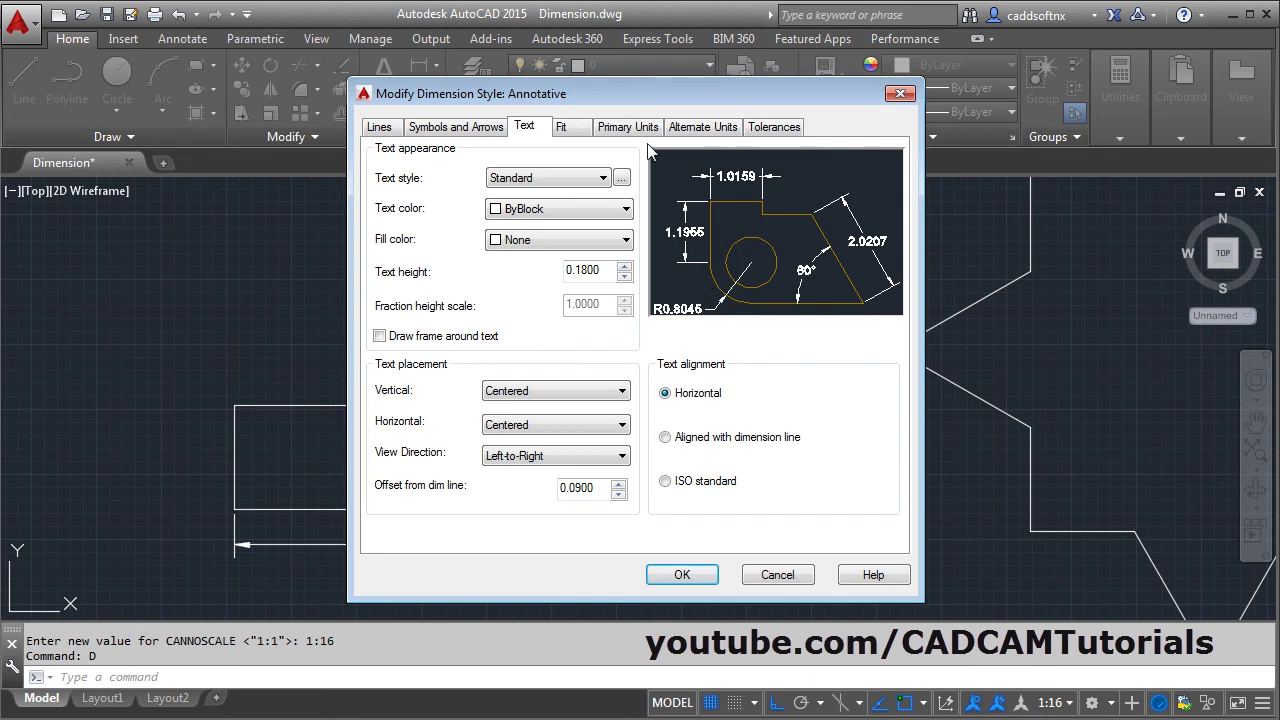
click(628, 128)
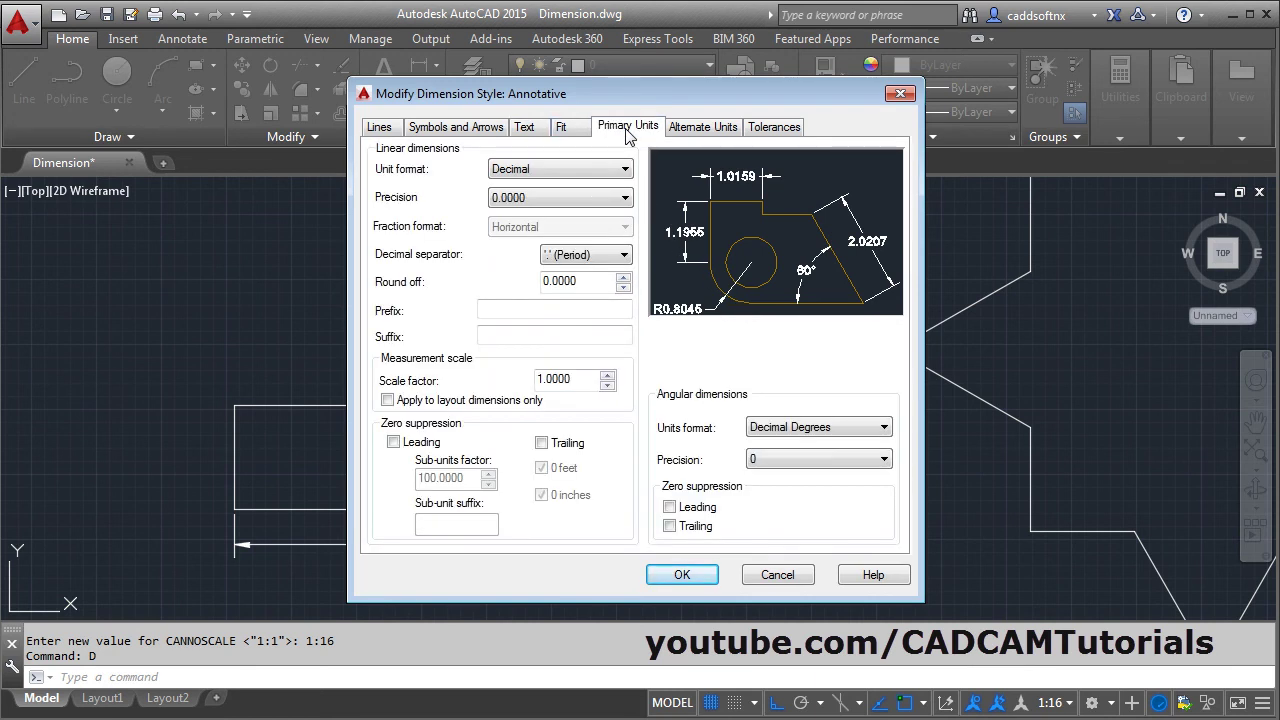
click(559, 198)
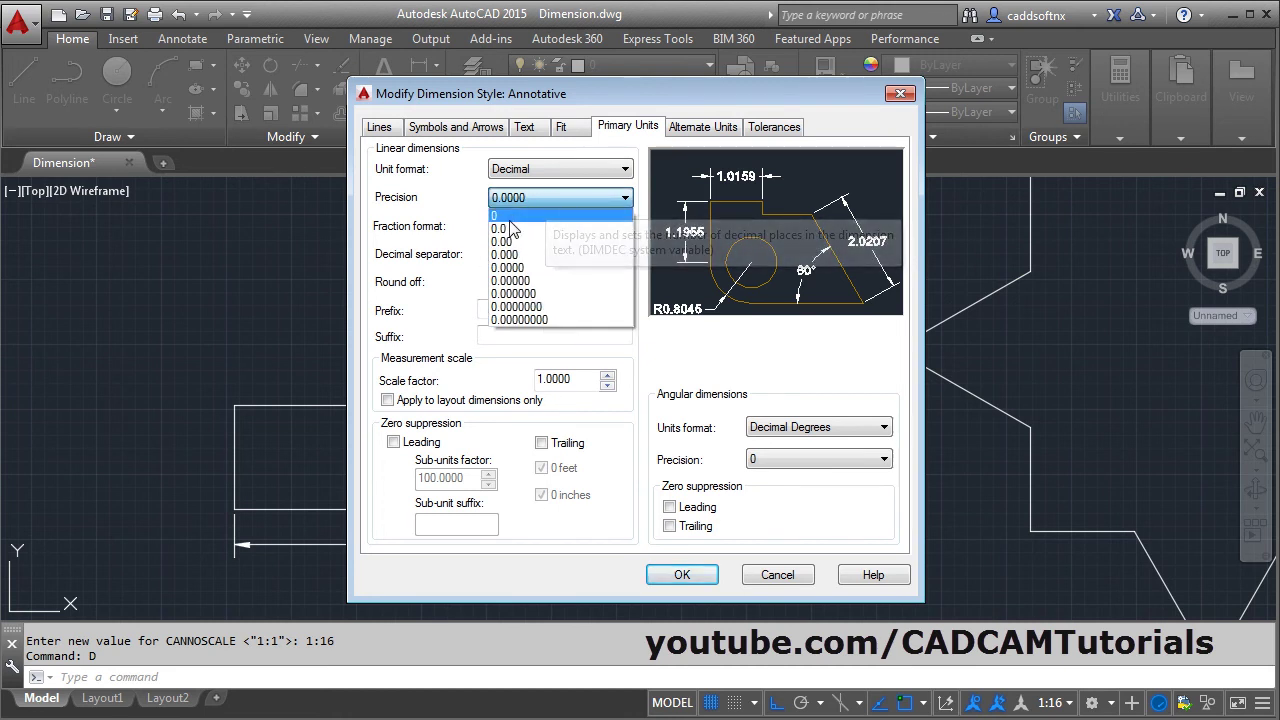
click(505, 216)
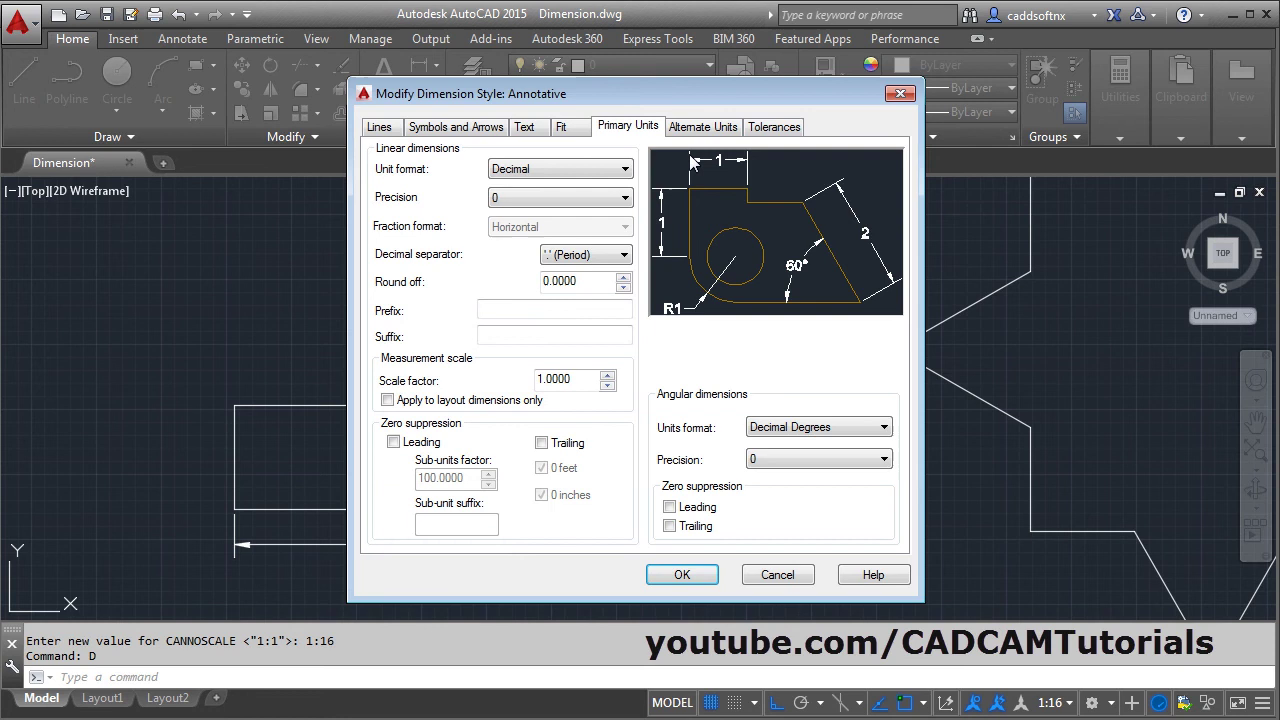
Place dimension text above the line with ISO standard alignment, and apply the style
click(527, 129)
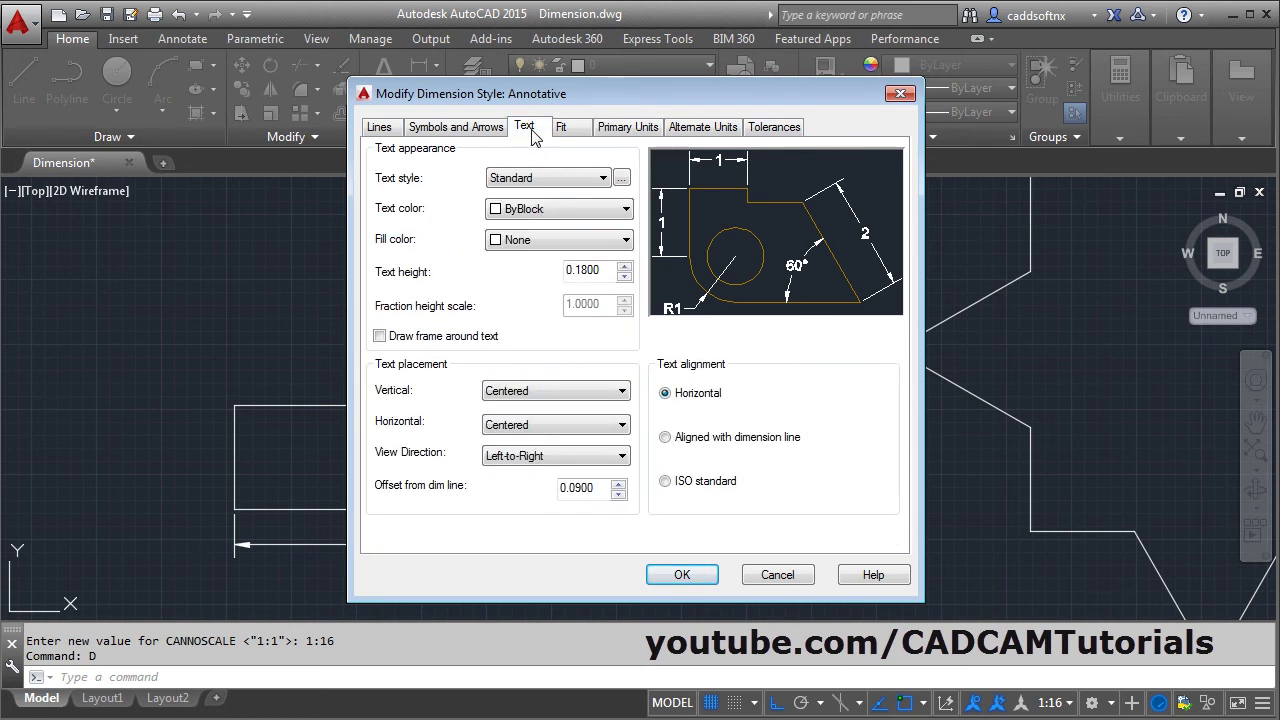
click(576, 394)
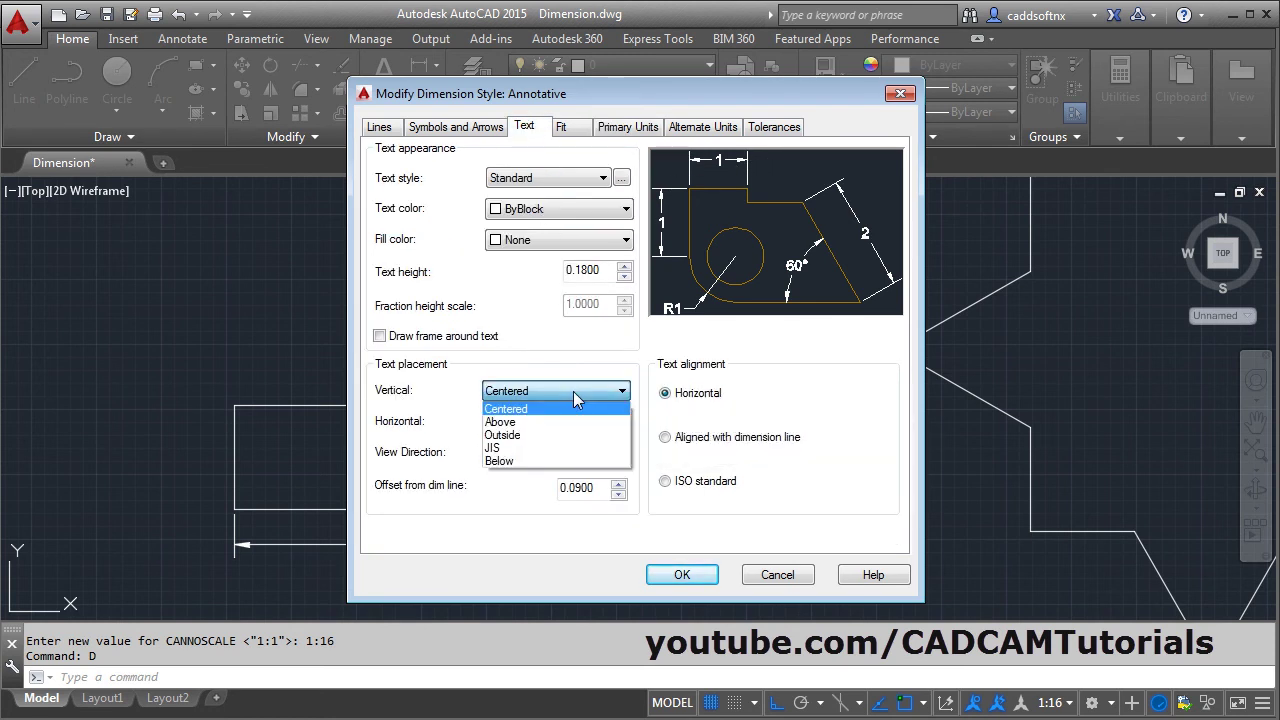
click(519, 420)
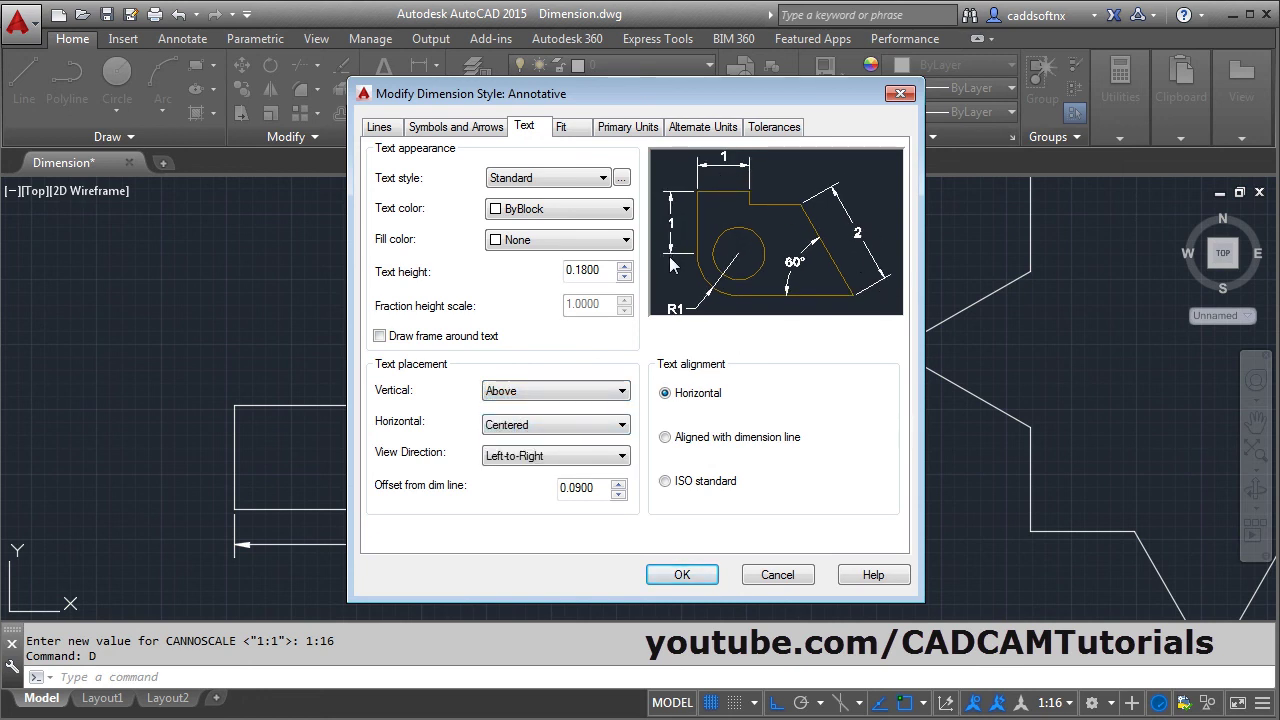
click(666, 481)
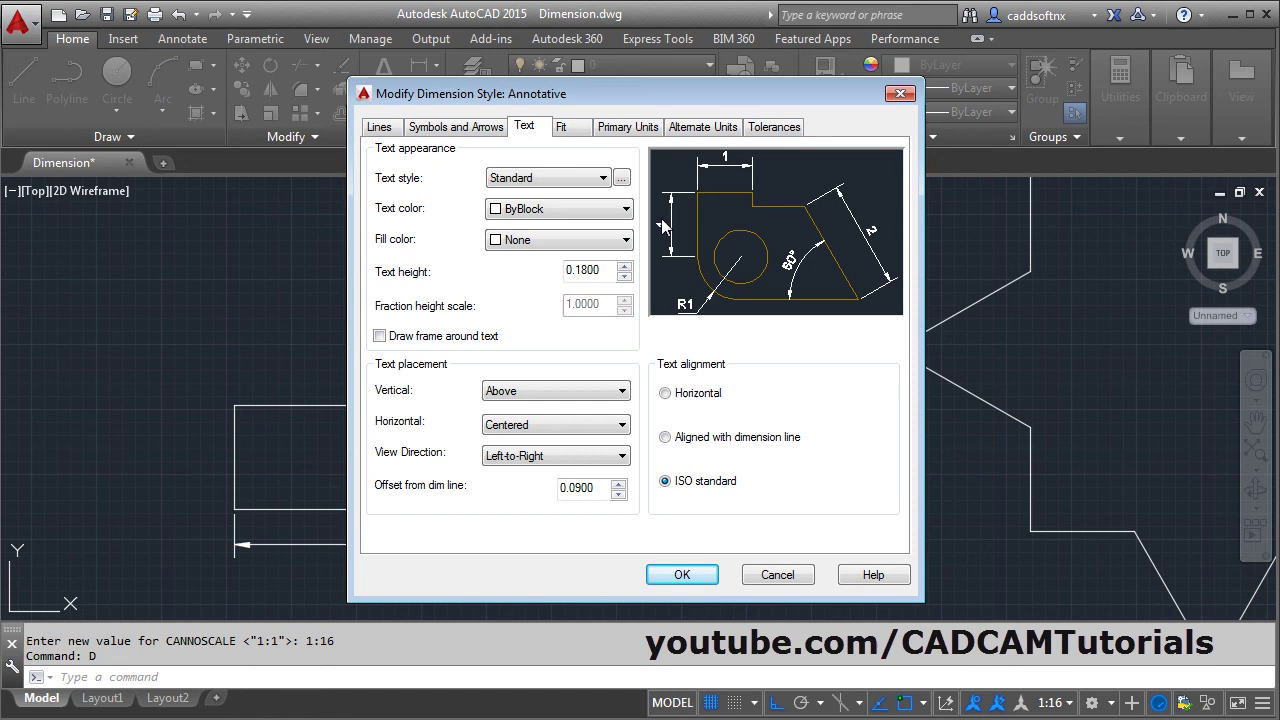
click(686, 573)
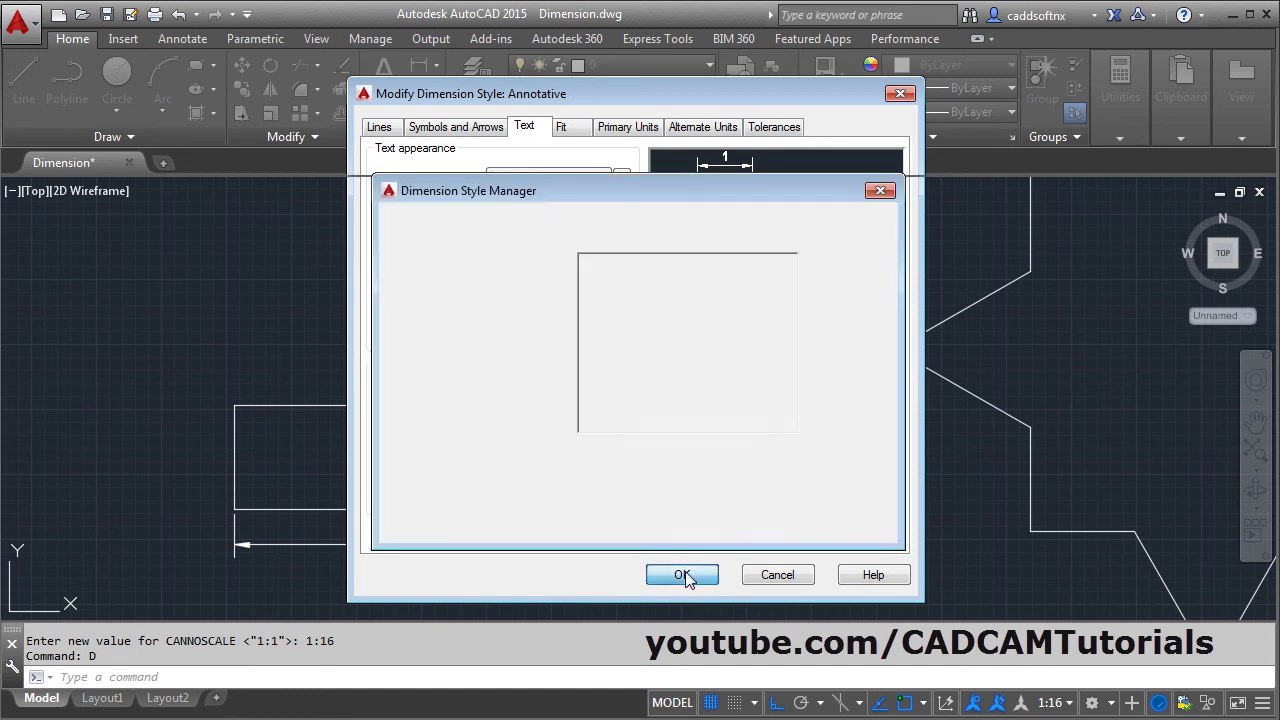
click(759, 521)
Add a vertical 65 linear dimension to the right of the L-shape's right edge
scroll(680, 440, down, 2)
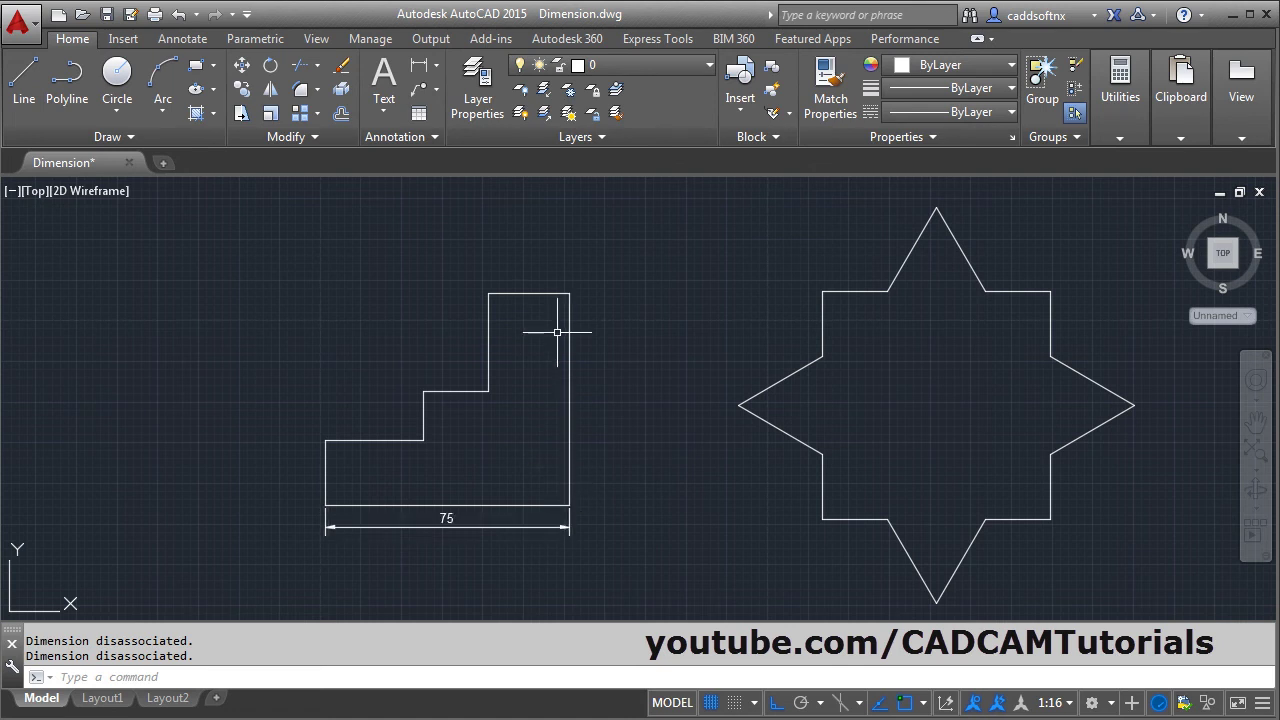
click(436, 65)
click(455, 93)
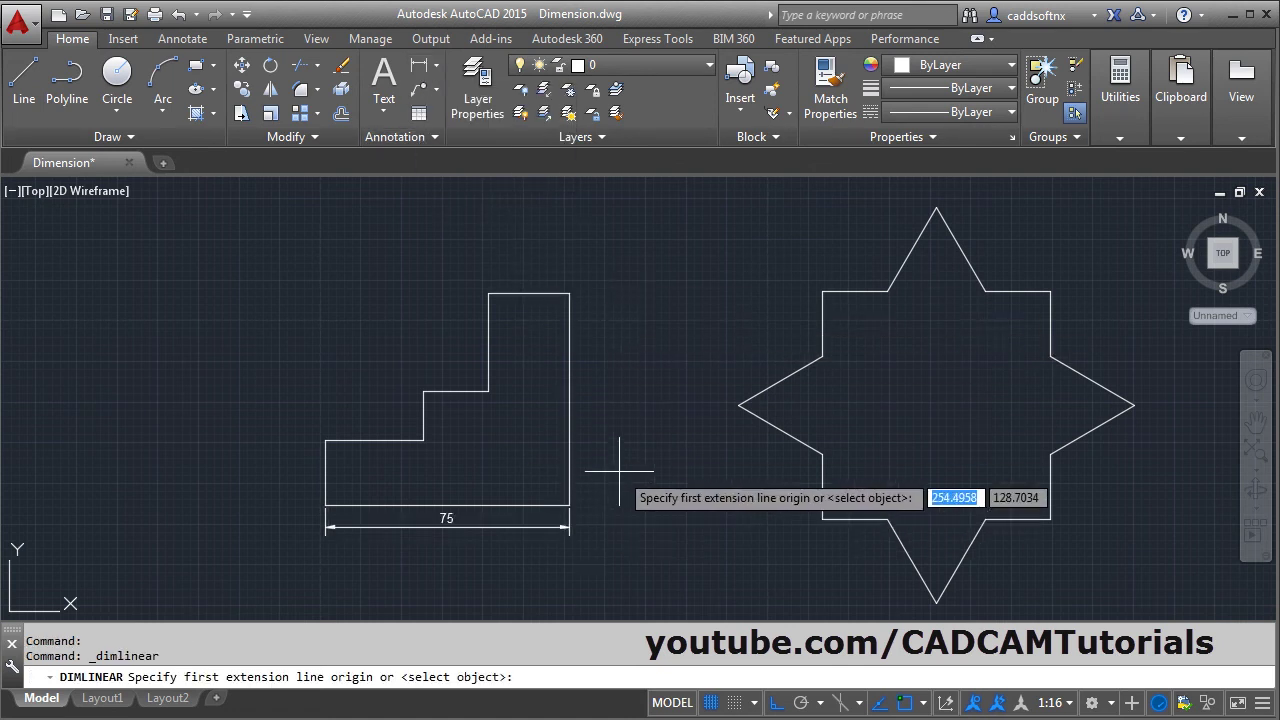
scroll(621, 417, up, 2)
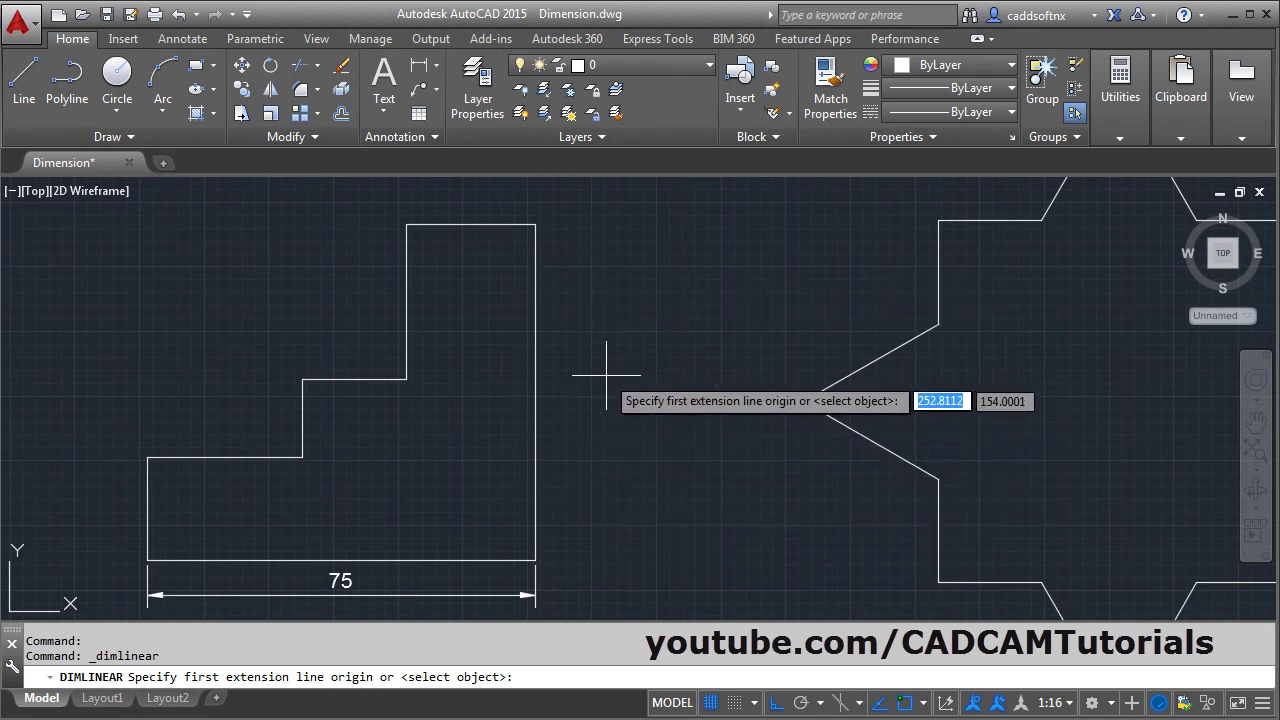
key(Return)
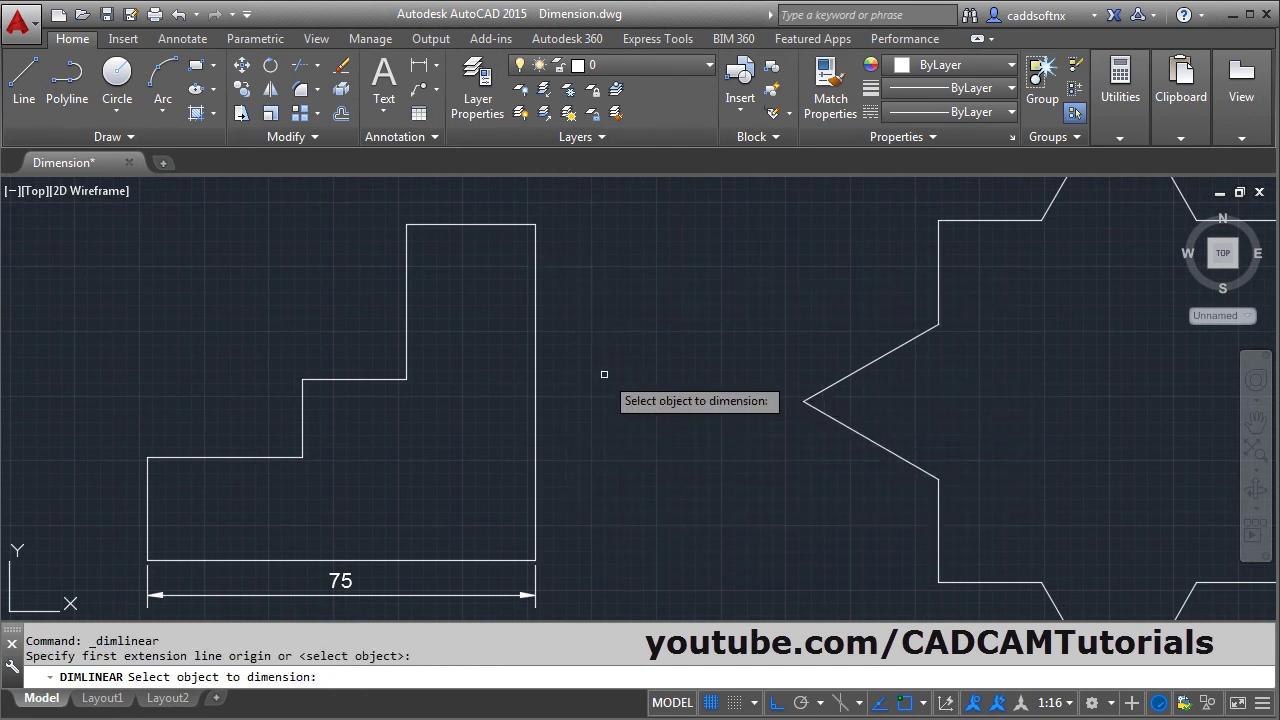
click(536, 378)
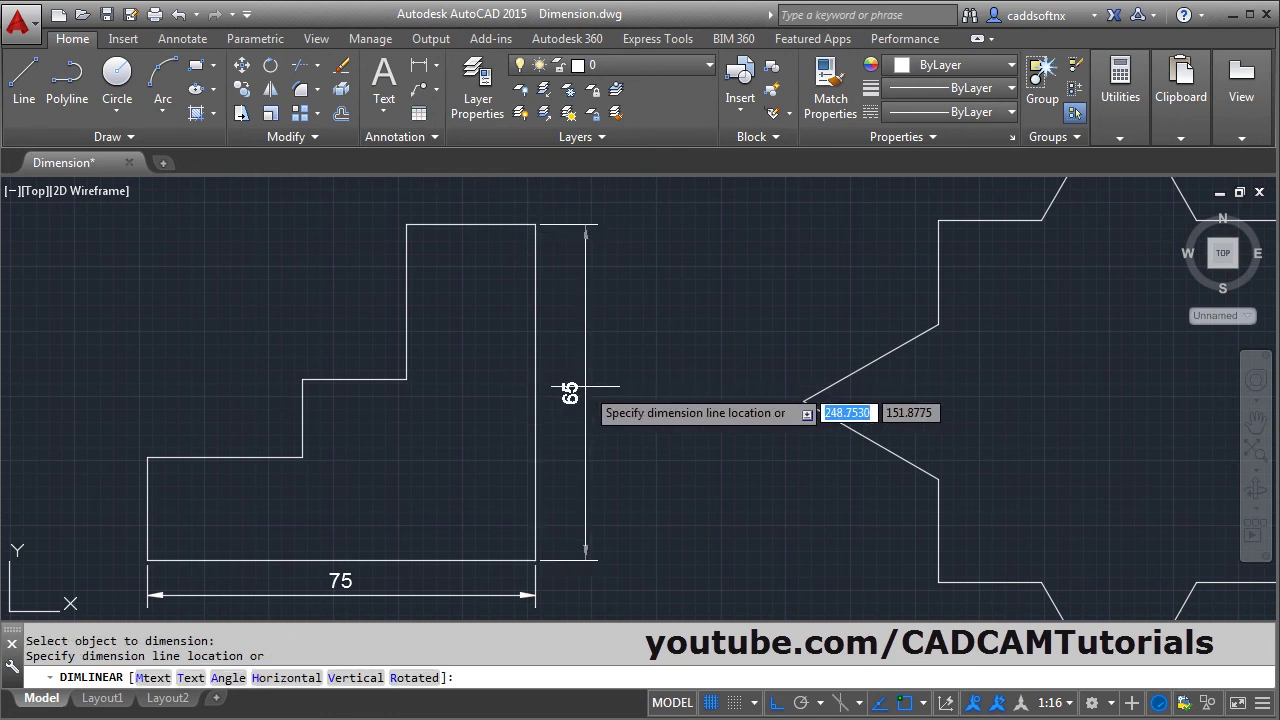
click(586, 386)
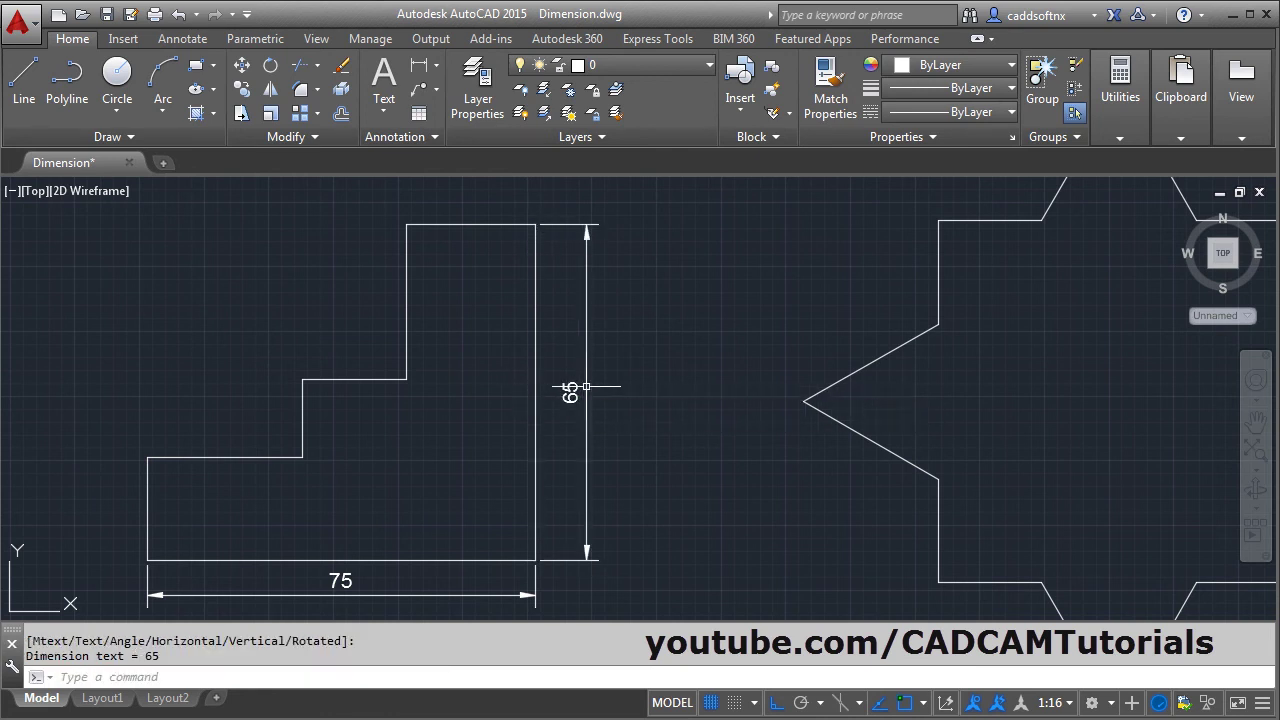
click(437, 66)
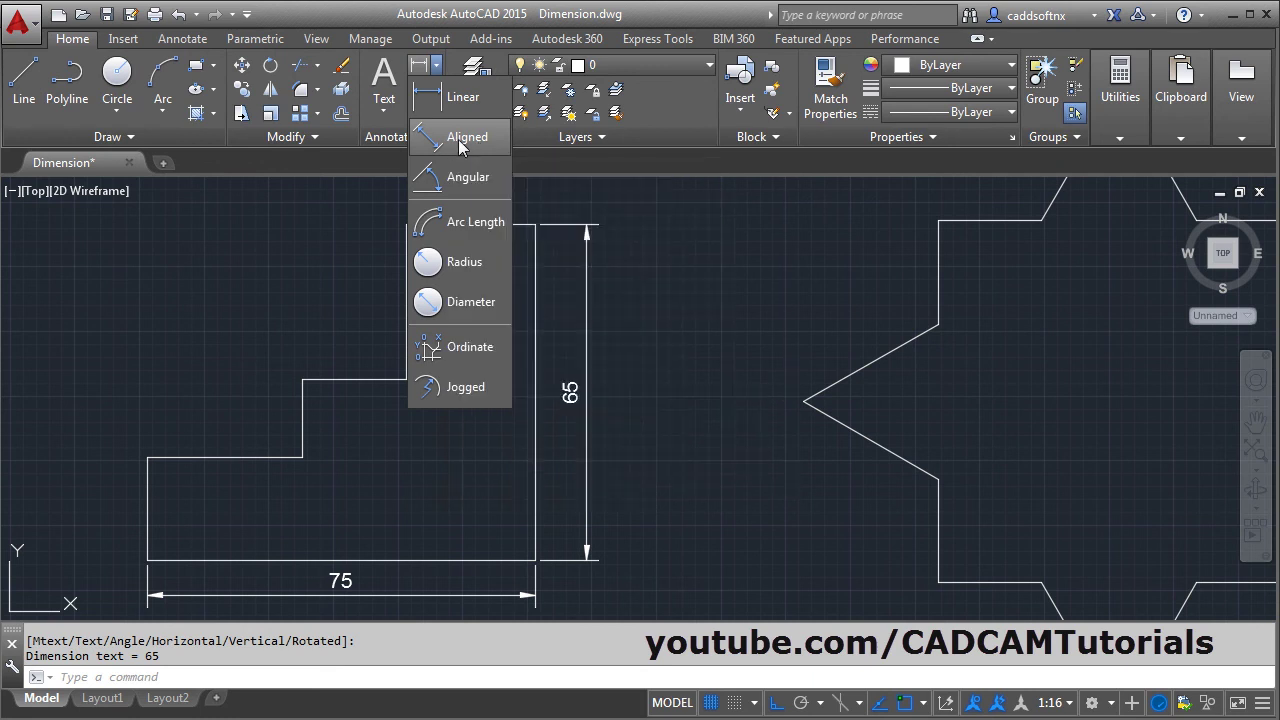
Add a 30 aligned dimension along the star's upper slanted edge at its left point
click(472, 142)
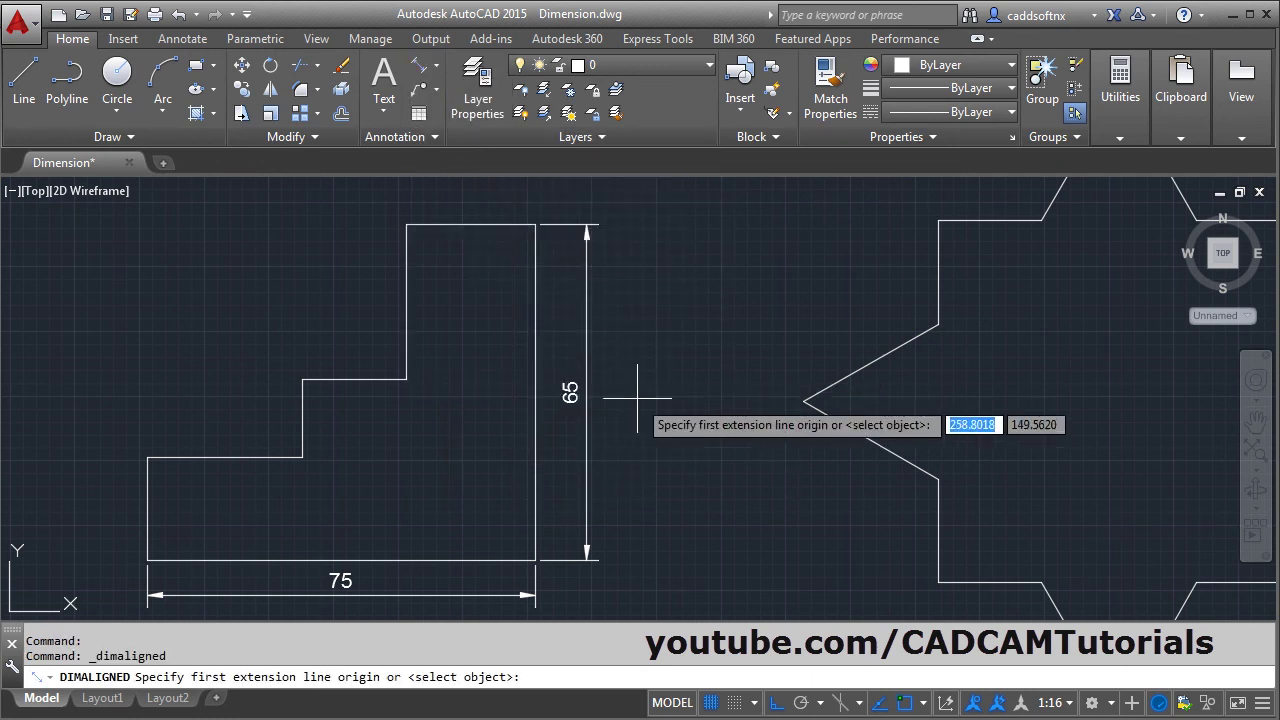
click(803, 401)
click(937, 323)
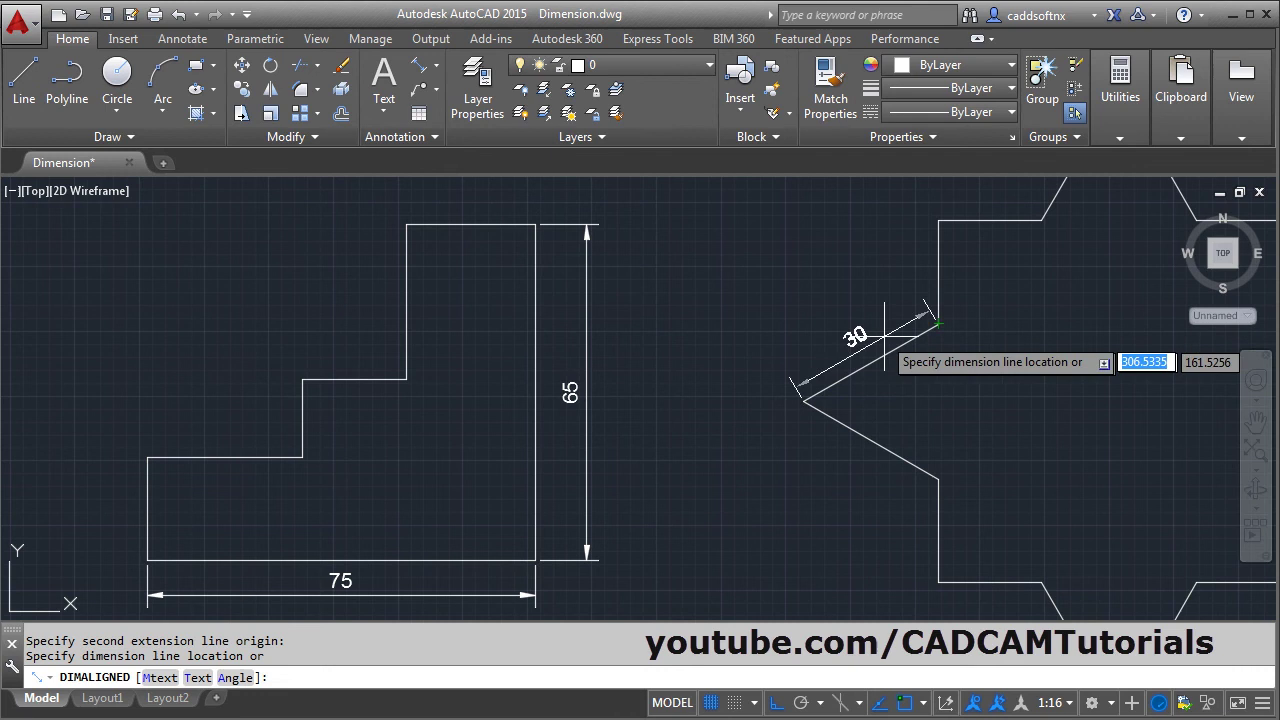
click(915, 302)
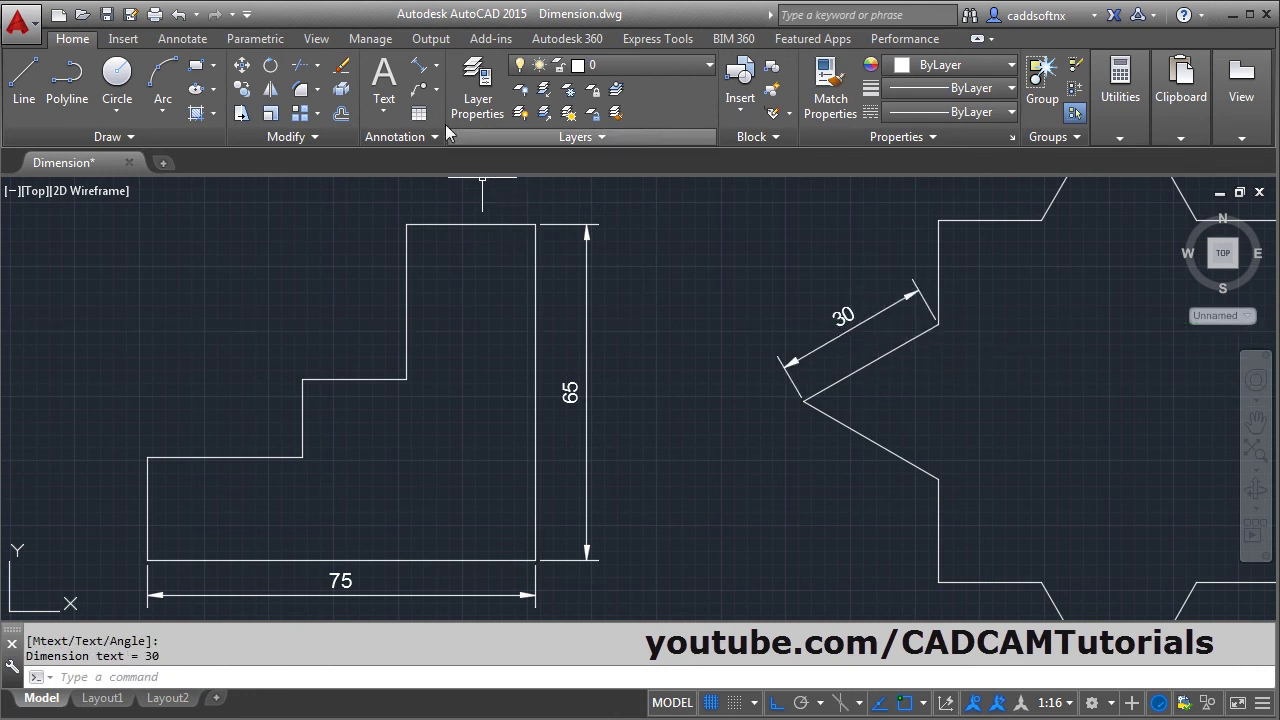
Add a 60° angular dimension between the two slanted edges of the left point
click(436, 66)
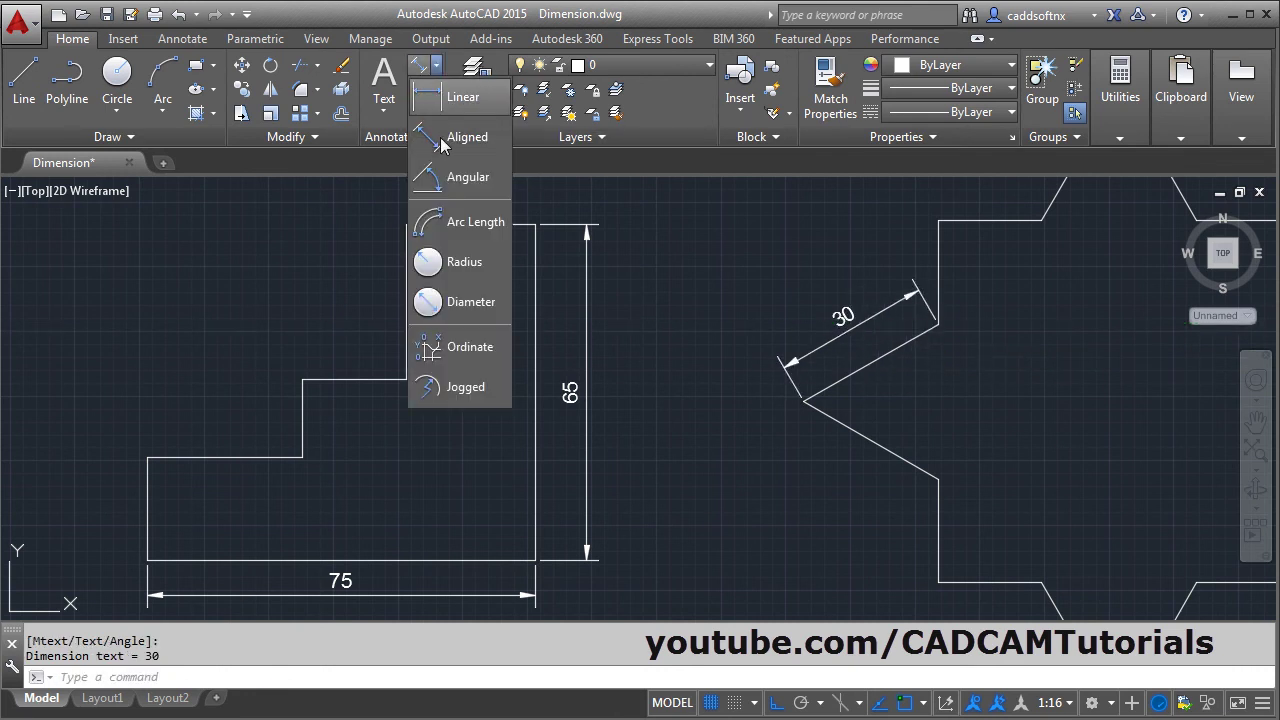
click(455, 190)
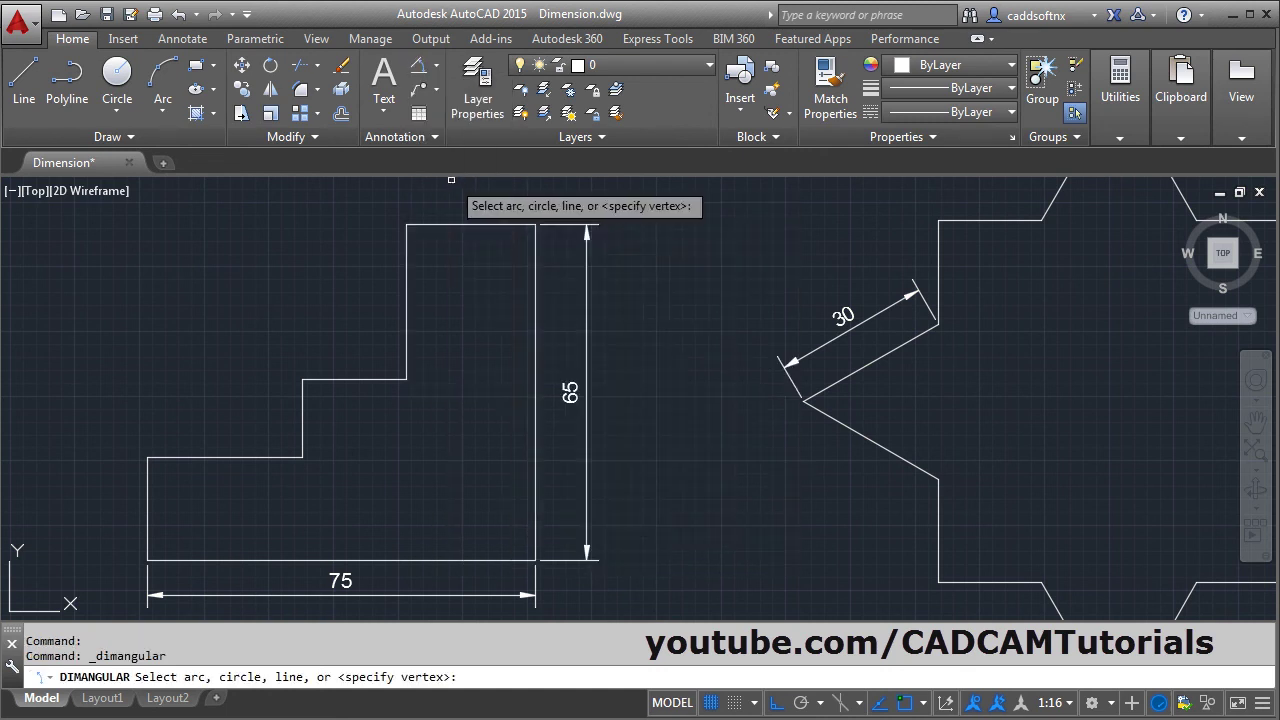
click(843, 378)
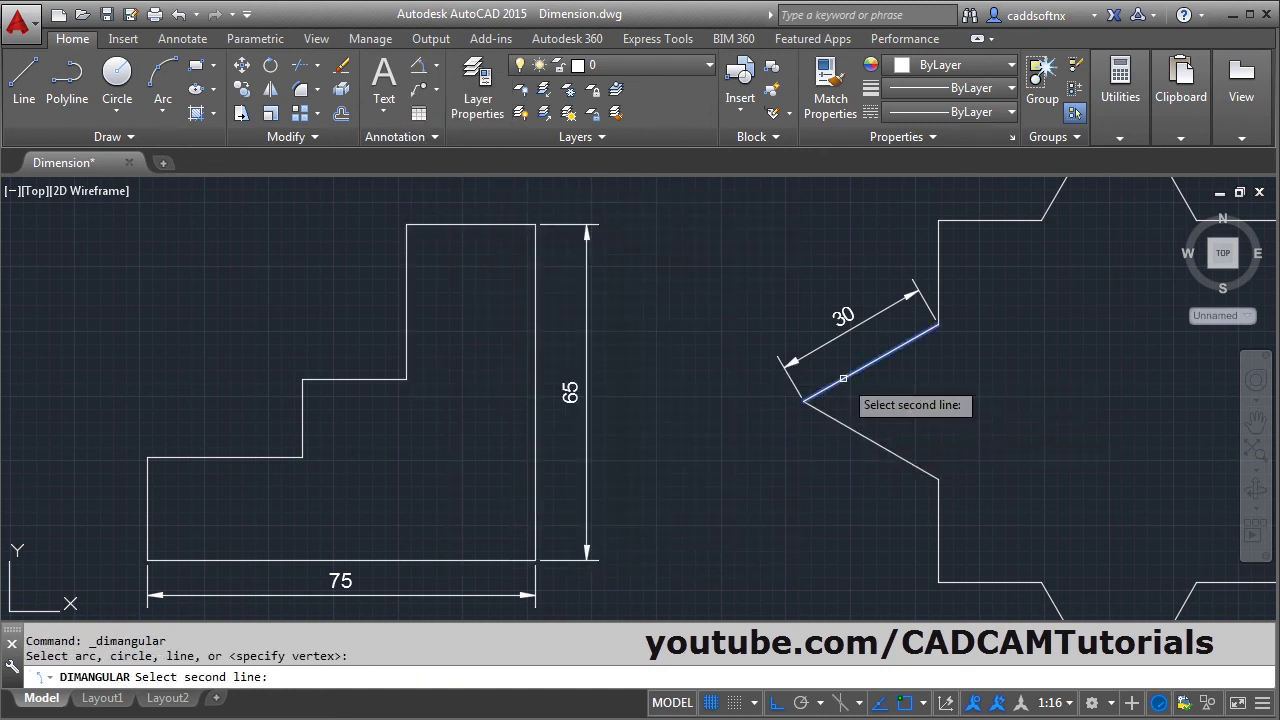
click(859, 435)
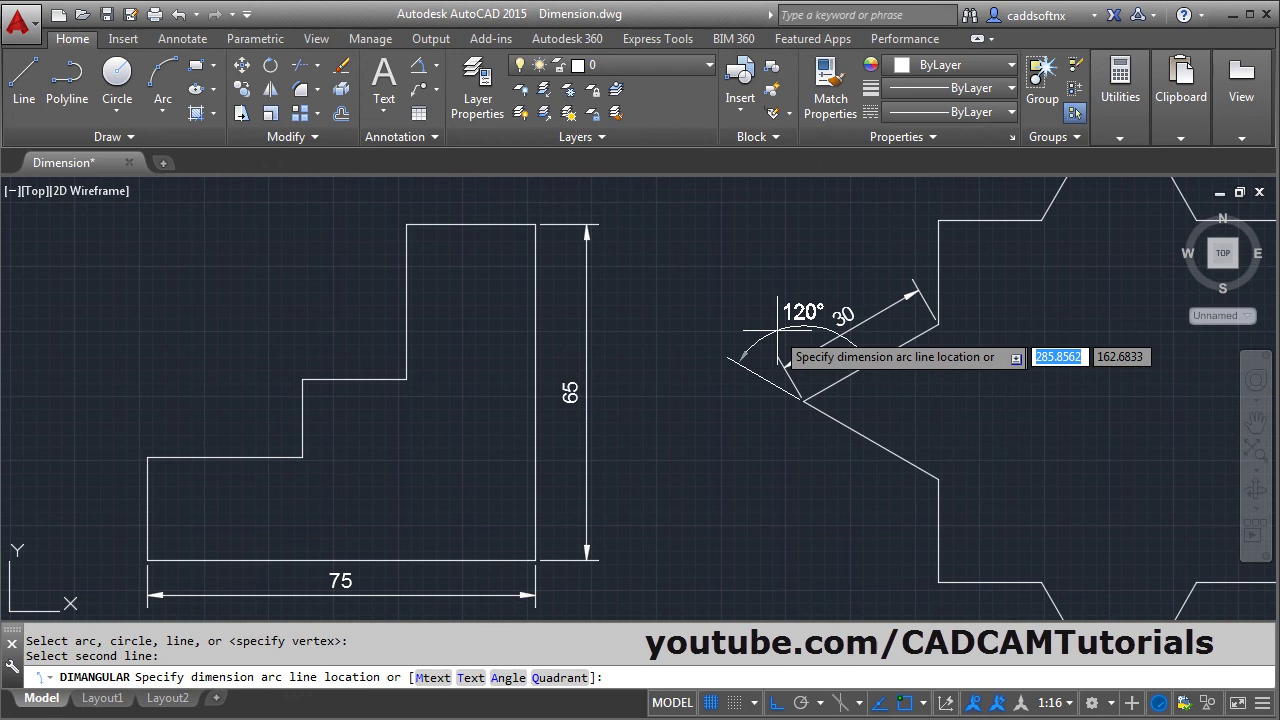
click(905, 405)
scroll(971, 471, up, 2)
mouse_move(971, 471)
middle_down()
mouse_move(766, 440)
mouse_move(697, 409)
mouse_move(758, 398)
middle_up()
scroll(735, 440, up, 2)
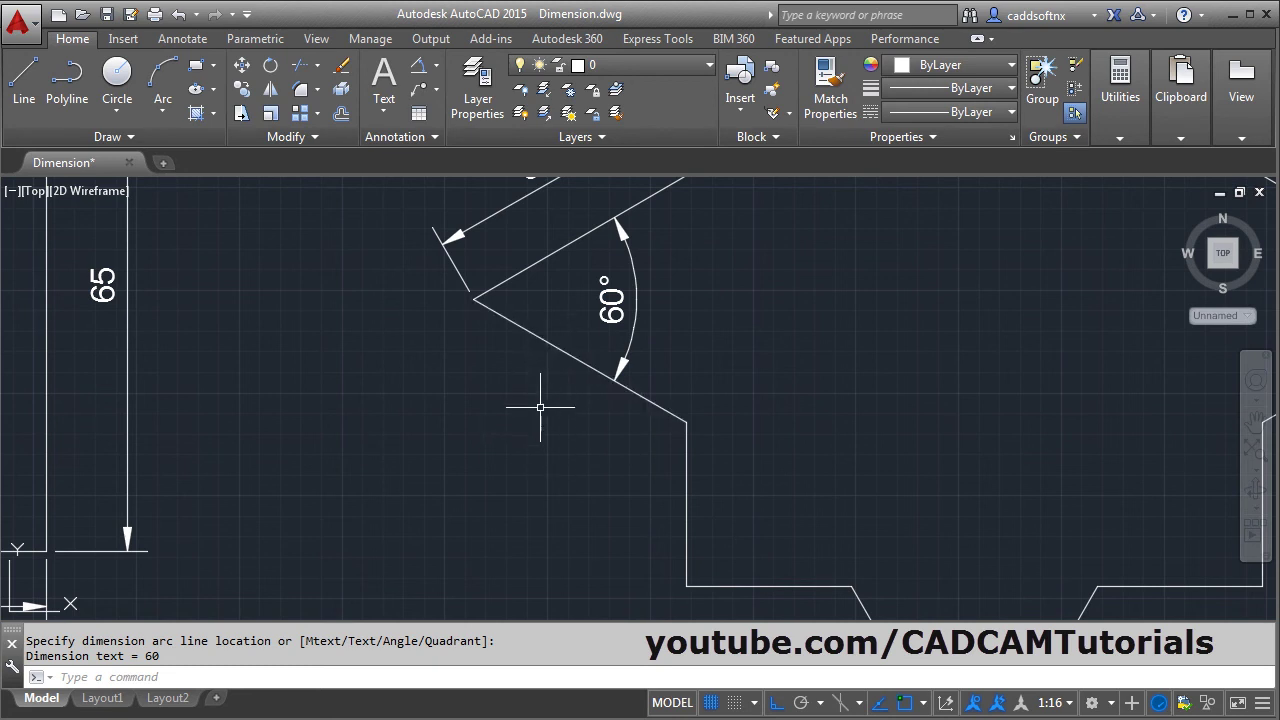
Draw a short horizontal line leftward from the slope's lower end
click(23, 82)
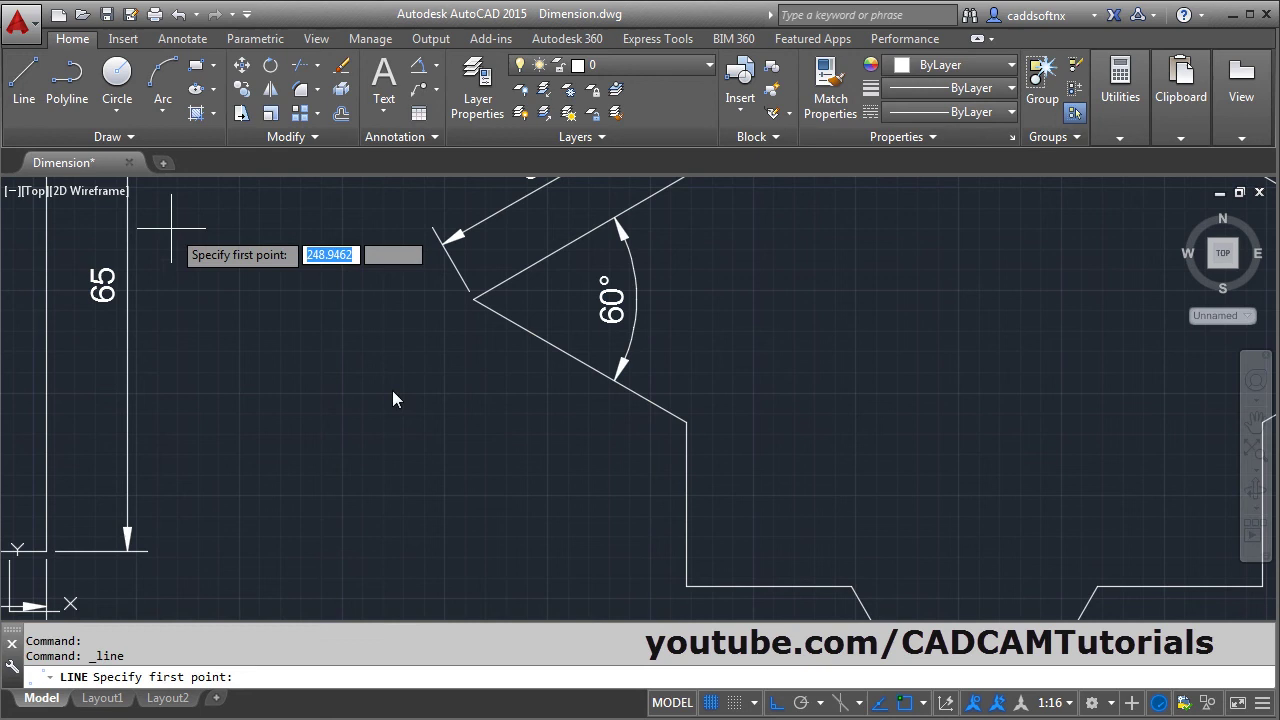
click(686, 421)
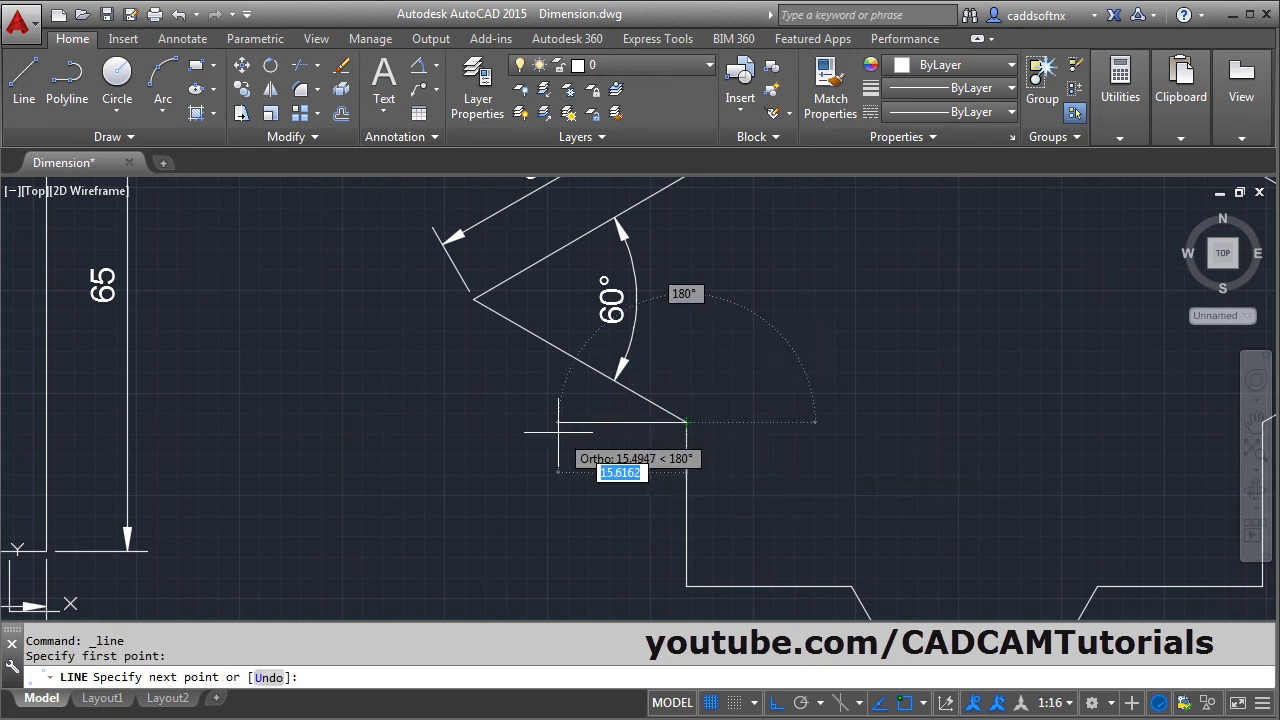
click(503, 436)
key(Escape)
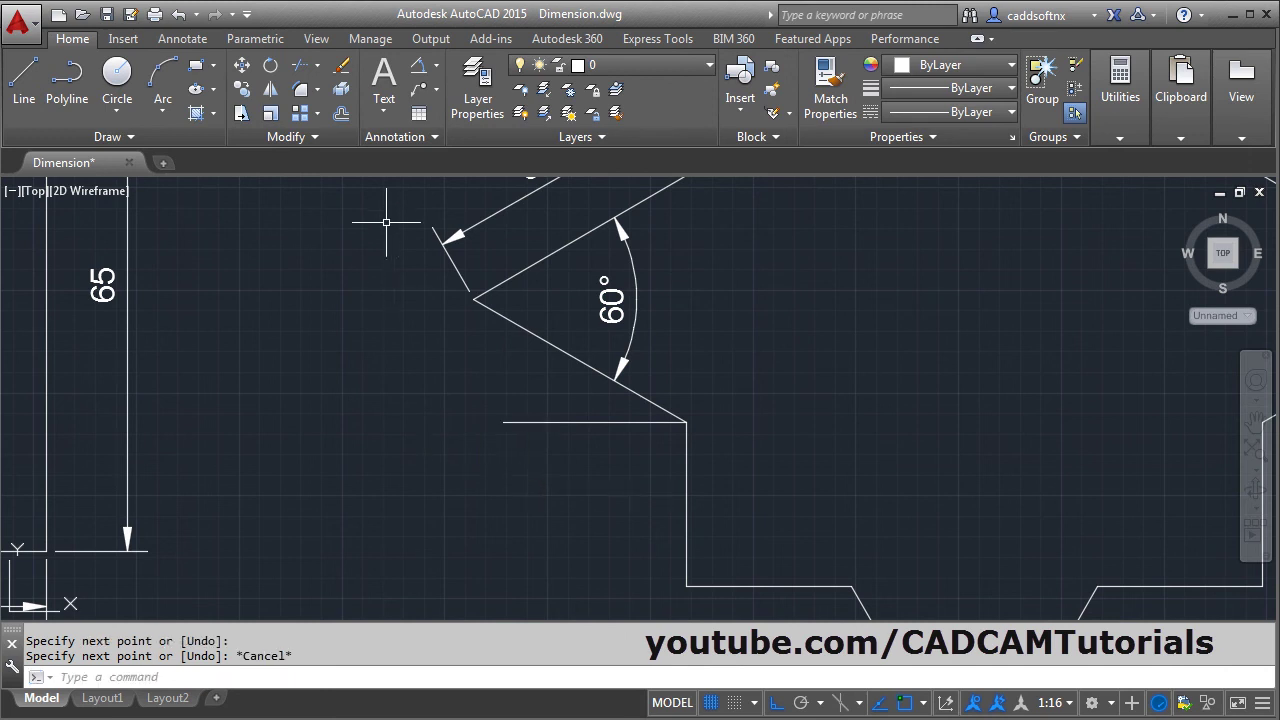
Add a 30° angular dimension between the sloped edge and the new horizontal line
click(420, 68)
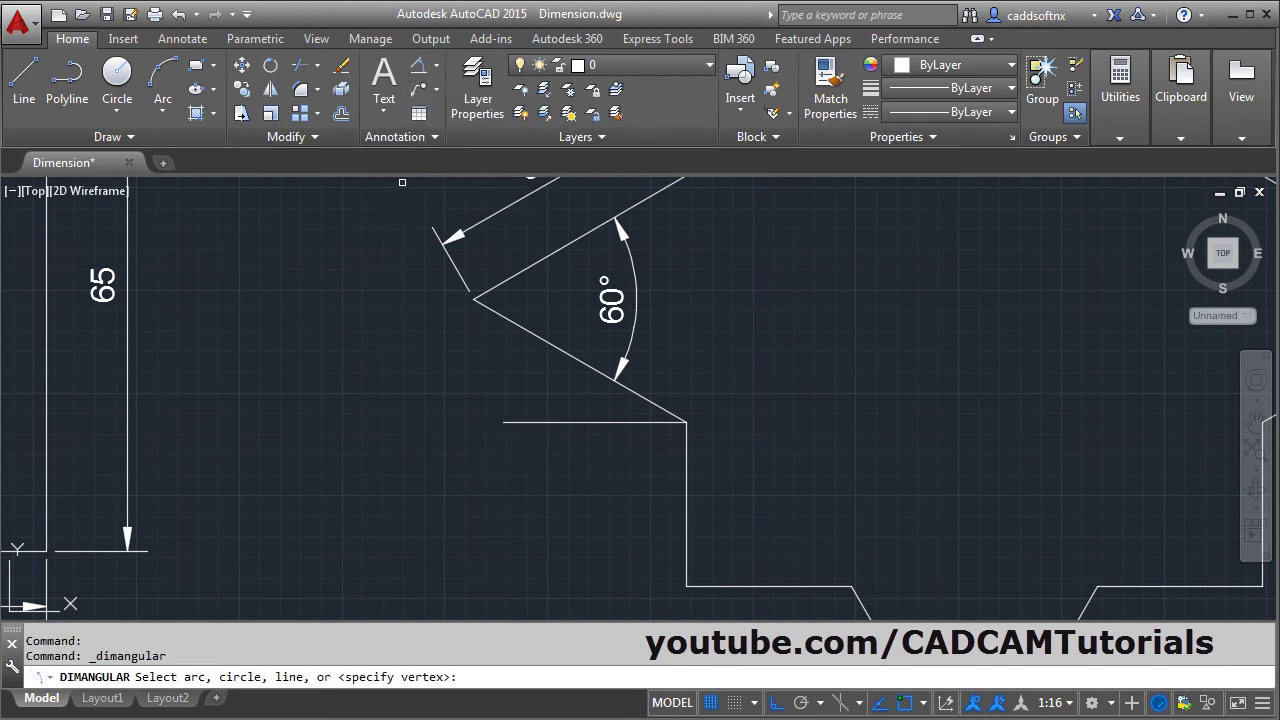
click(540, 337)
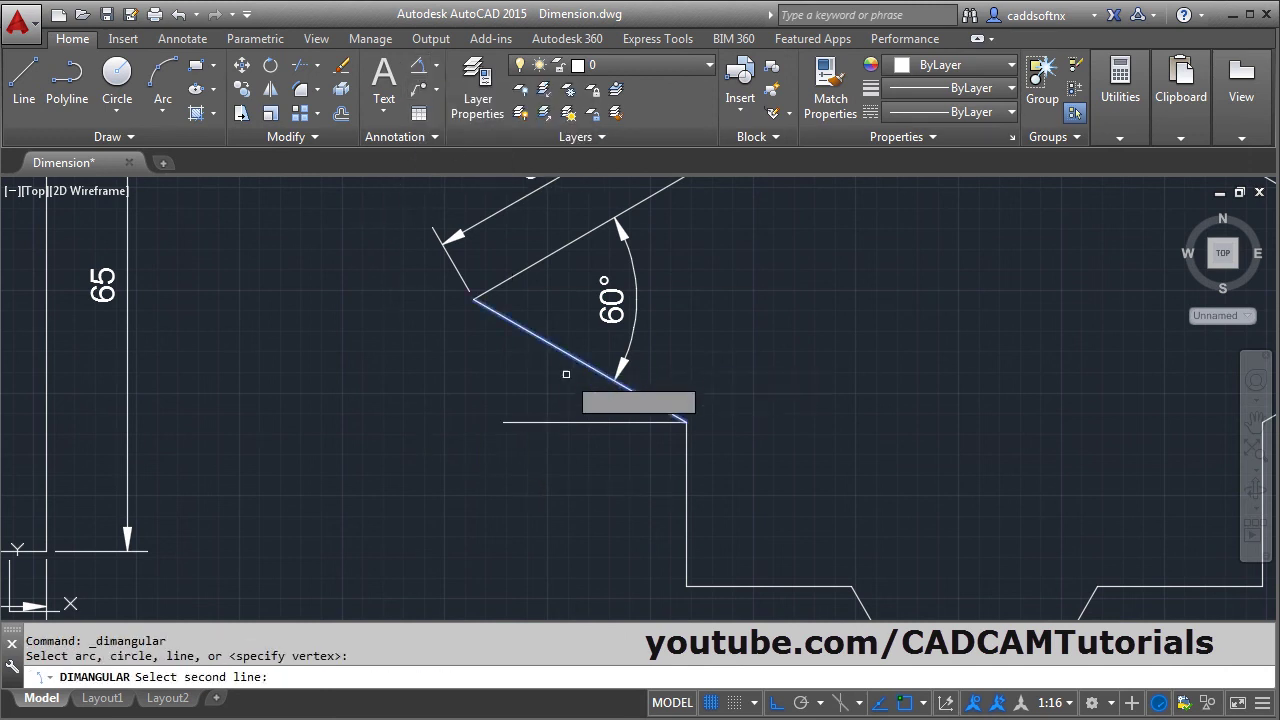
click(543, 422)
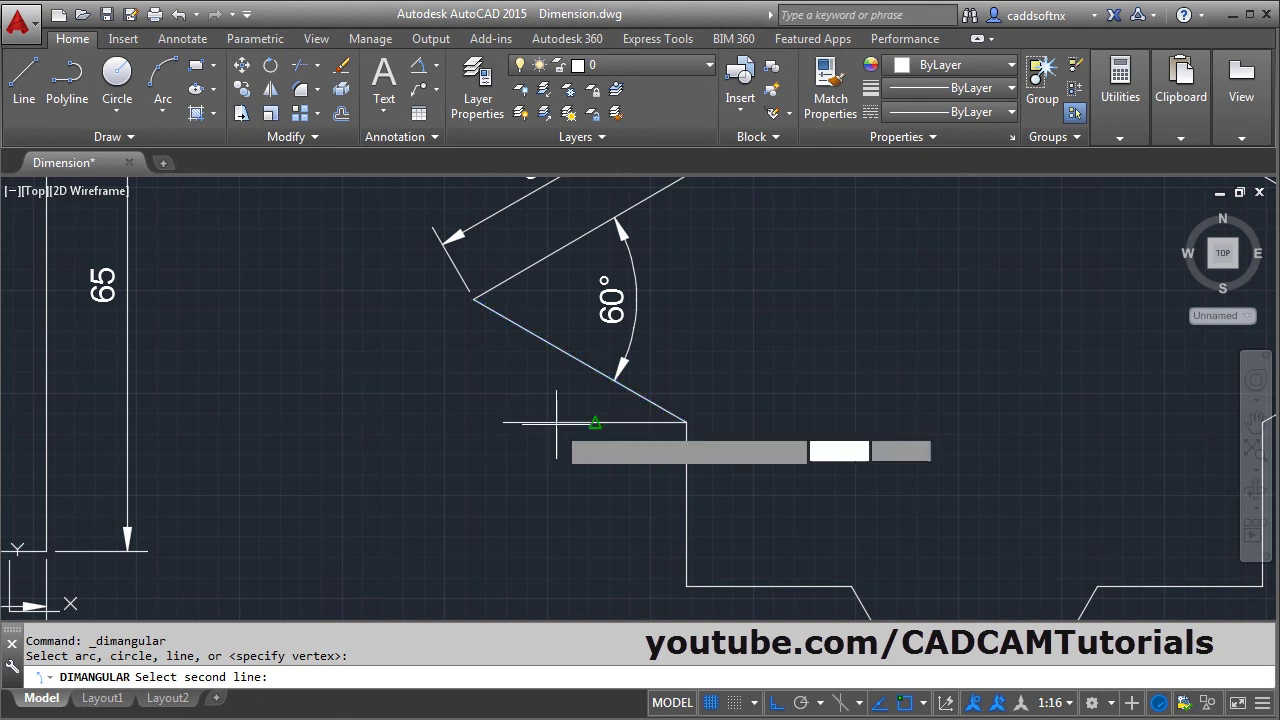
click(491, 374)
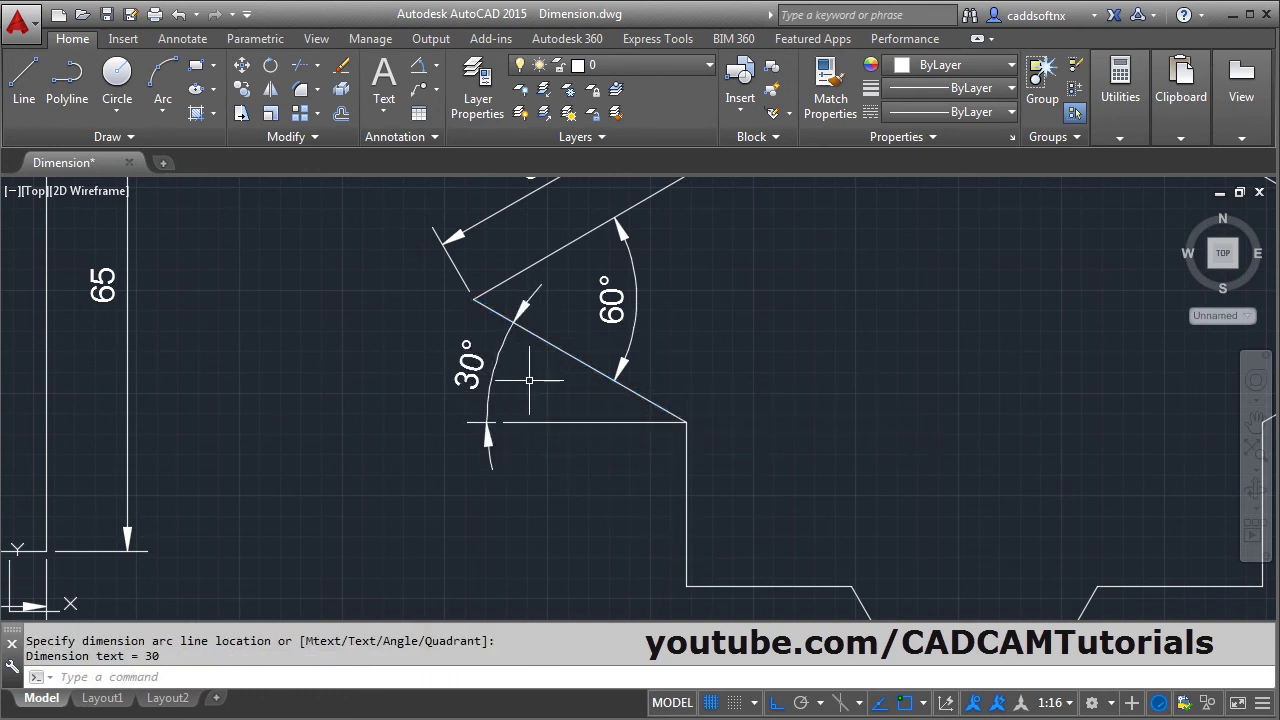
click(437, 66)
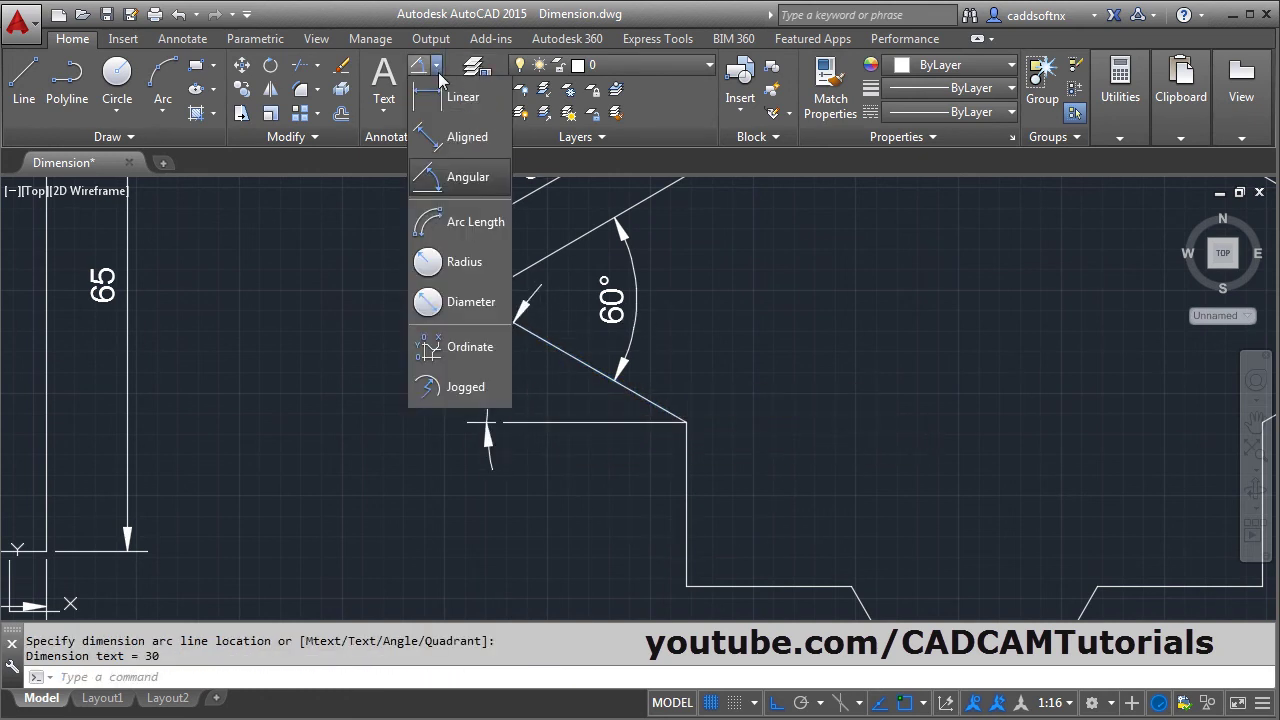
Add a 58 arc-length dimension outside the lever's right outer arc
click(455, 224)
scroll(371, 263, down, 3)
scroll(878, 421, up, 2)
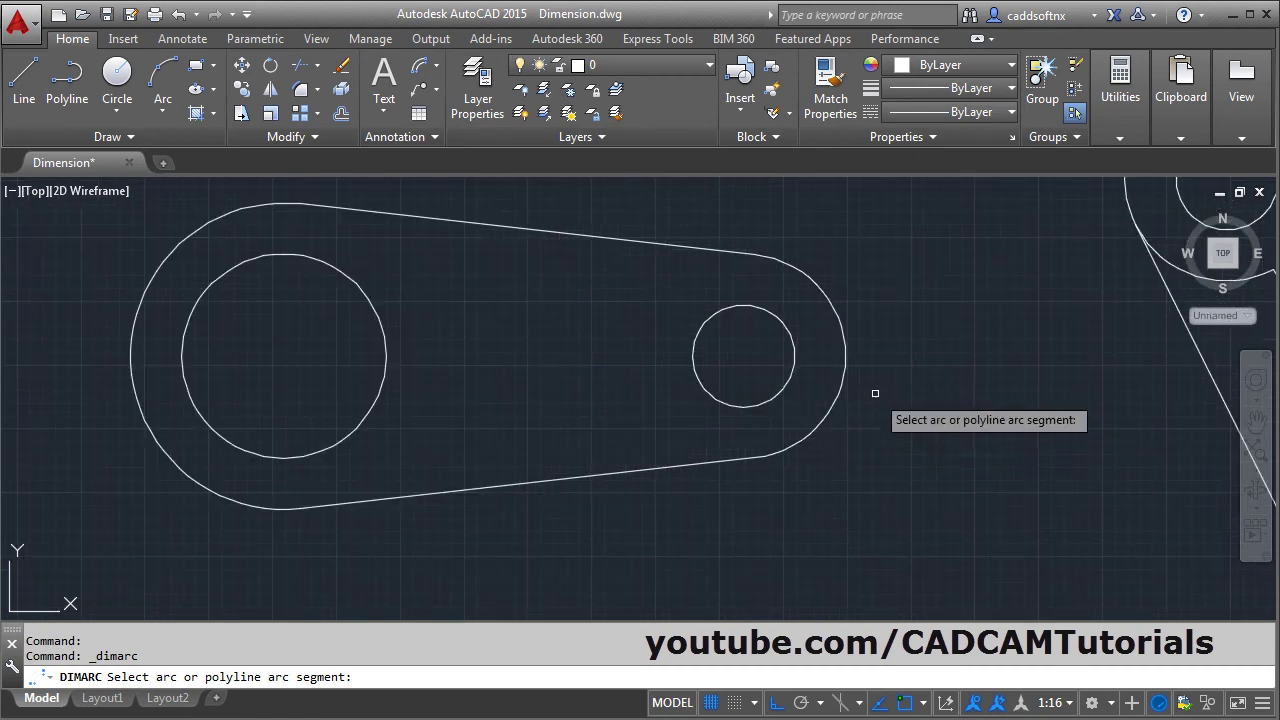
click(848, 366)
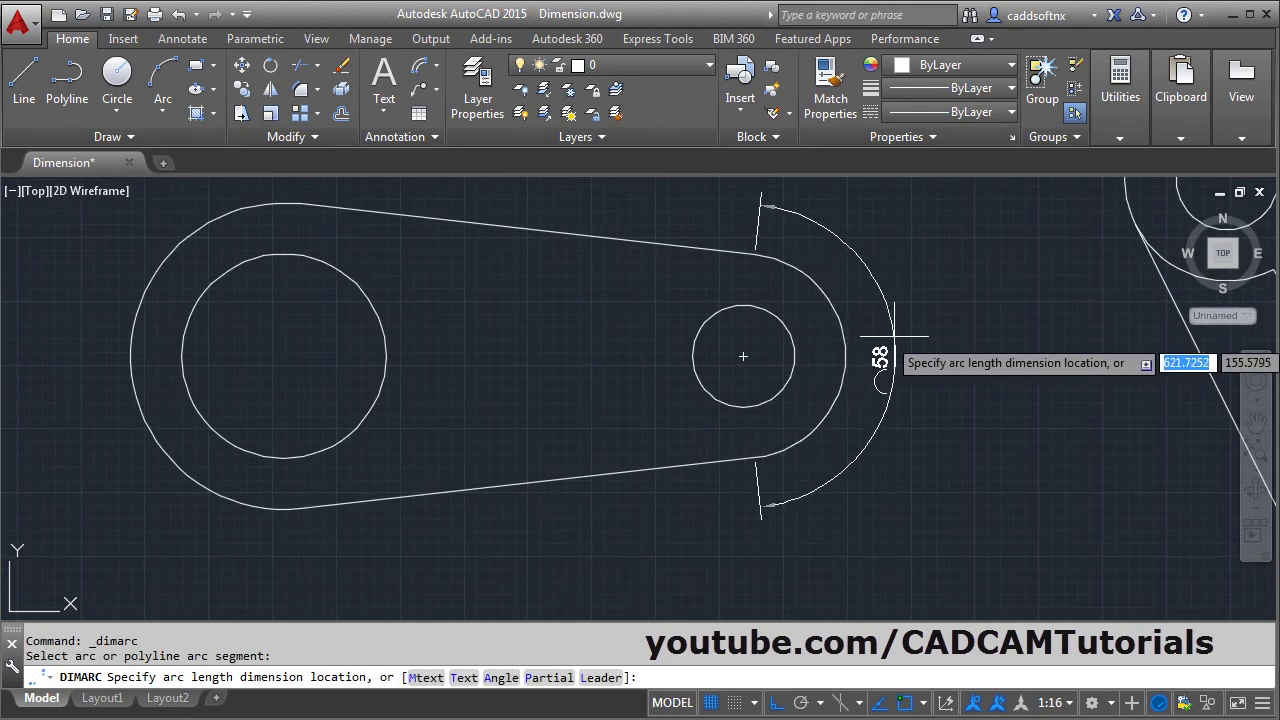
click(896, 338)
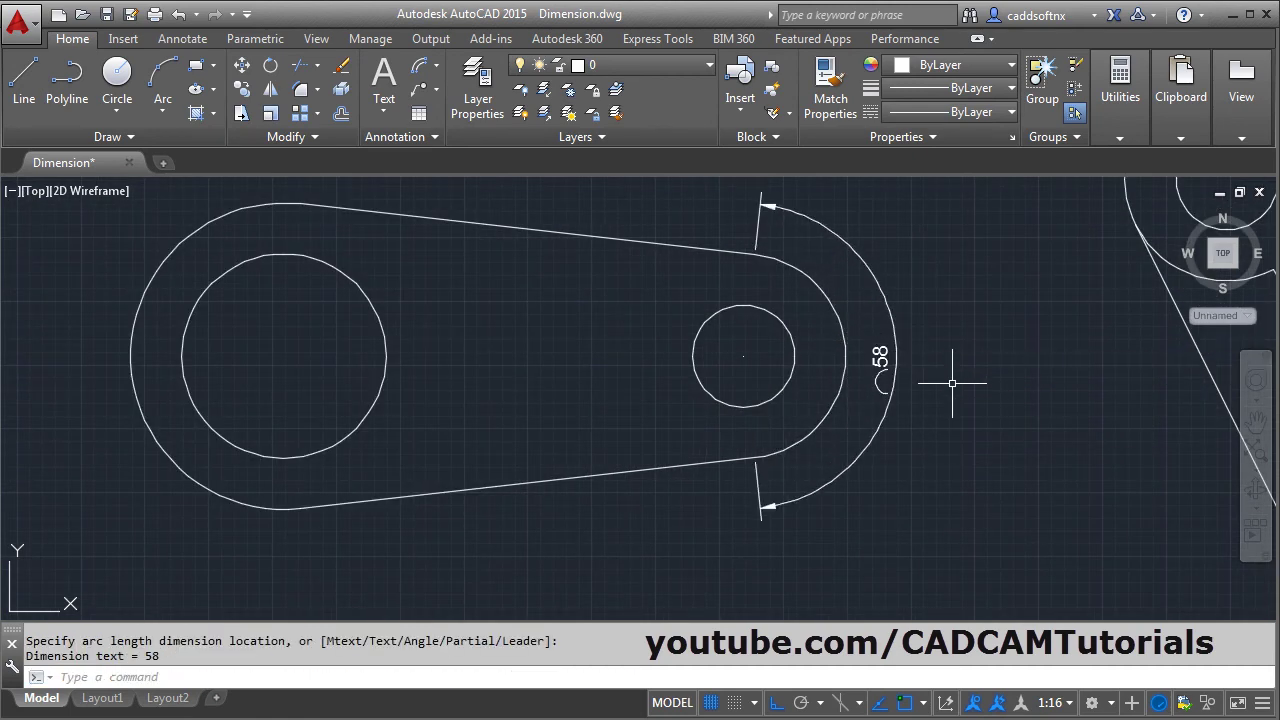
middle_drag(996, 434, 1009, 439)
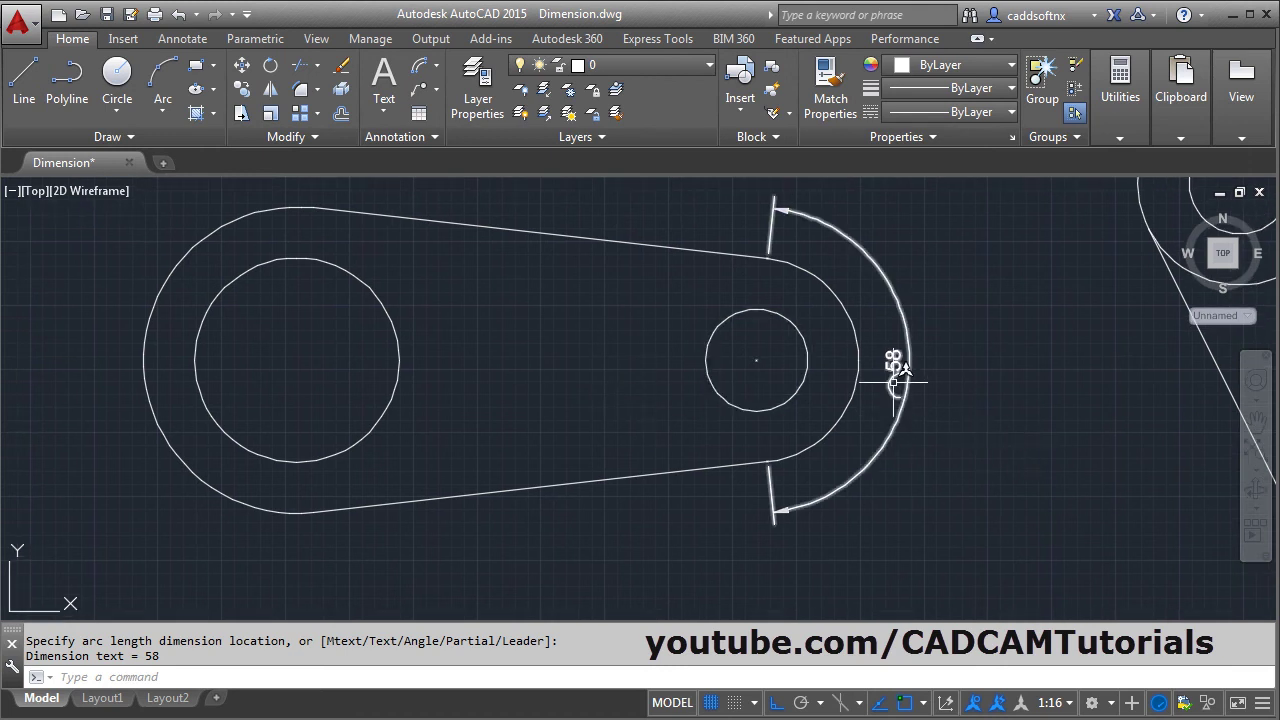
middle_drag(615, 389, 663, 417)
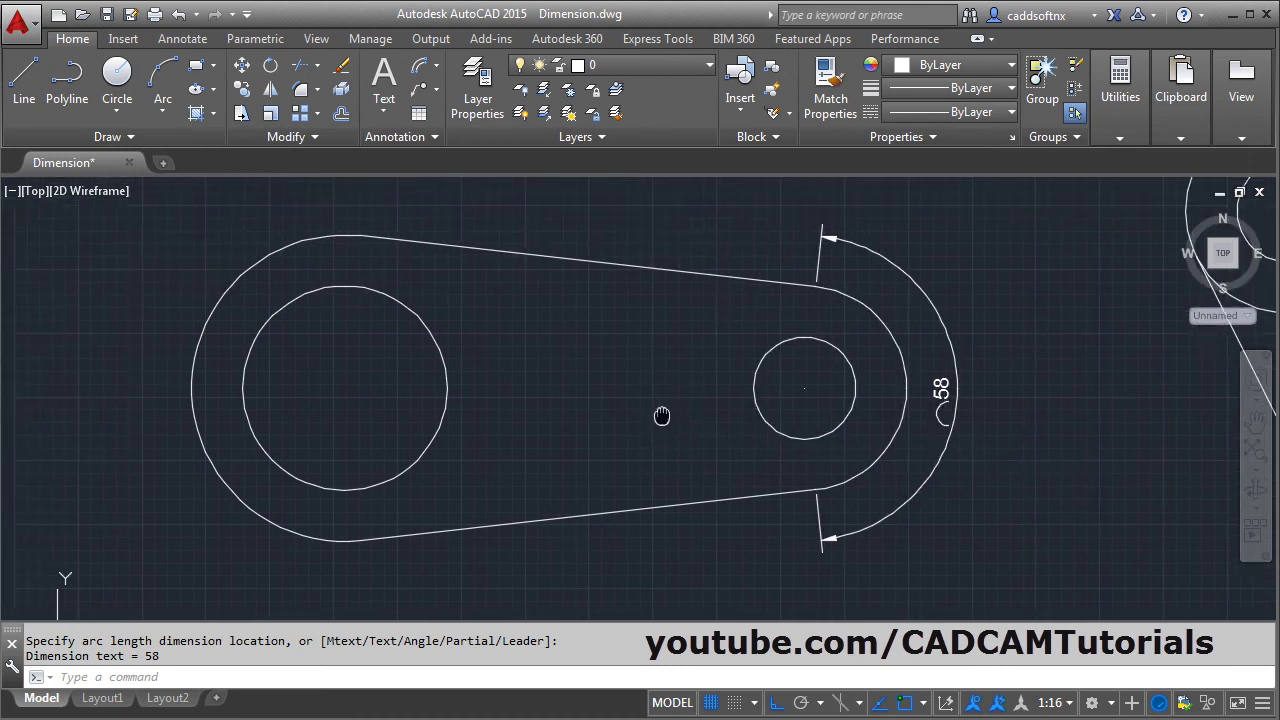
key(Escape)
key(Escape)
click(436, 66)
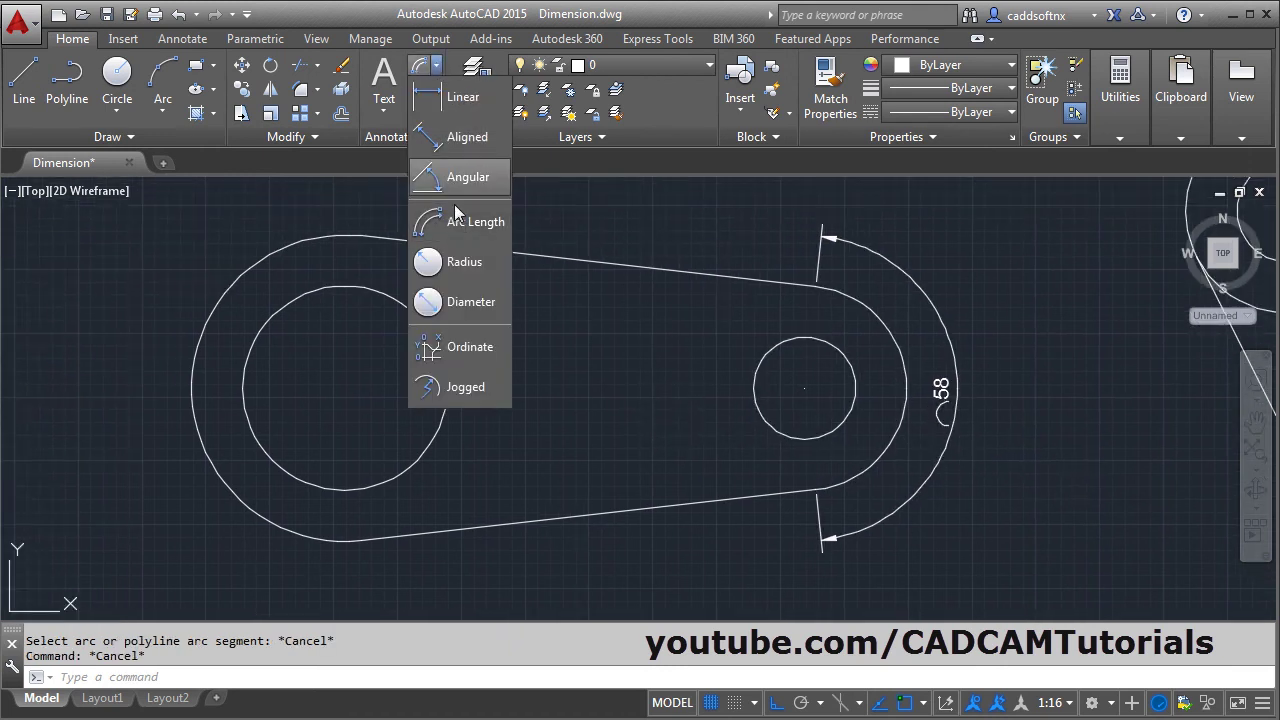
Dimension the lever's left outer arc with an R30 radius label above its left end
click(469, 269)
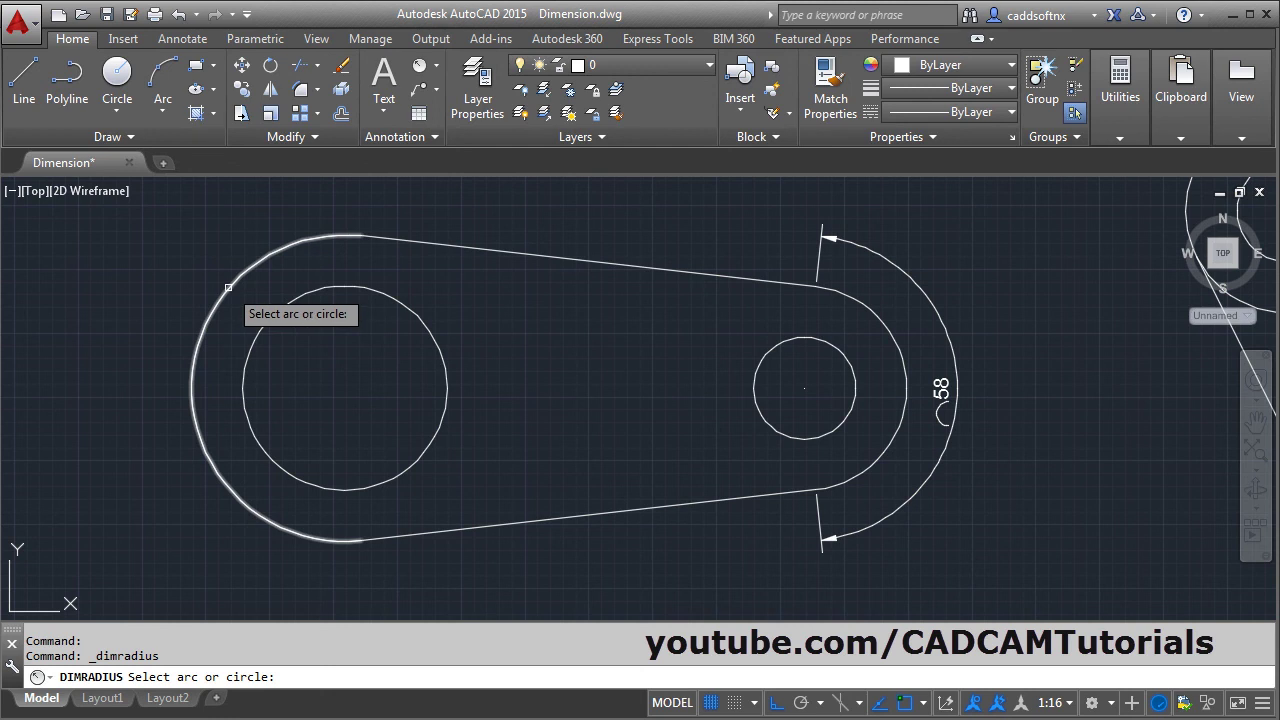
click(228, 287)
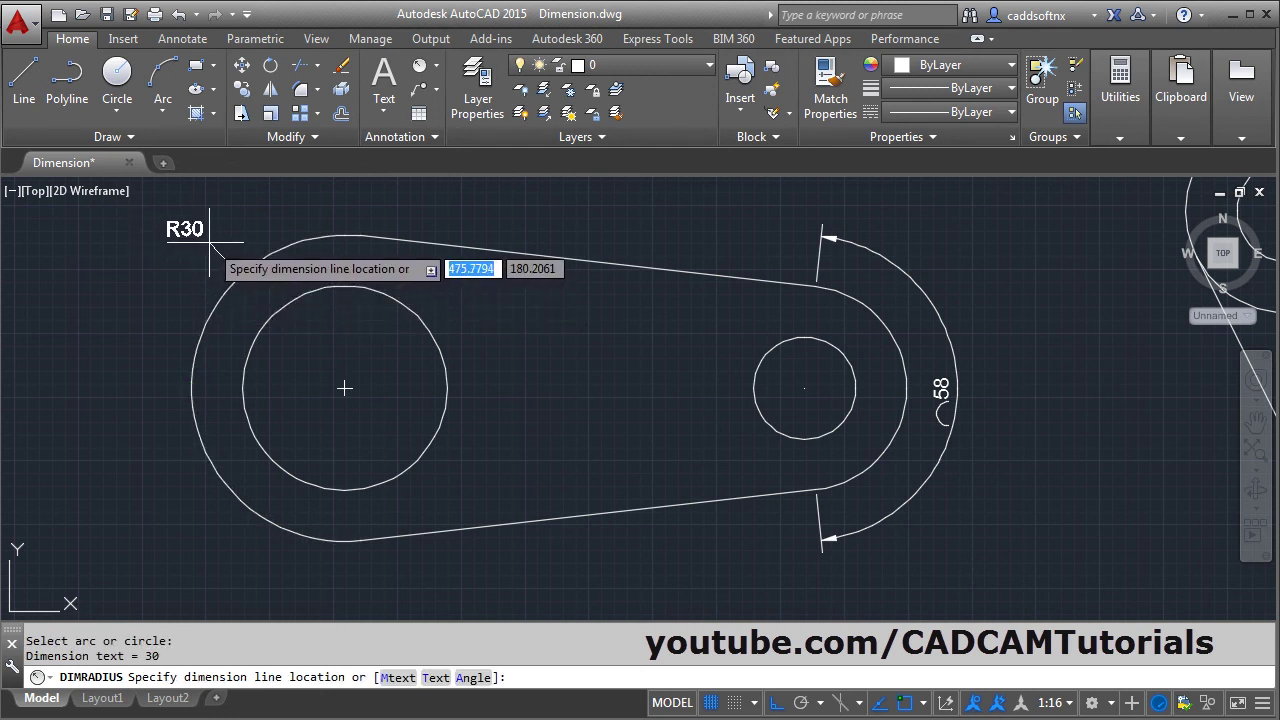
click(209, 242)
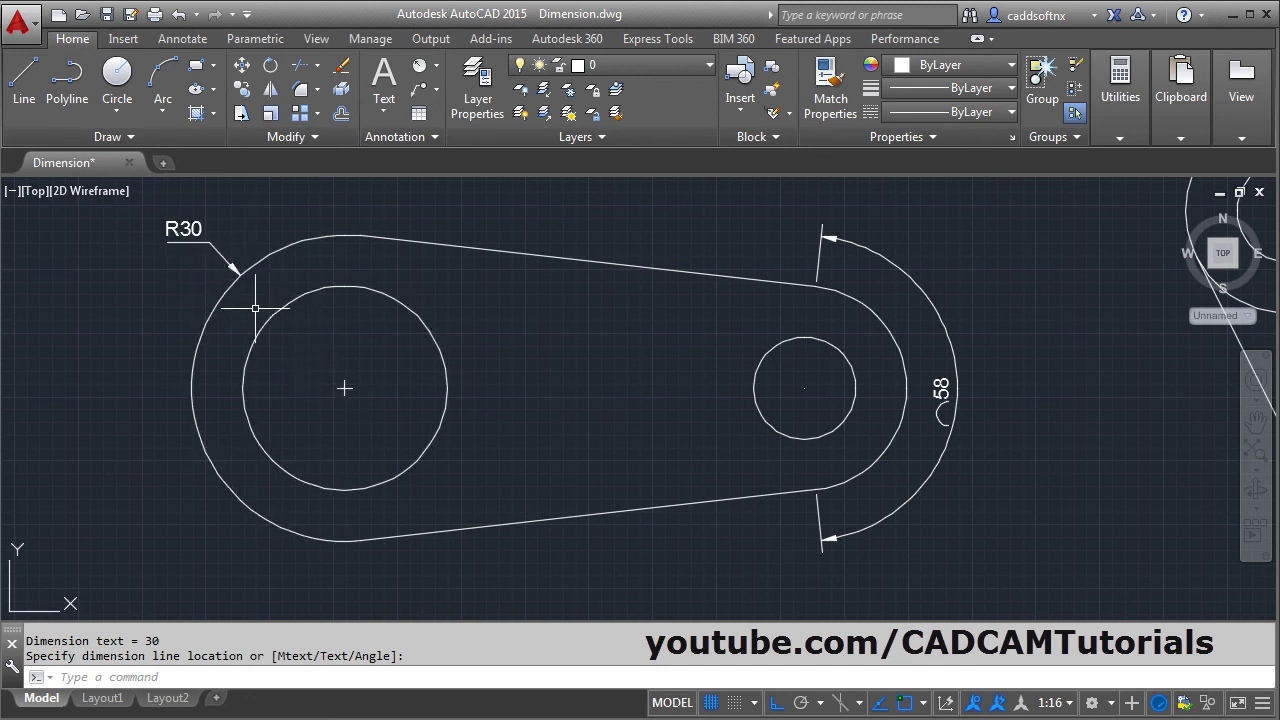
Turn on 'Draw dim line between ext lines' in the Annotative style's Fit settings
text(d)
key(Return)
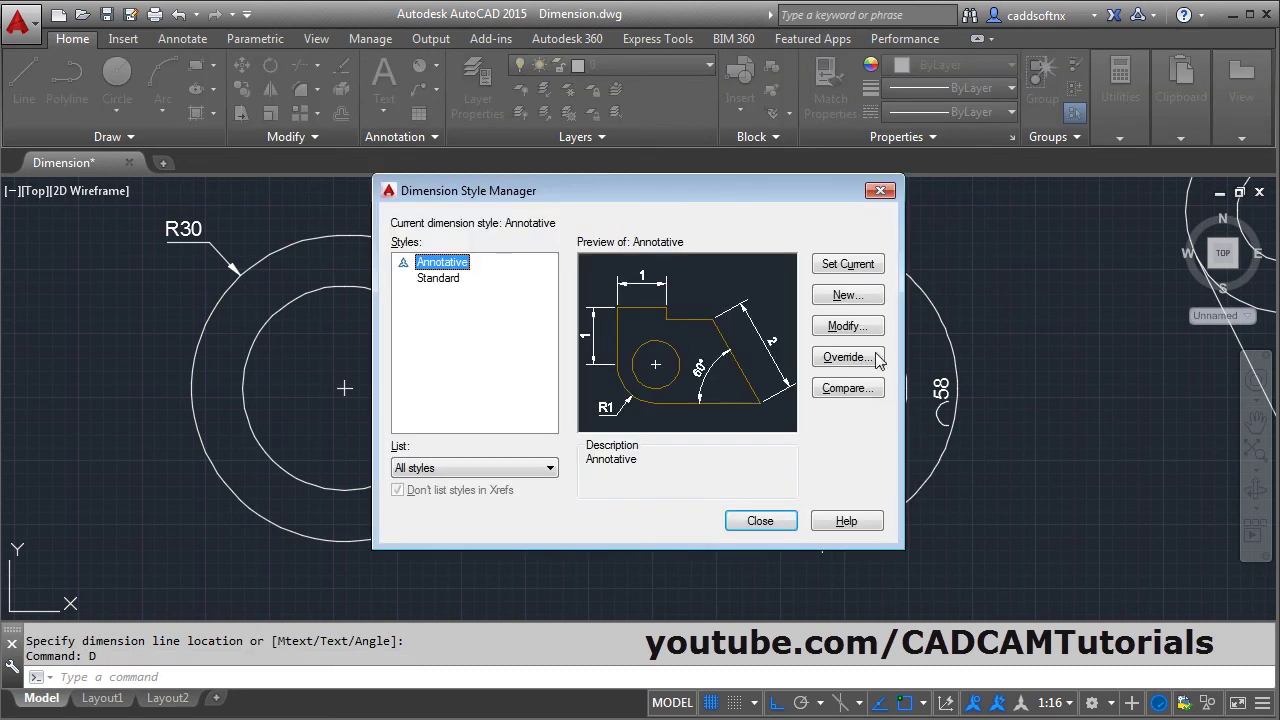
click(845, 326)
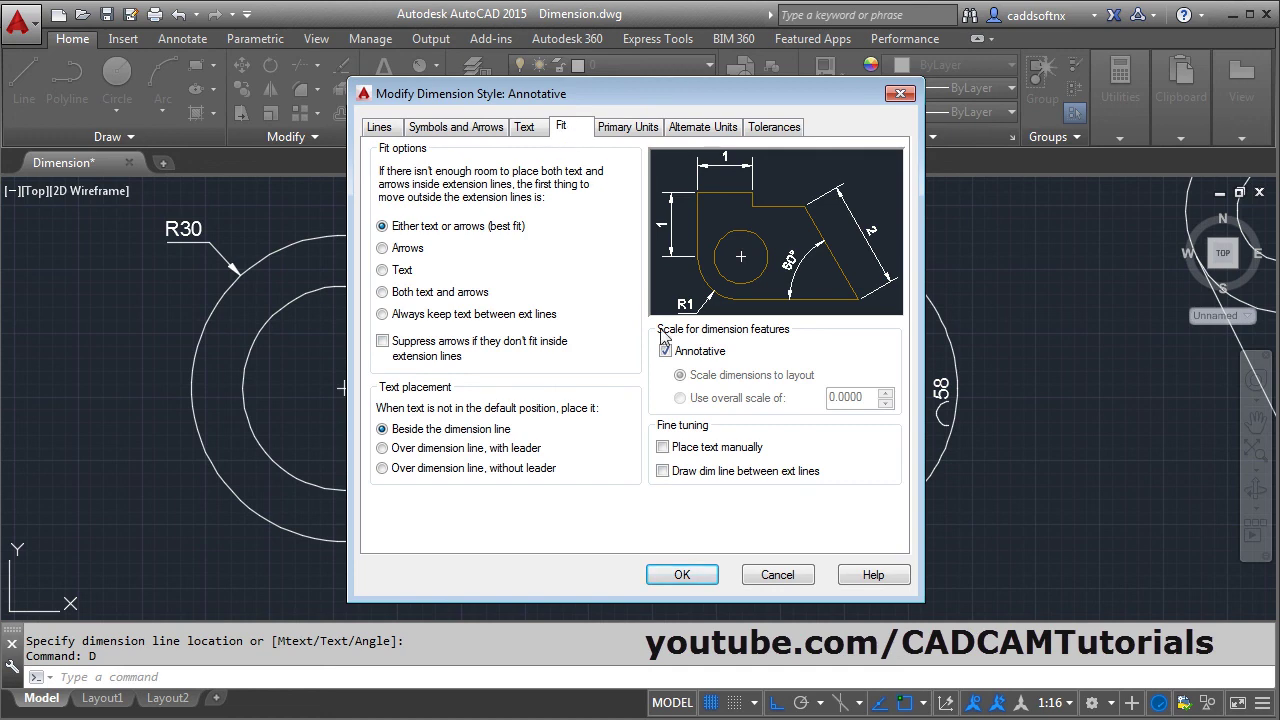
click(664, 472)
click(682, 578)
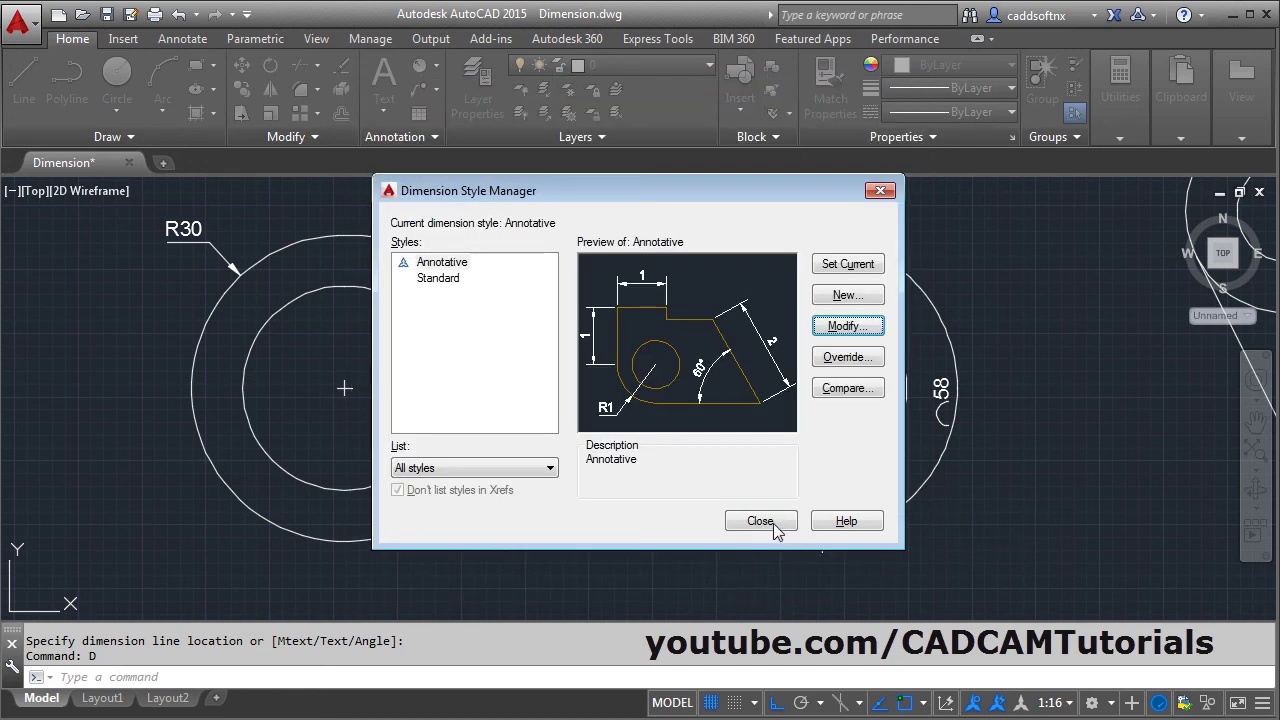
click(764, 604)
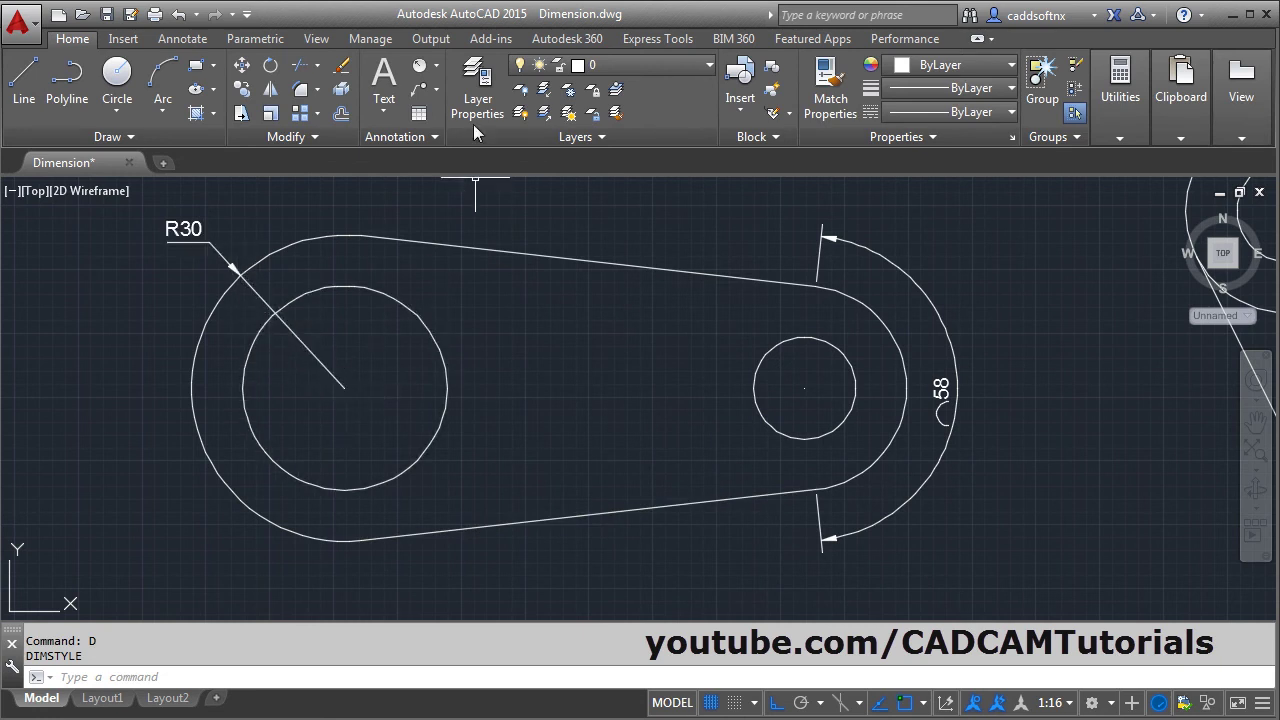
Add a Ø20 diameter dimension to the bracket's small lower circle, label placed below-left
click(436, 66)
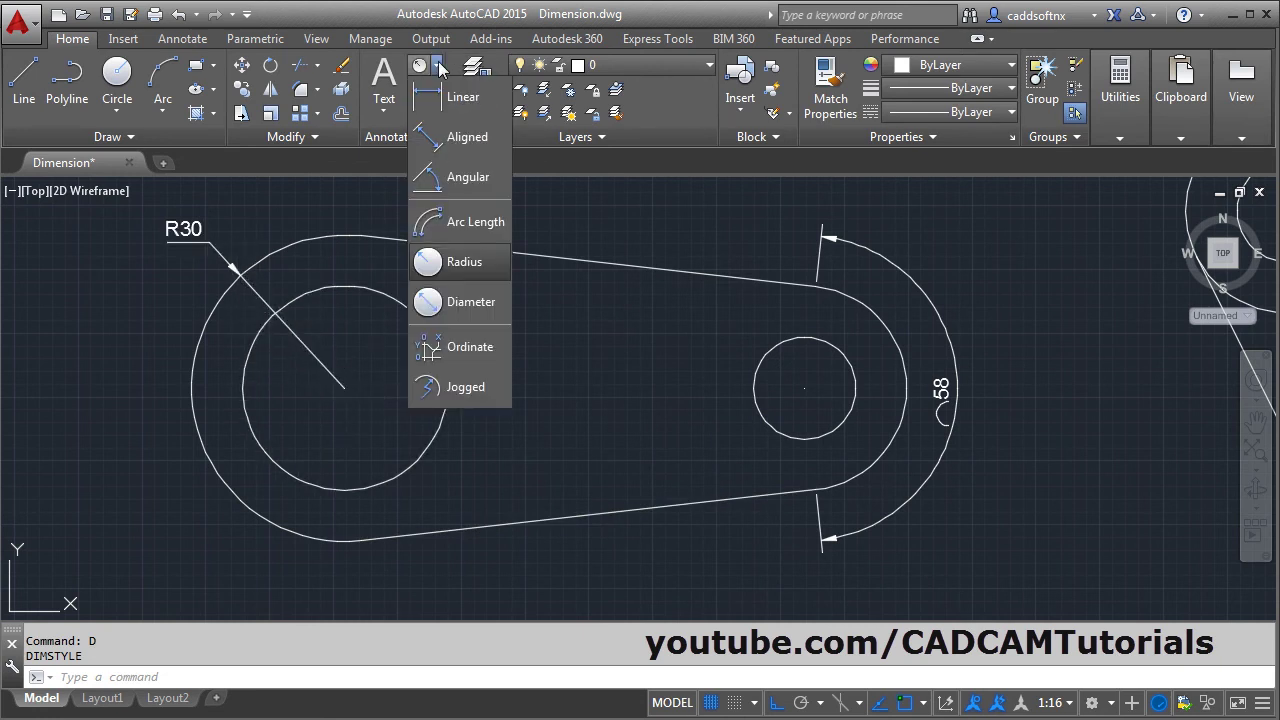
click(477, 313)
scroll(543, 320, down, 4)
middle_drag(799, 372, 644, 332)
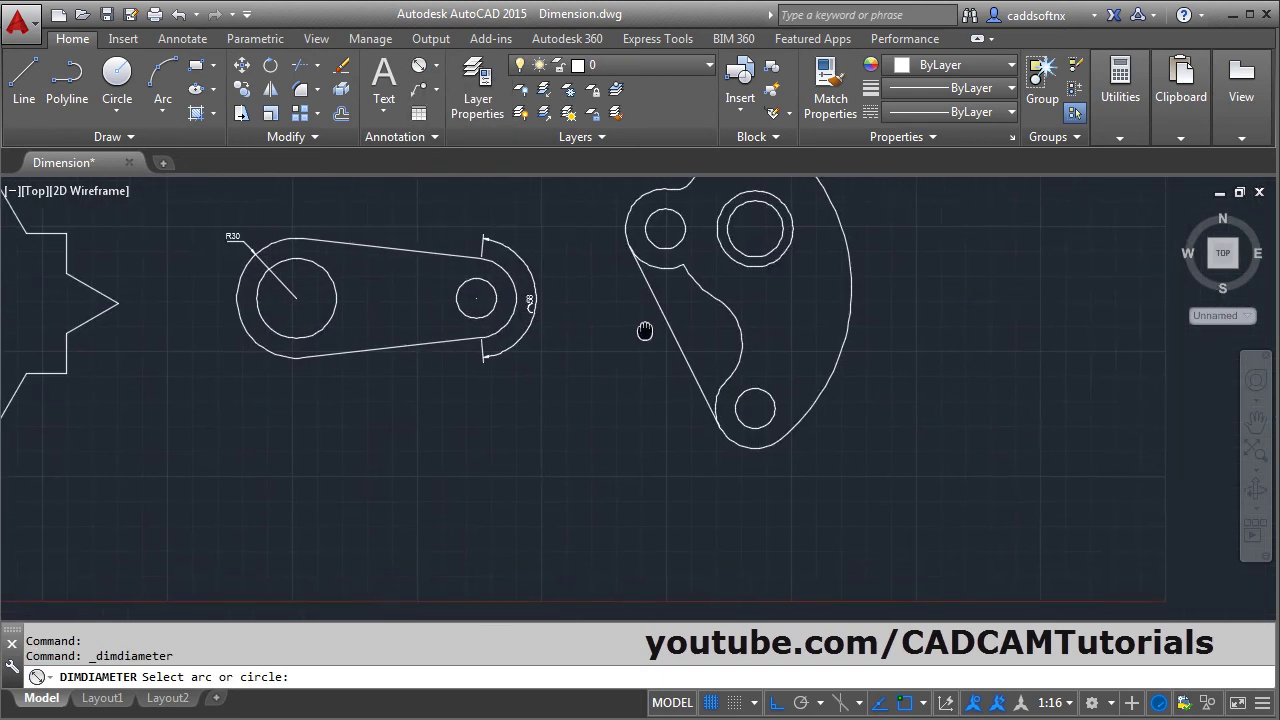
scroll(760, 335, up, 2)
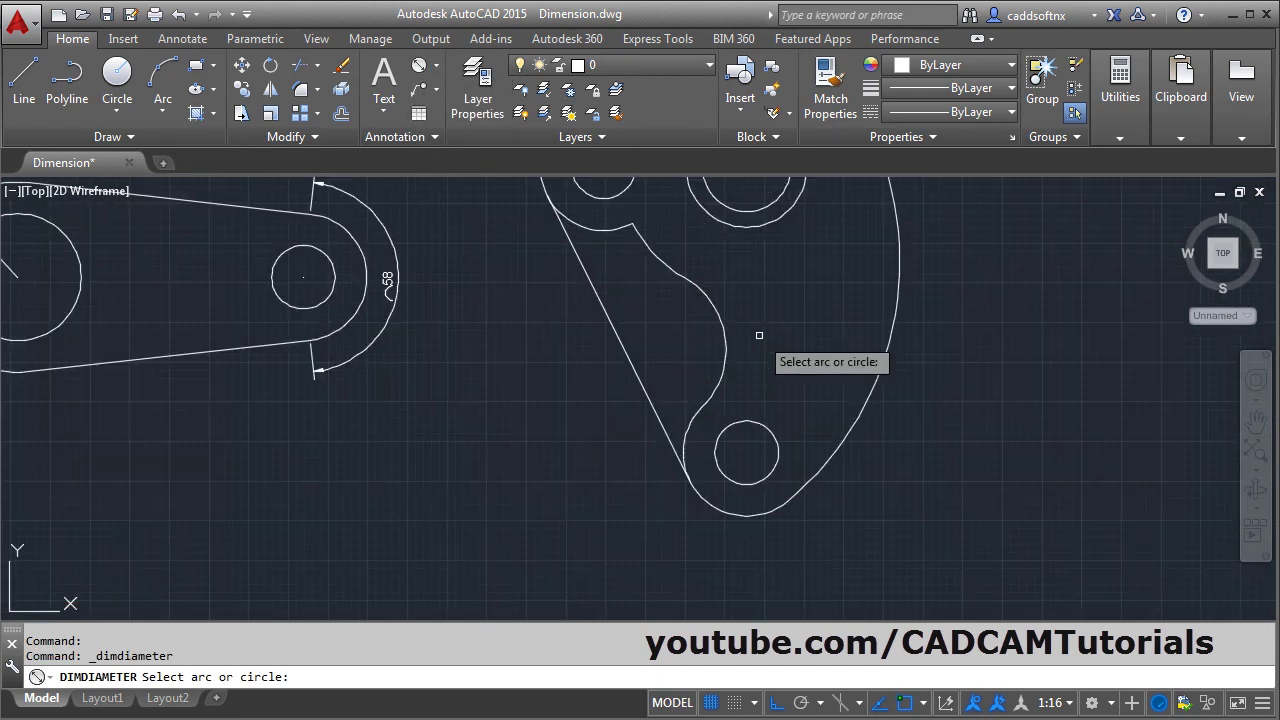
click(736, 483)
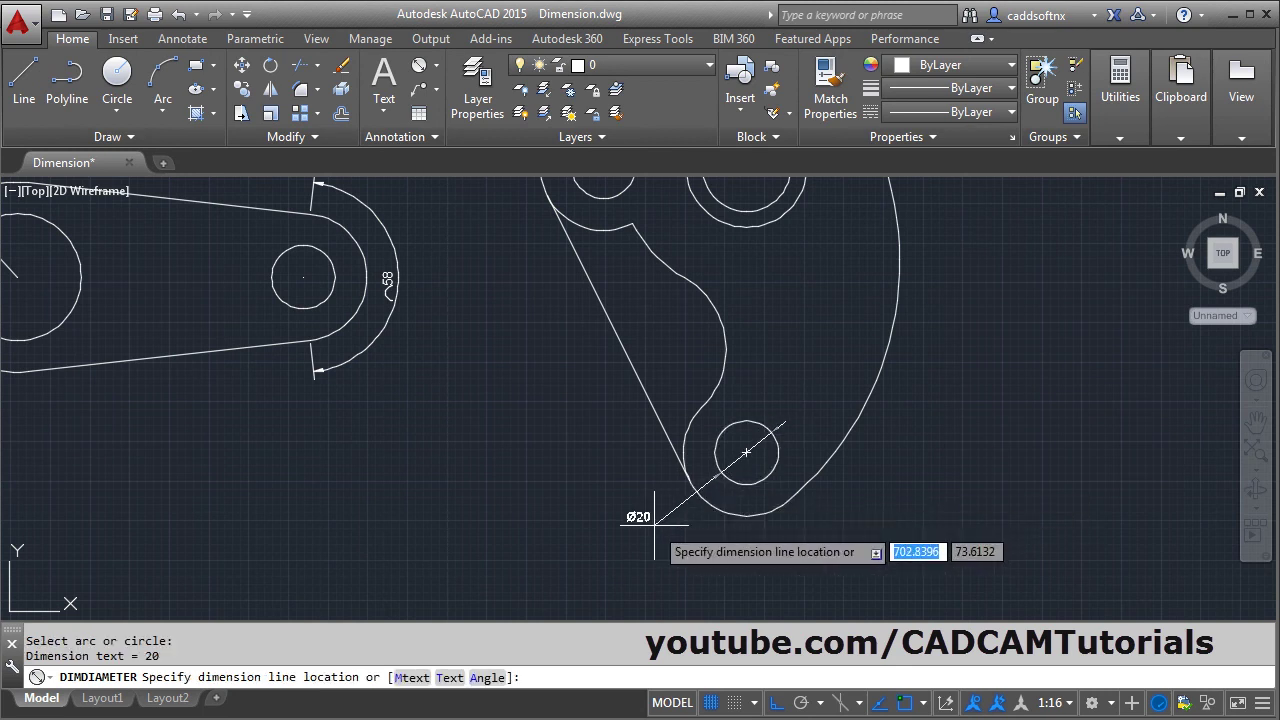
middle_drag(655, 524, 589, 586)
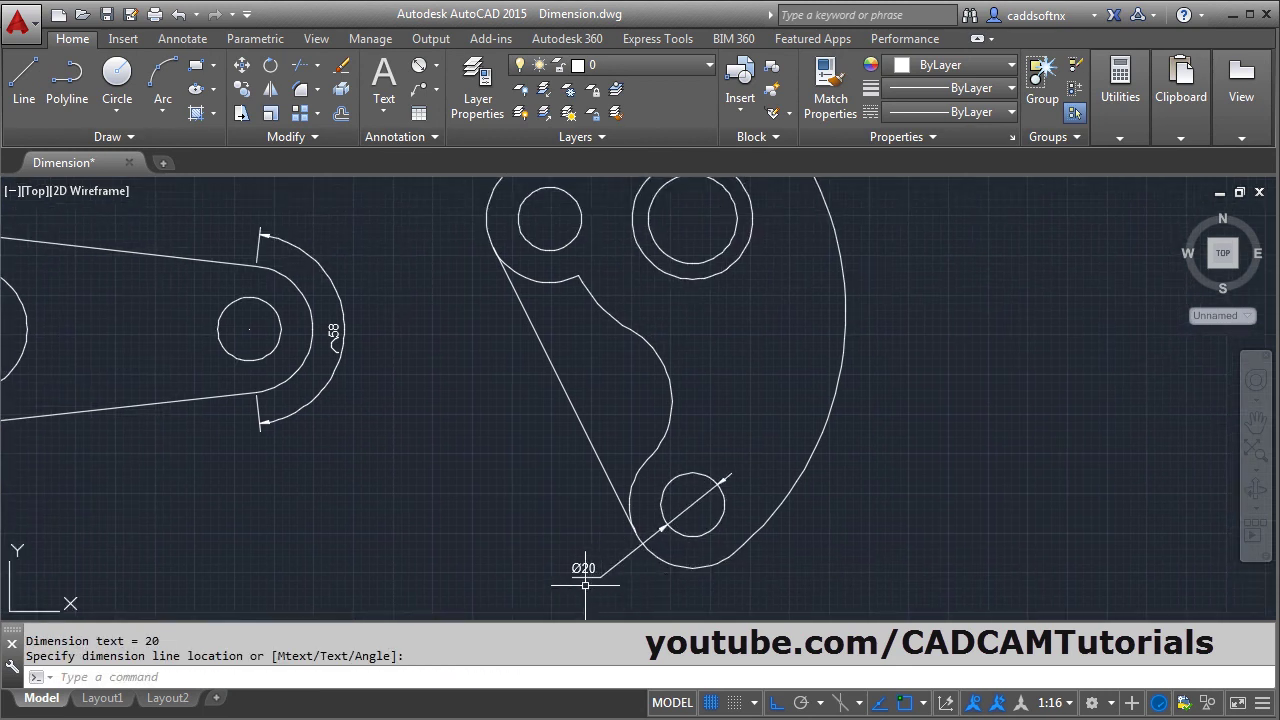
middle_drag(571, 497, 529, 501)
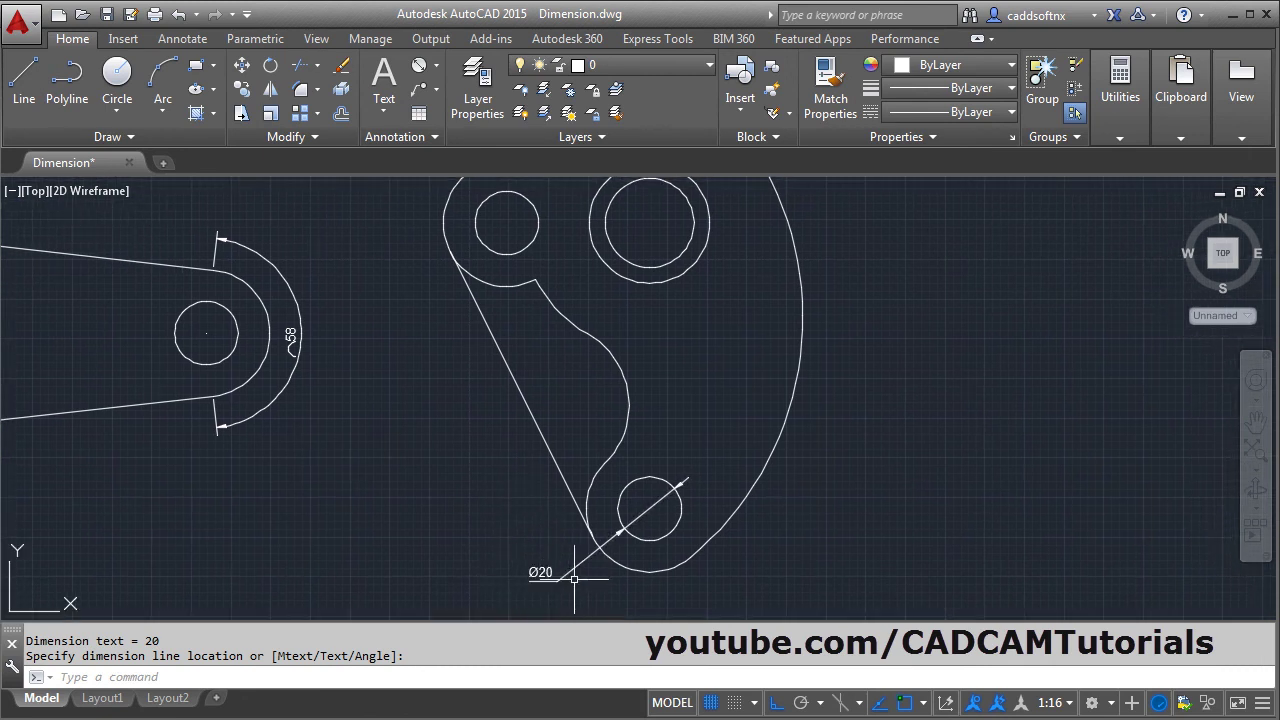
click(571, 578)
scroll(548, 570, up, 4)
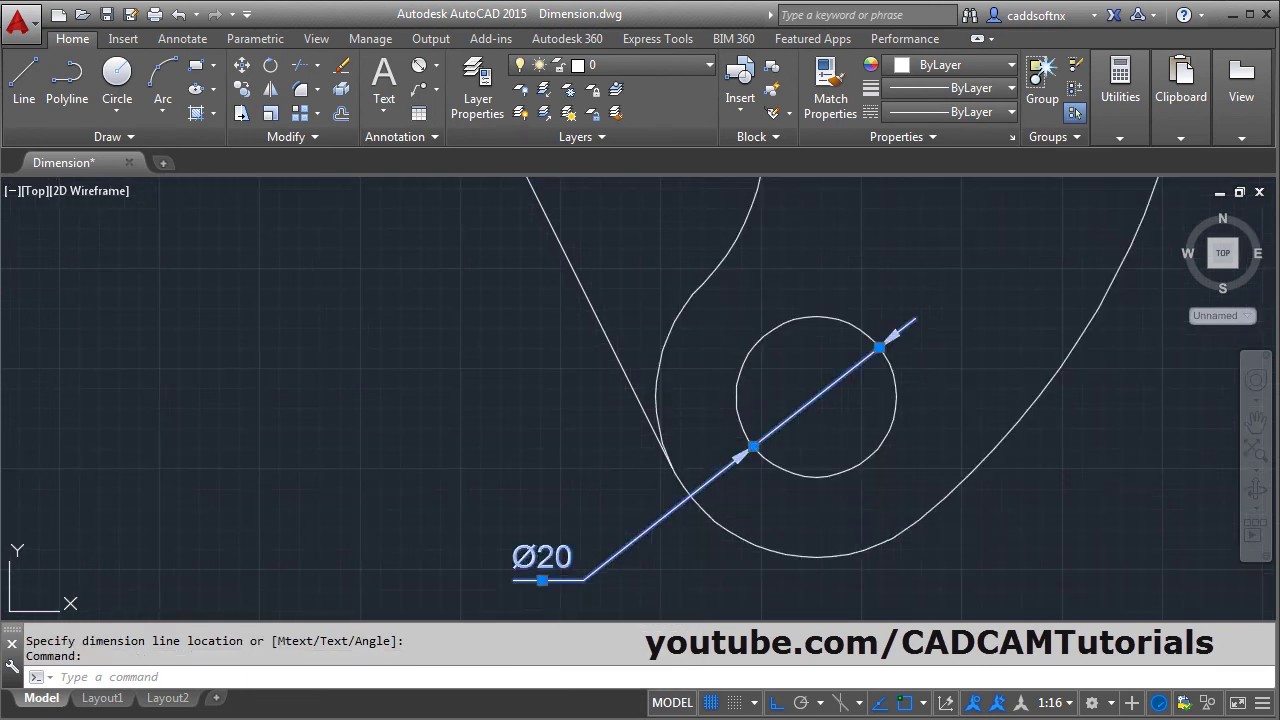
Prefix the Ø20 dimension text with '2 HOLES' so it reads 2 HOLES Ø20
double_click(560, 564)
text(2 HOLES)
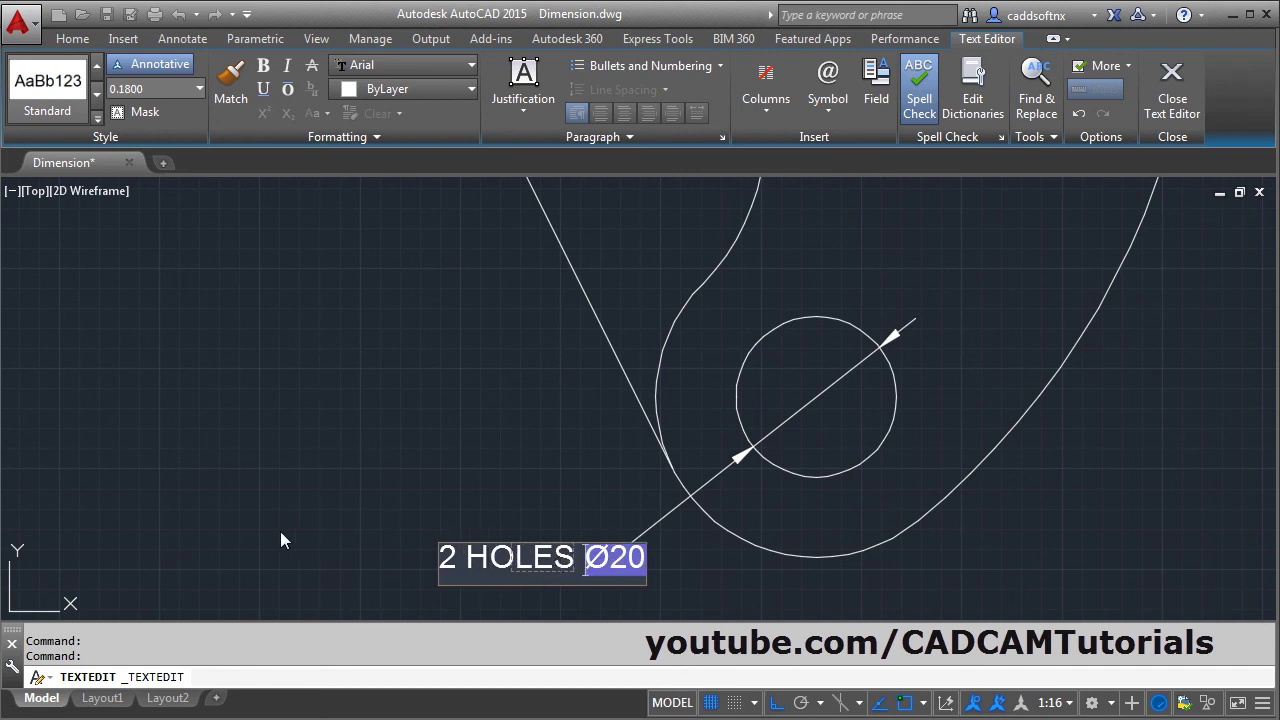
click(1034, 525)
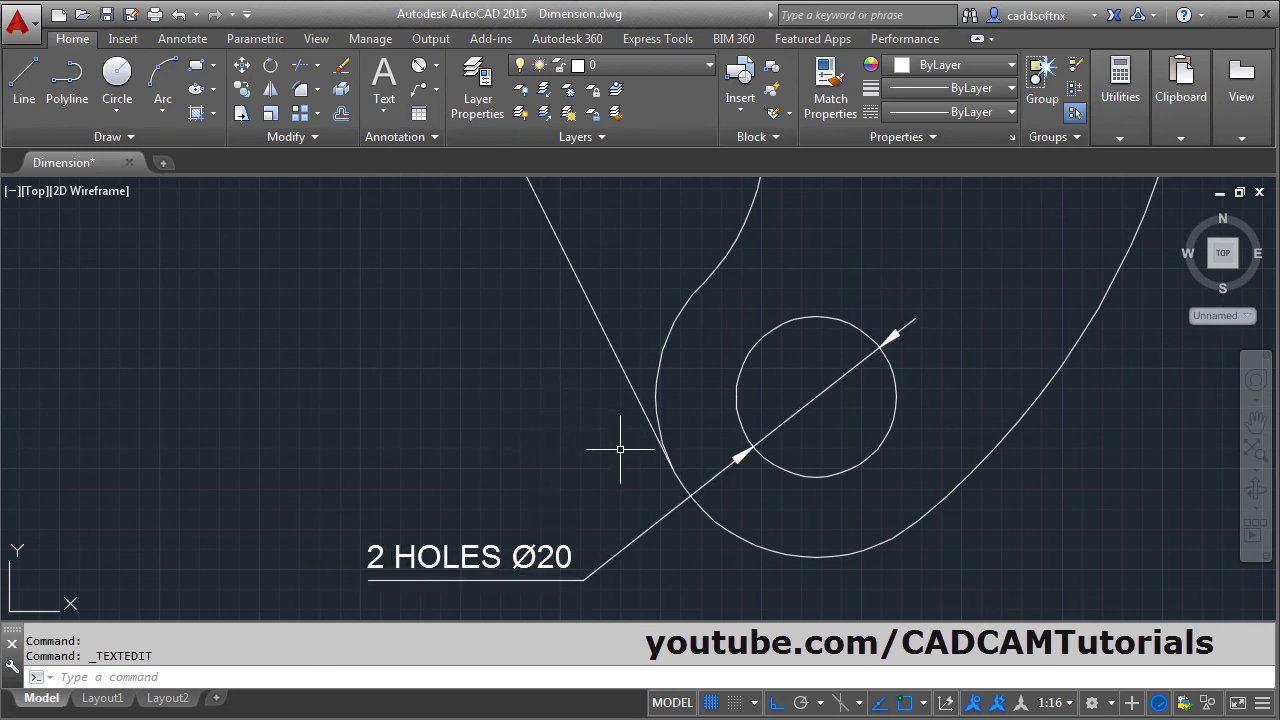
scroll(620, 448, down, 5)
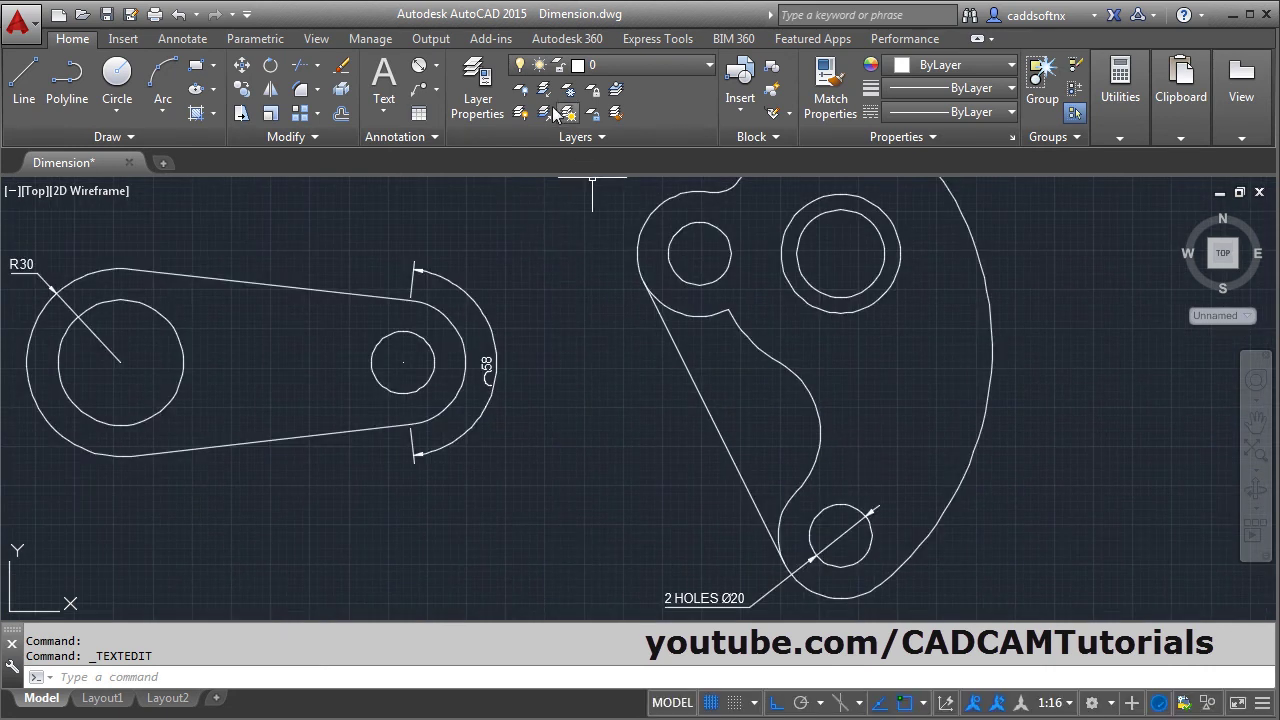
Move the UCS origin to the L-shape's lower-left corner, X along the bottom edge, Y toward the upper-left corner
click(436, 66)
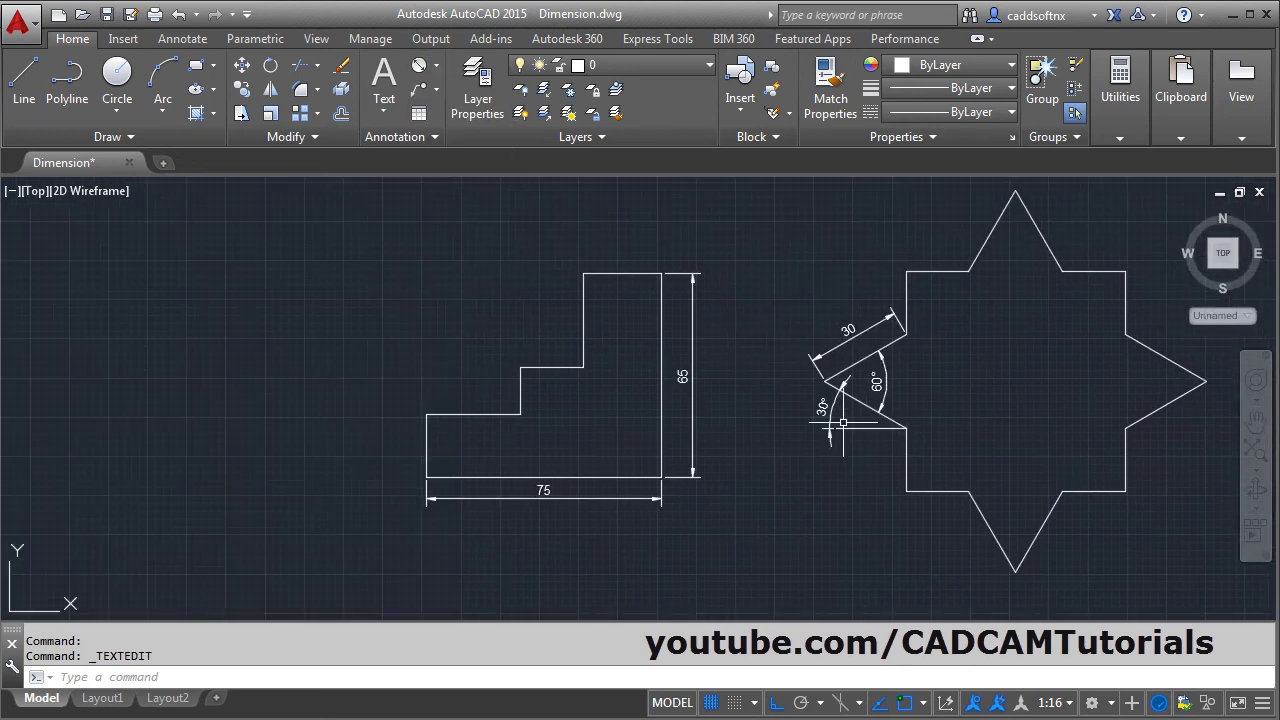
scroll(540, 403, up, 2)
scroll(513, 385, down, 2)
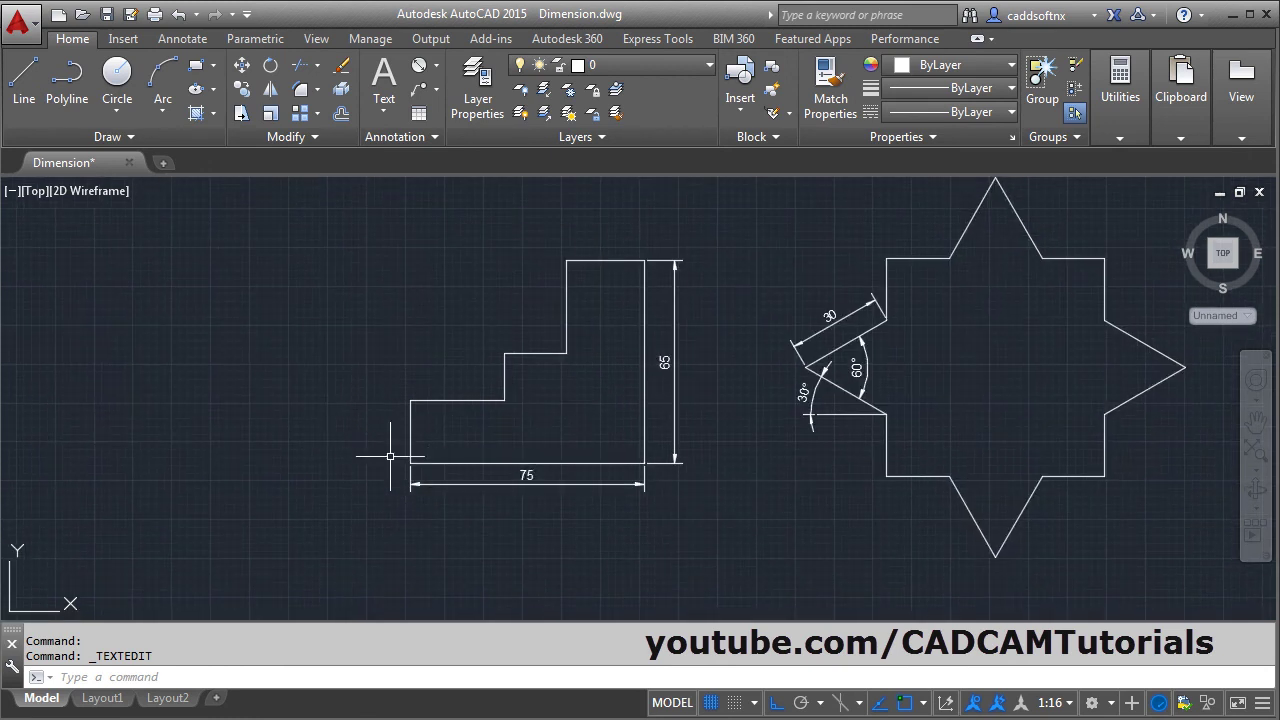
scroll(458, 447, up, 2)
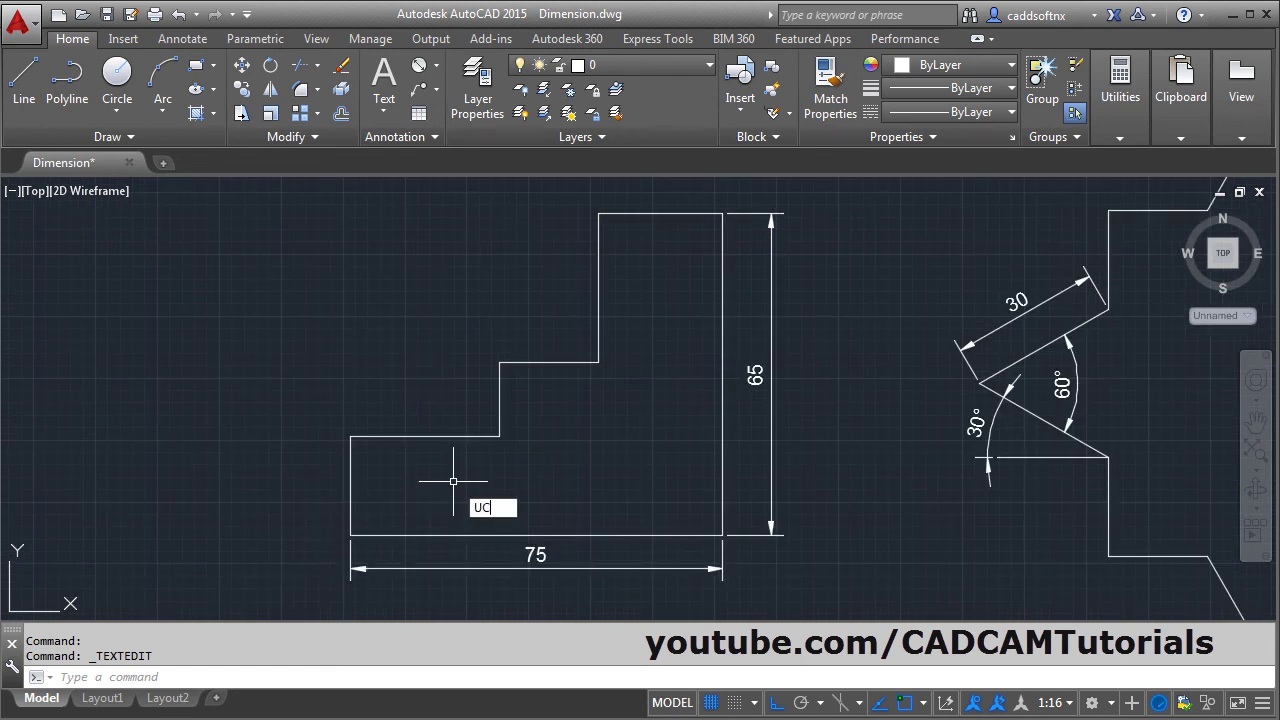
text(S)
key(Return)
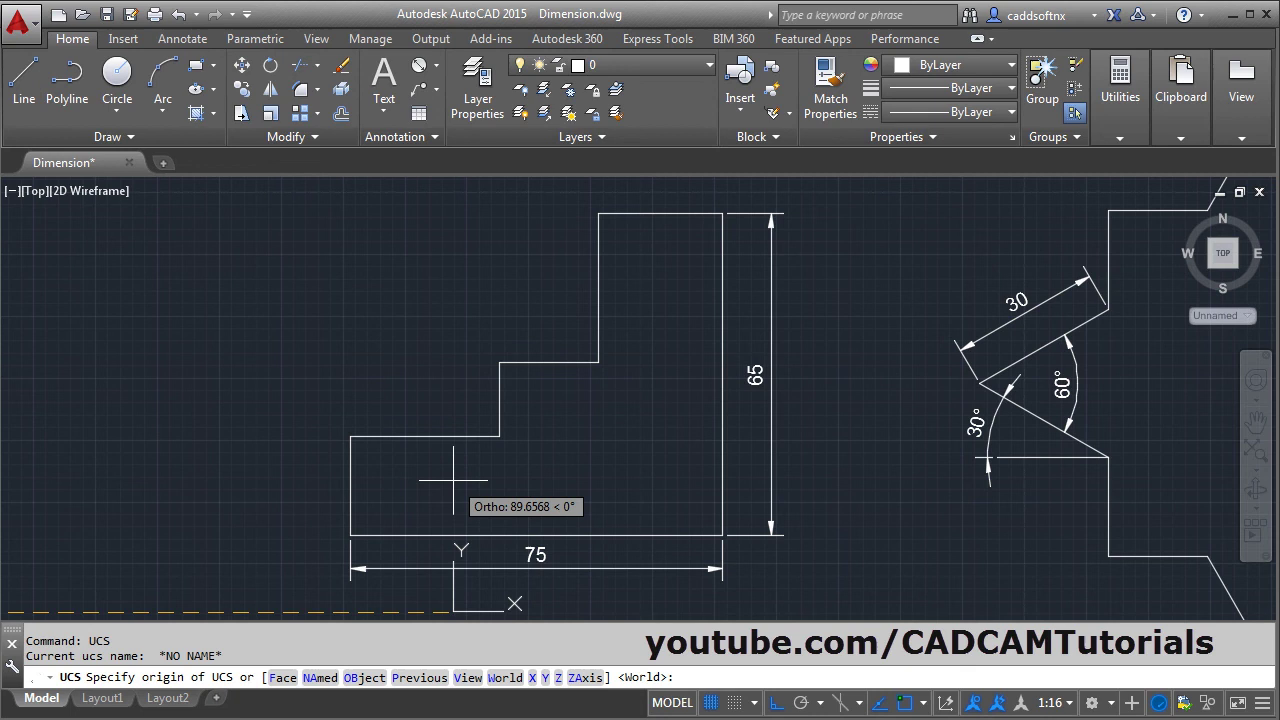
click(350, 535)
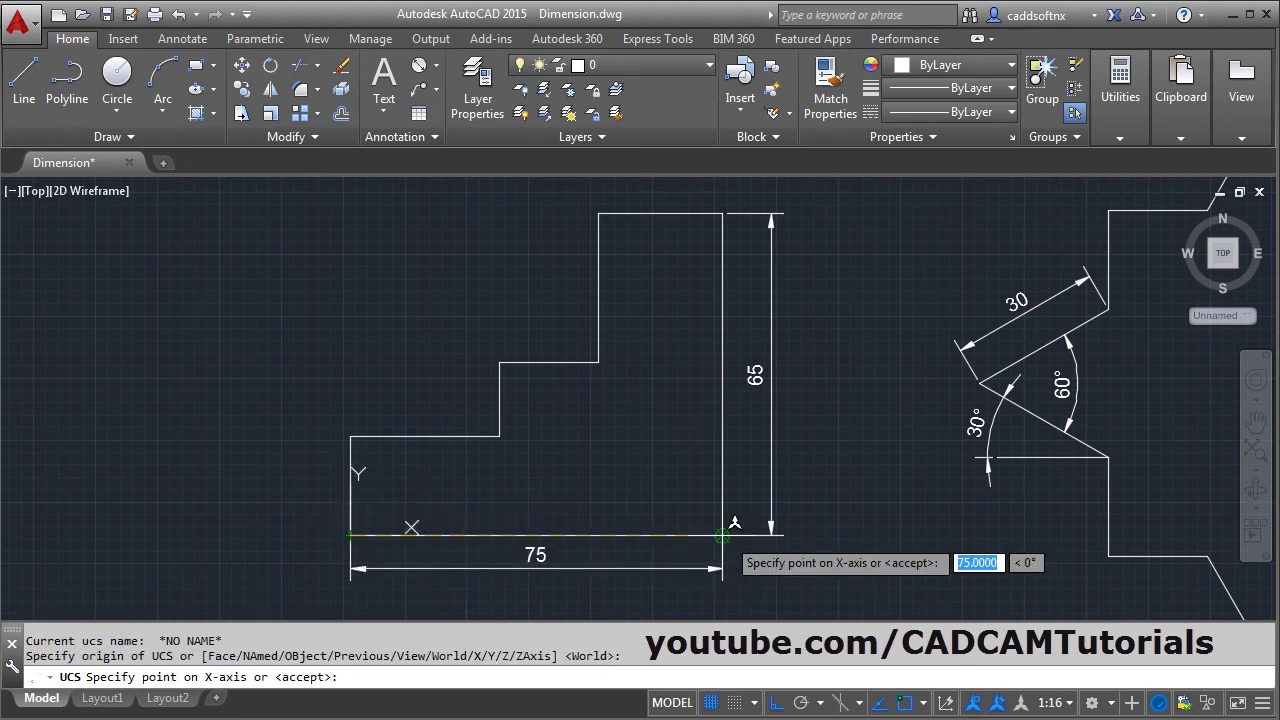
click(722, 536)
click(350, 436)
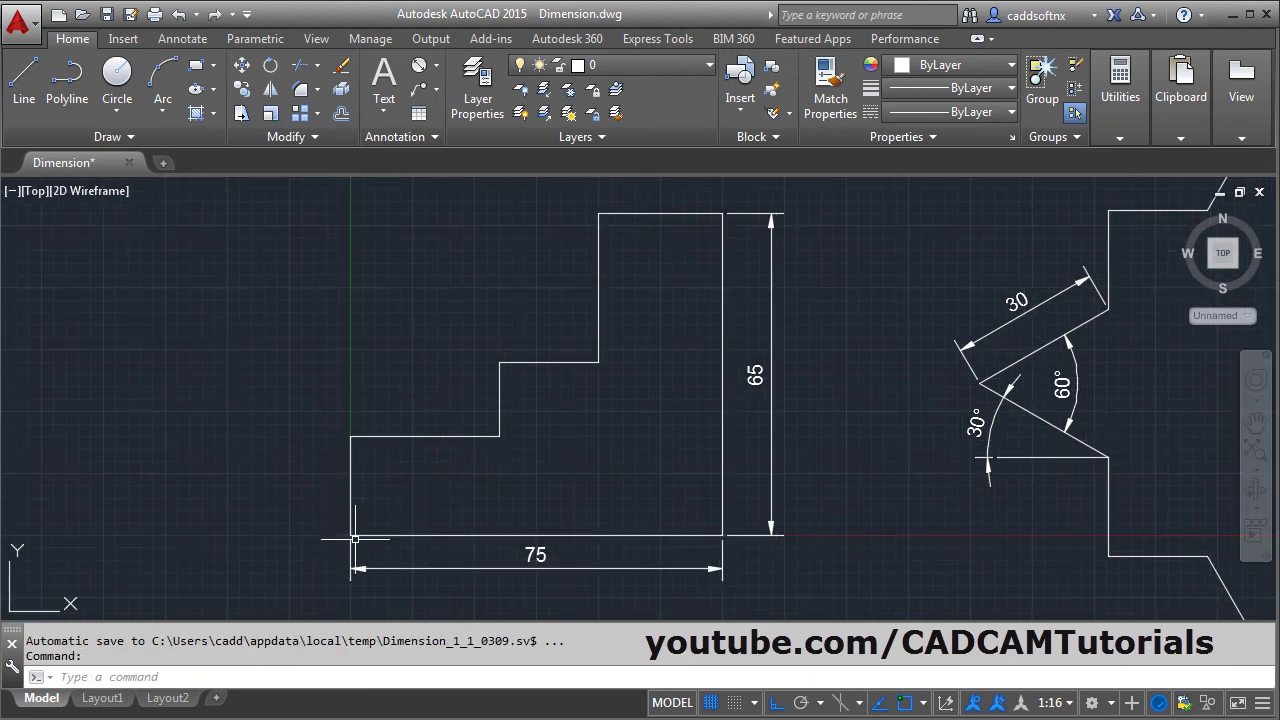
mouse_move(346, 534)
middle_down()
mouse_move(417, 489)
mouse_move(441, 433)
middle_up()
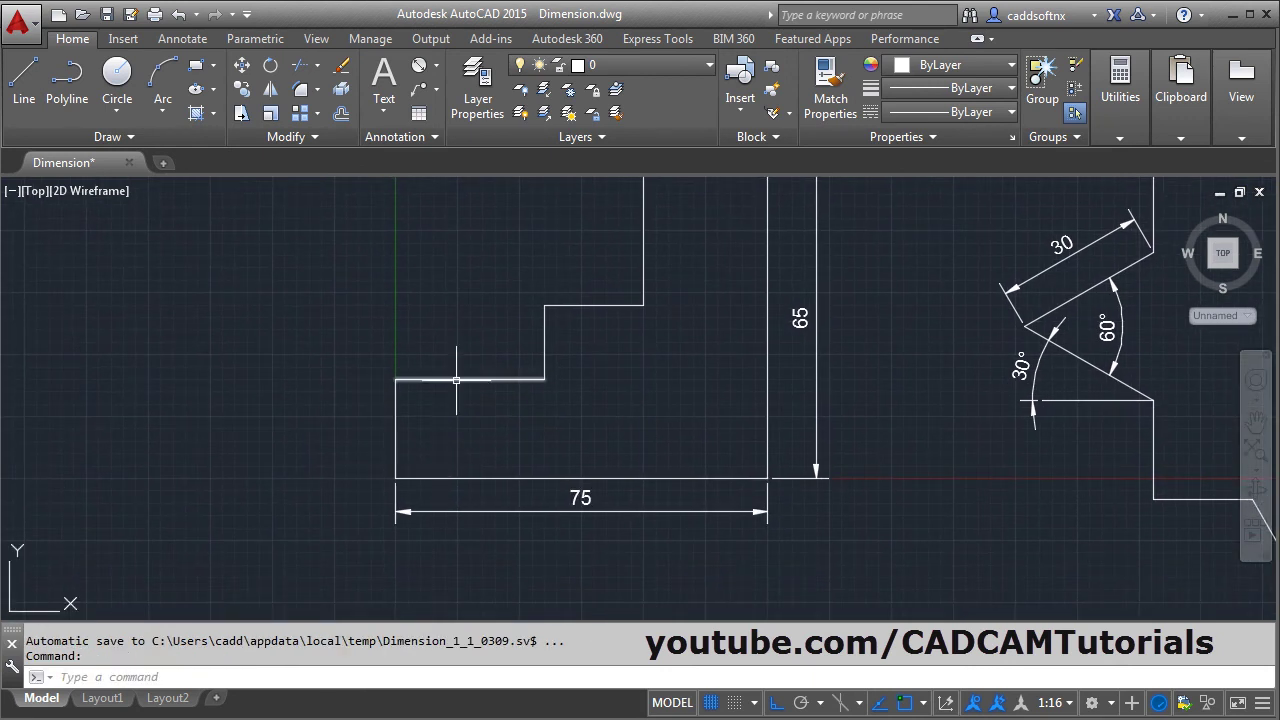
click(438, 66)
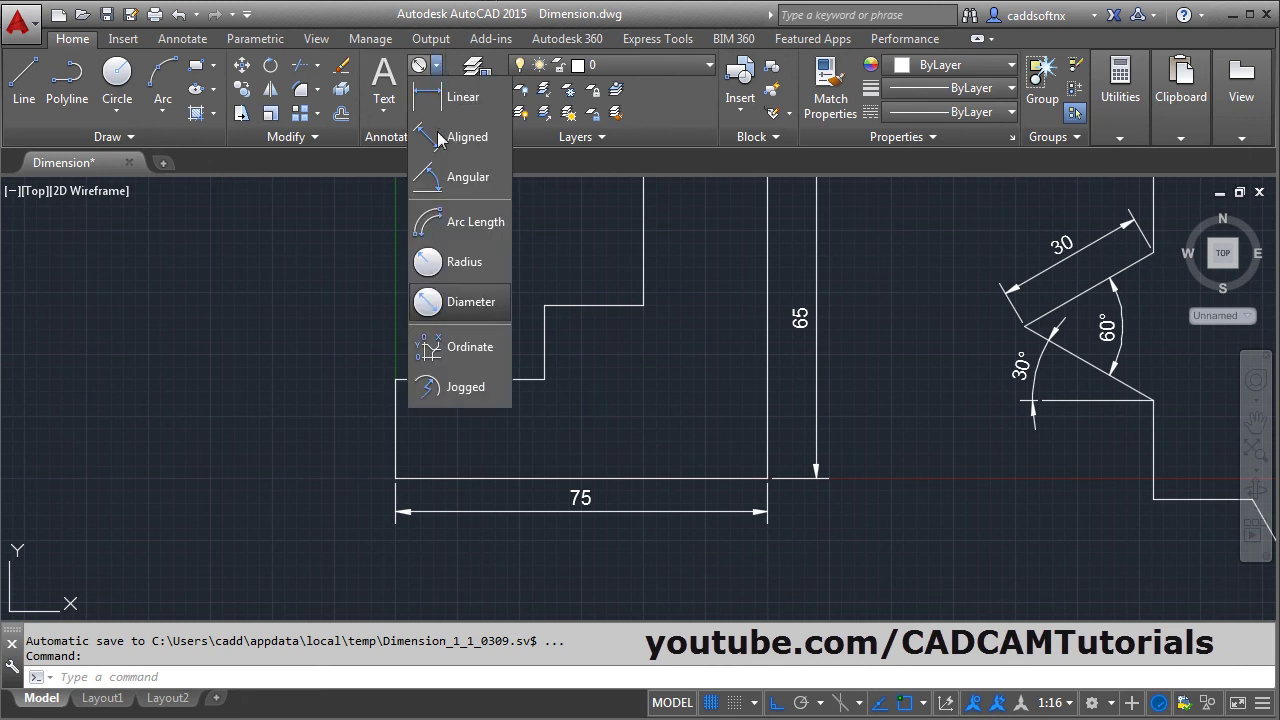
Add 0 ordinate dimensions at the lower-left corner, one to the left and one below
click(454, 356)
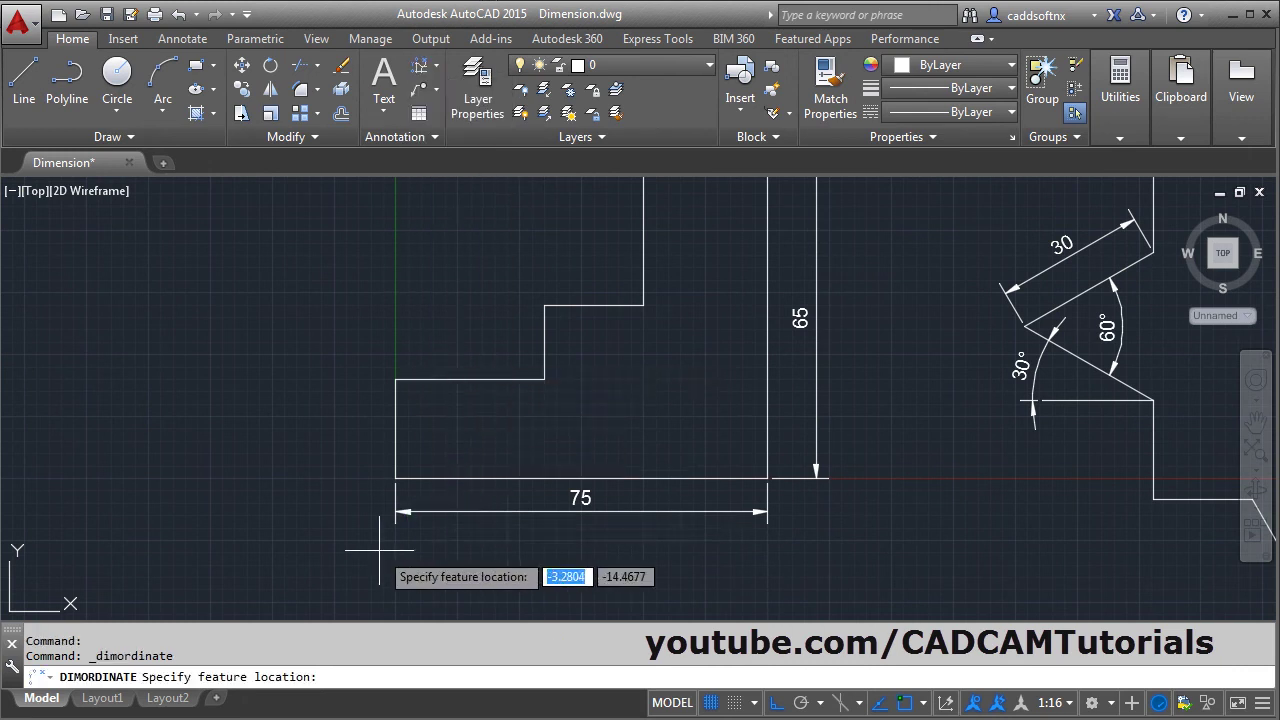
scroll(430, 525, up, 2)
middle_drag(449, 477, 531, 457)
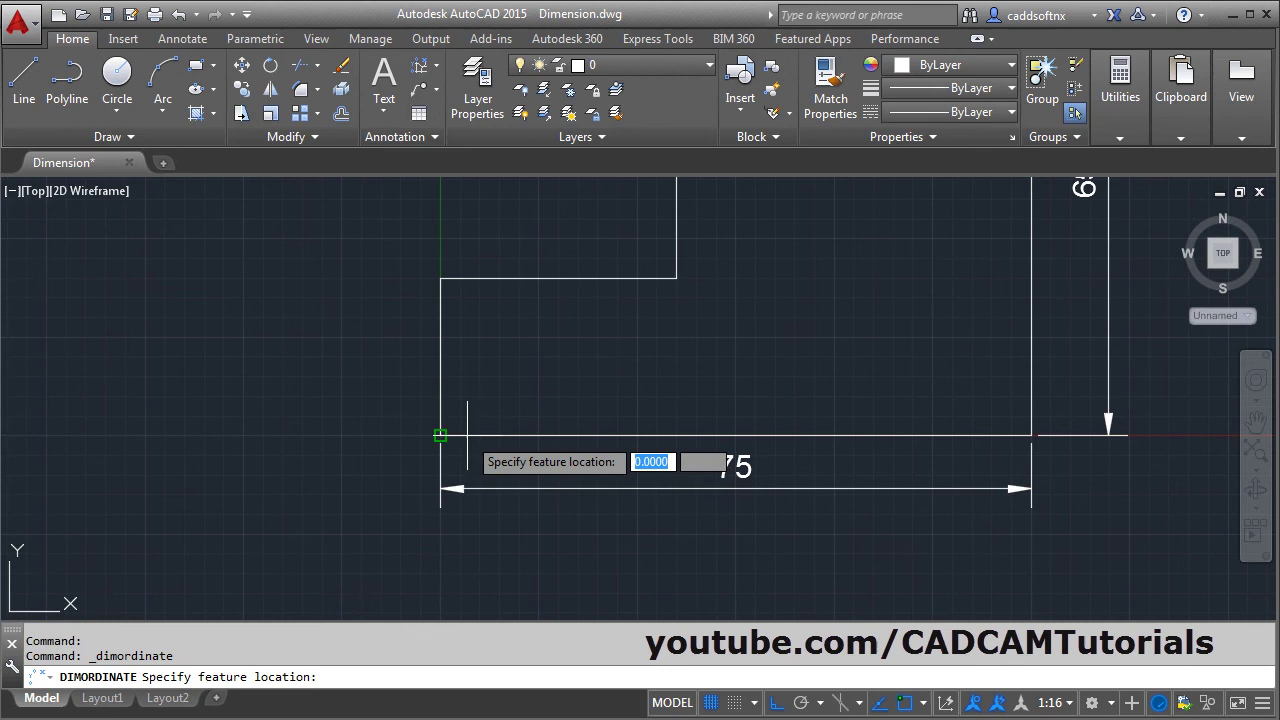
click(440, 436)
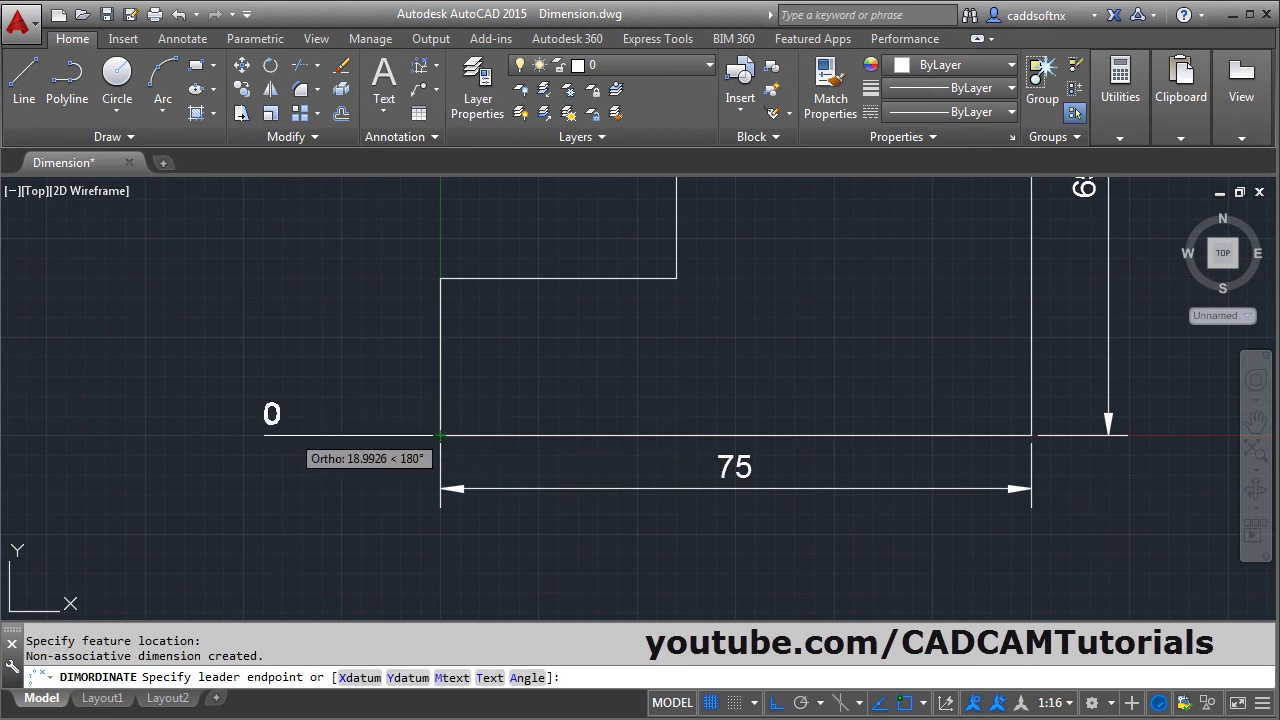
click(238, 435)
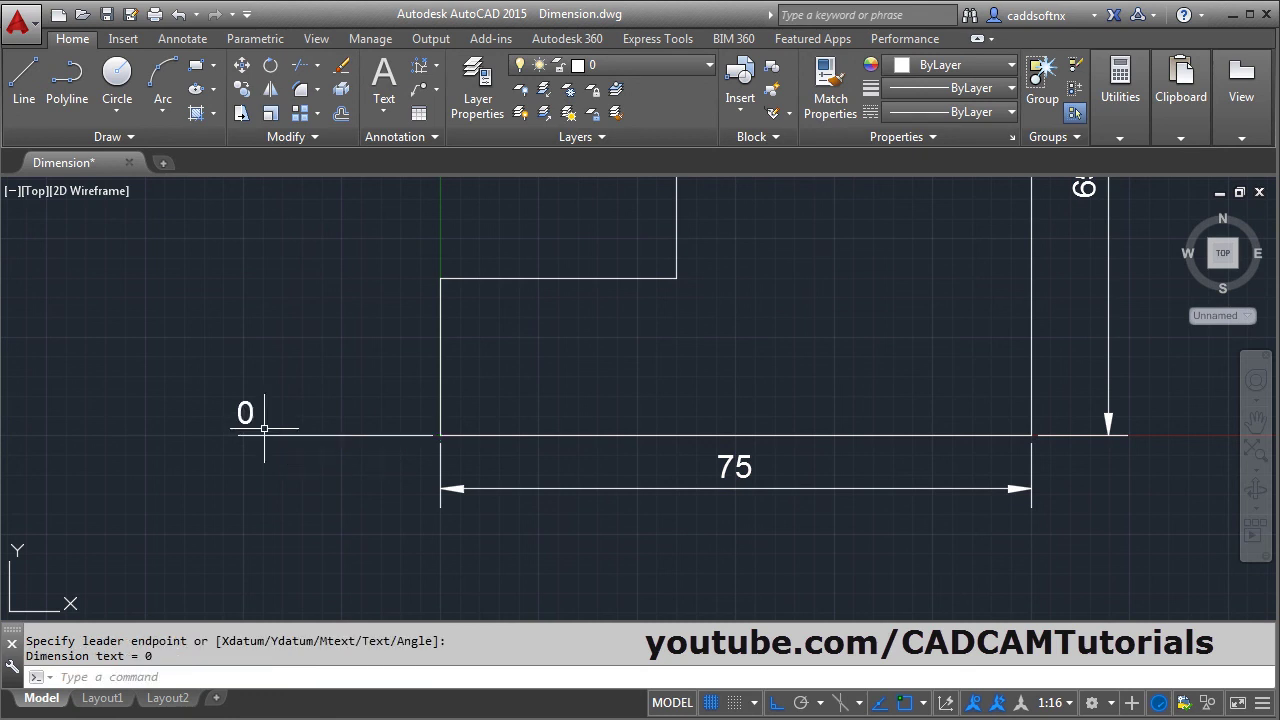
scroll(403, 381, down, 2)
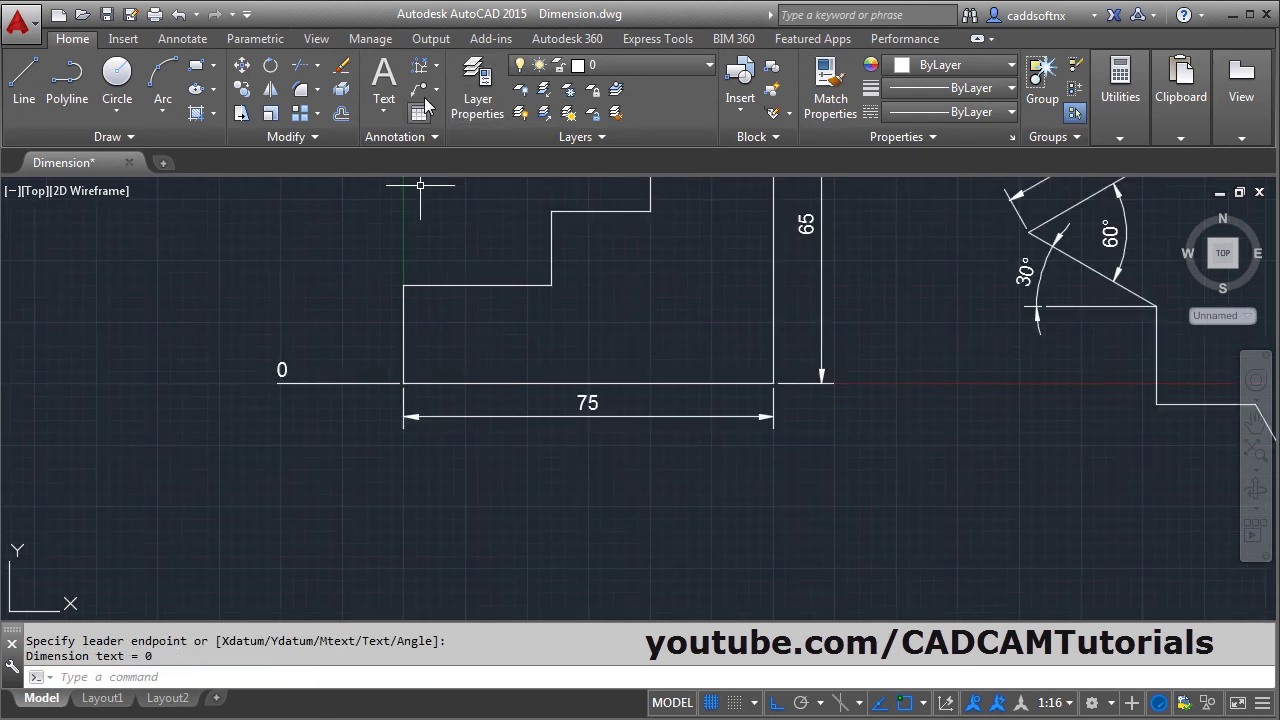
click(420, 68)
click(404, 383)
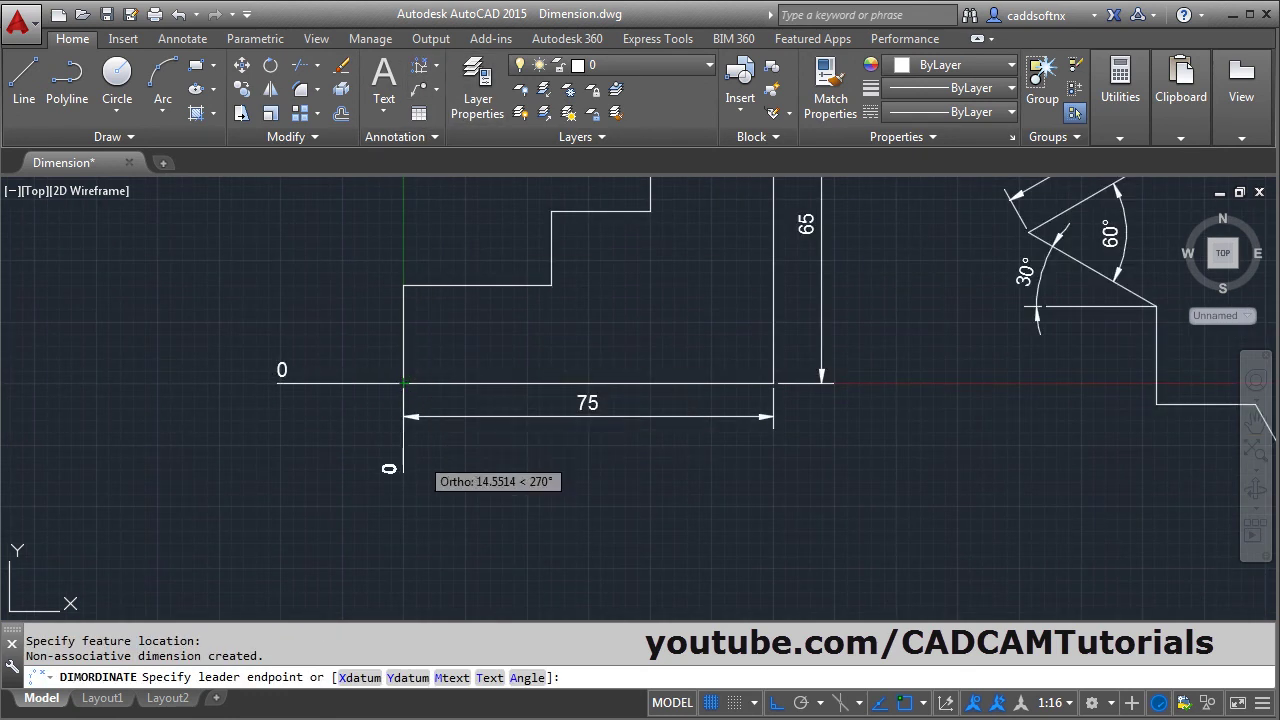
click(403, 487)
middle_drag(491, 363, 486, 437)
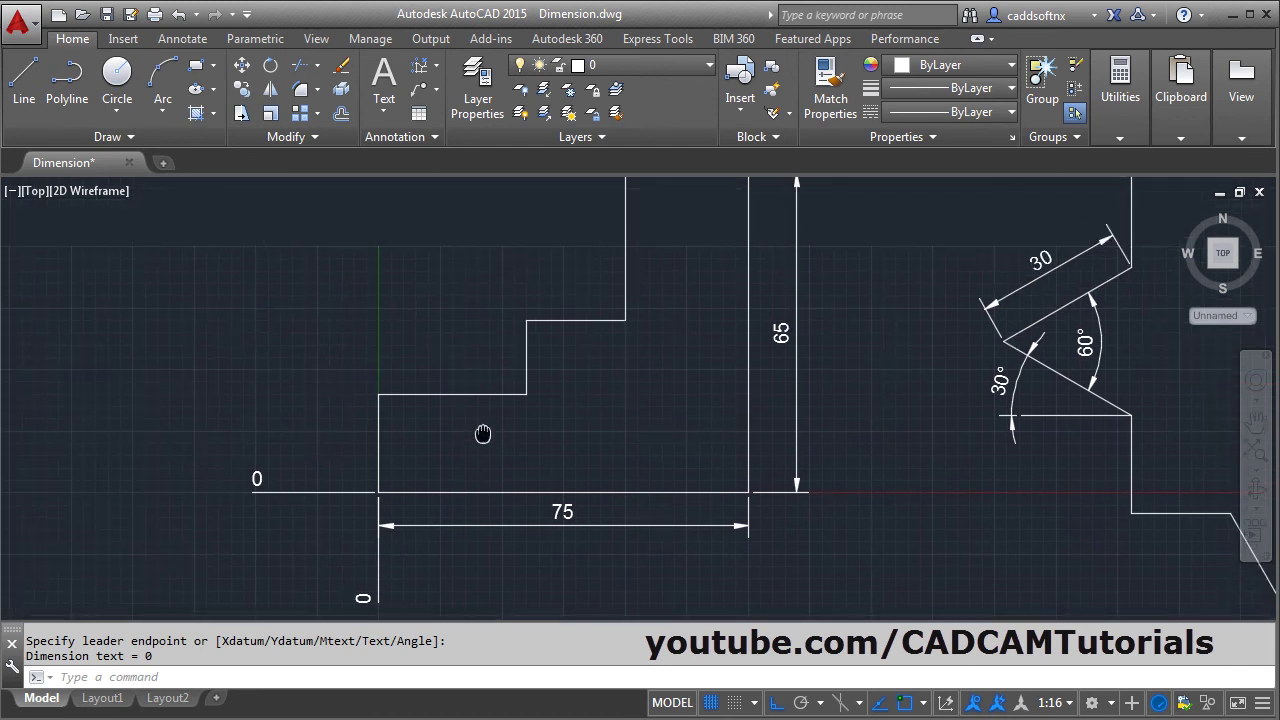
Add ordinate dimensions 20 and 35 for the L-shape's heights, labels to the left
click(420, 68)
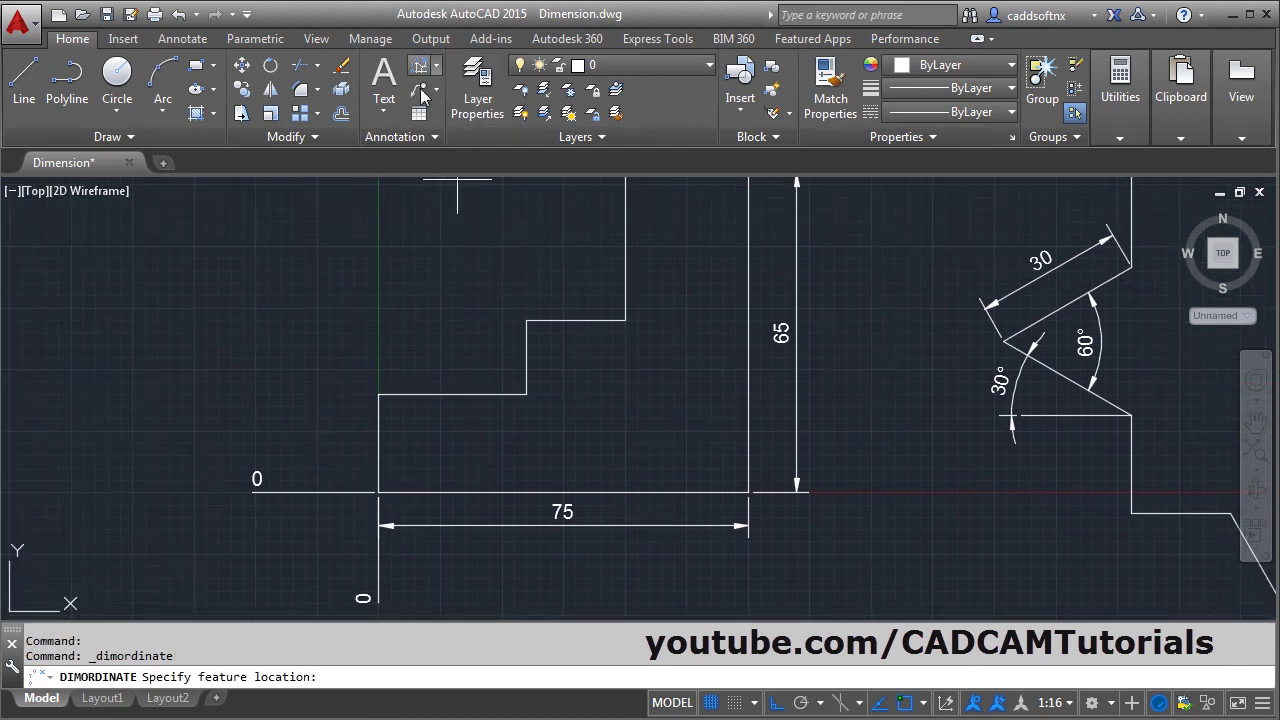
click(378, 395)
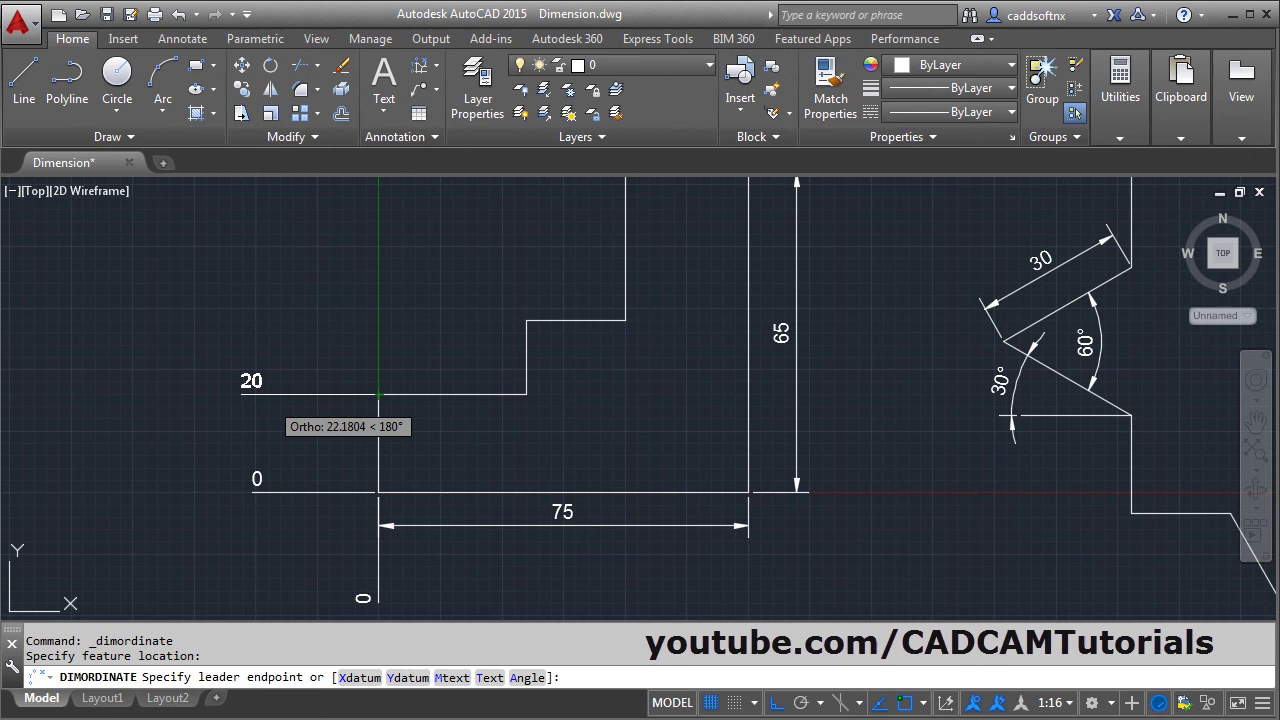
click(285, 405)
click(429, 73)
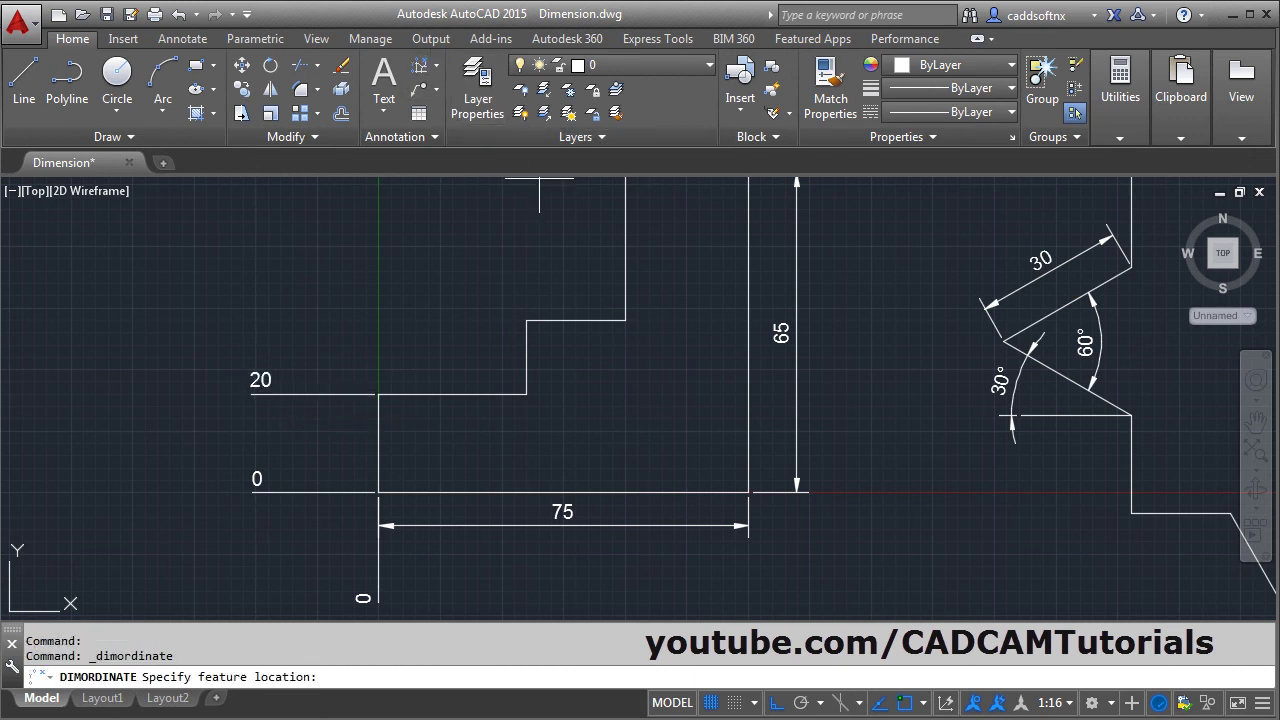
click(526, 320)
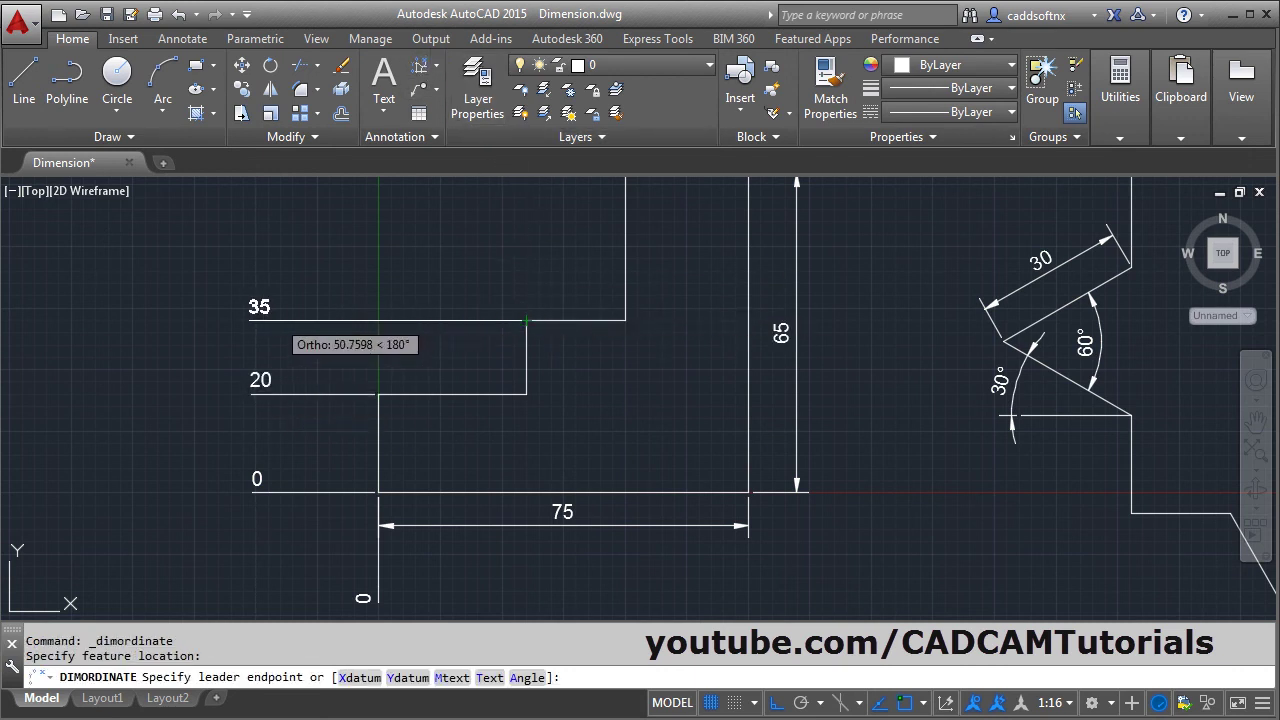
click(305, 321)
mouse_move(602, 418)
middle_down()
mouse_move(534, 363)
mouse_move(542, 417)
middle_up()
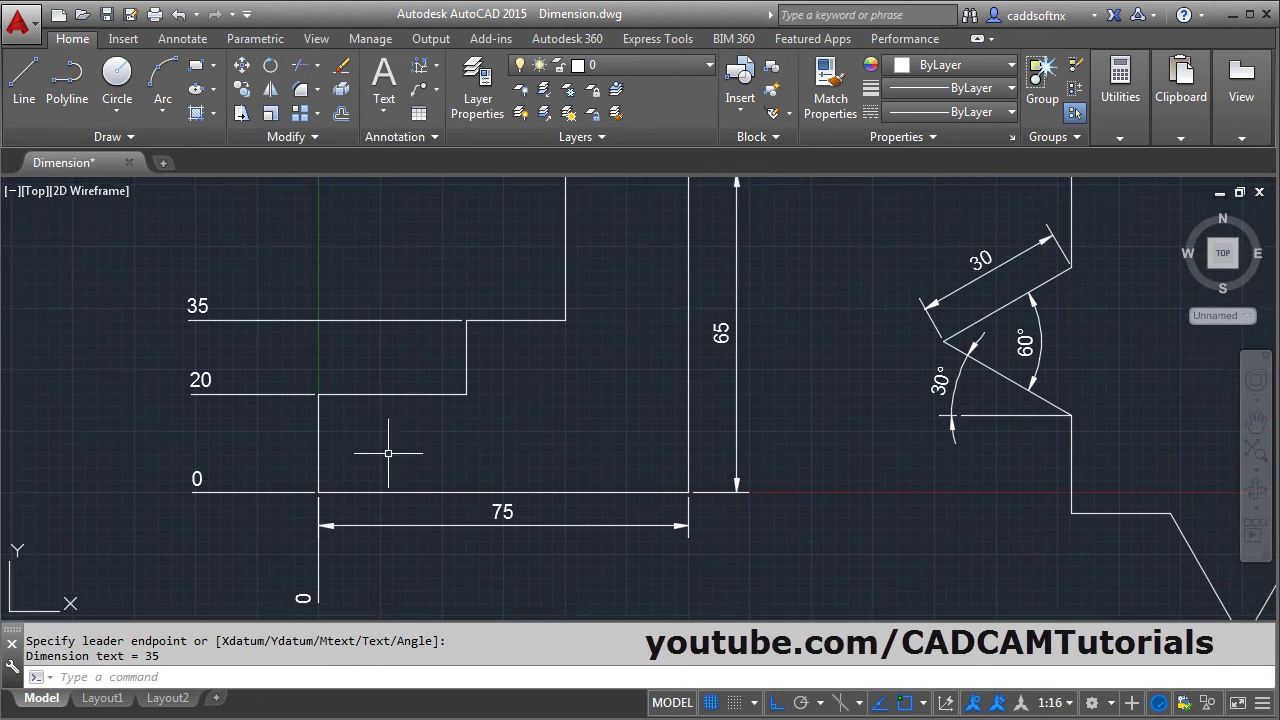
Add ordinate dimensions 30 and 50 for the L-shape's widths, labels below
click(421, 76)
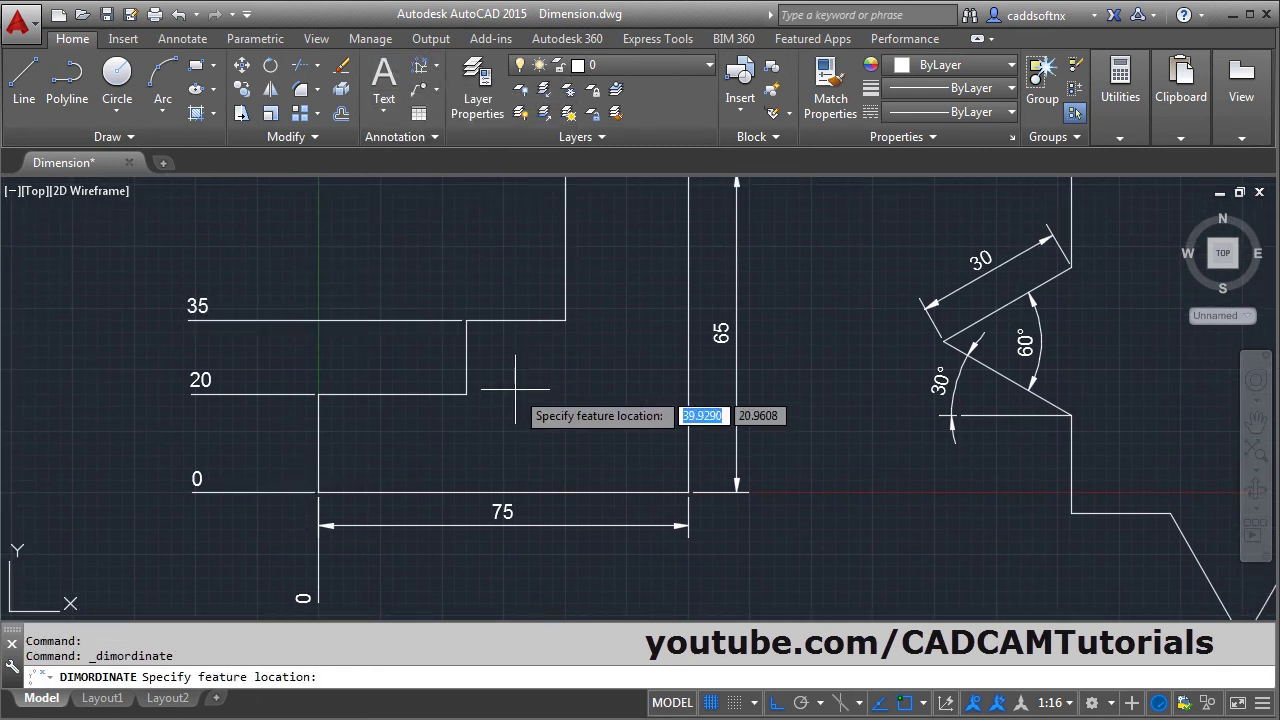
click(466, 394)
click(462, 603)
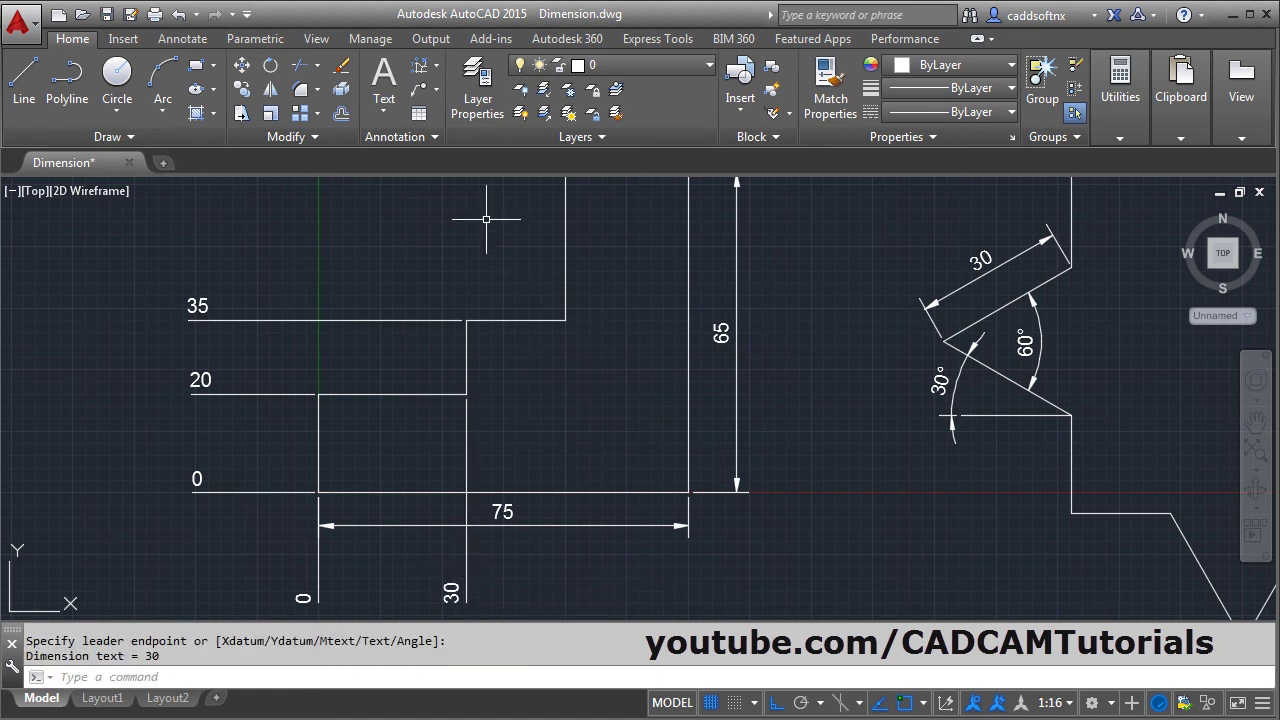
click(430, 72)
click(566, 320)
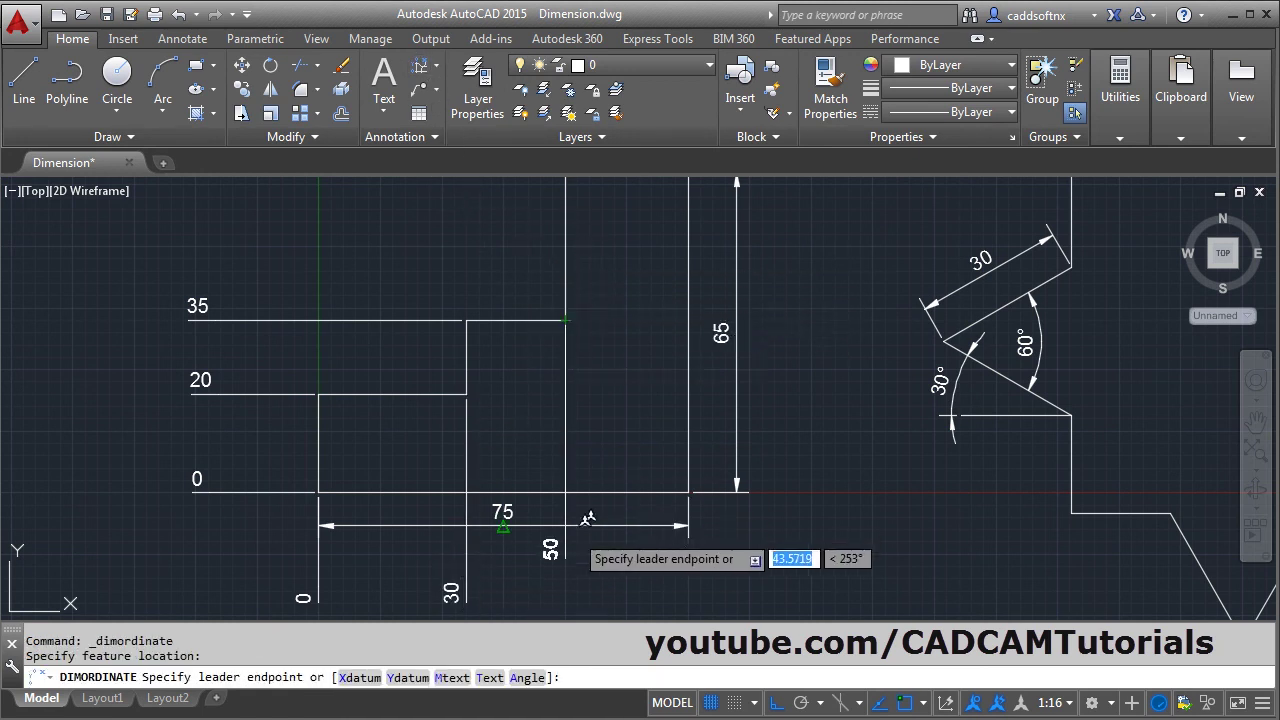
click(566, 601)
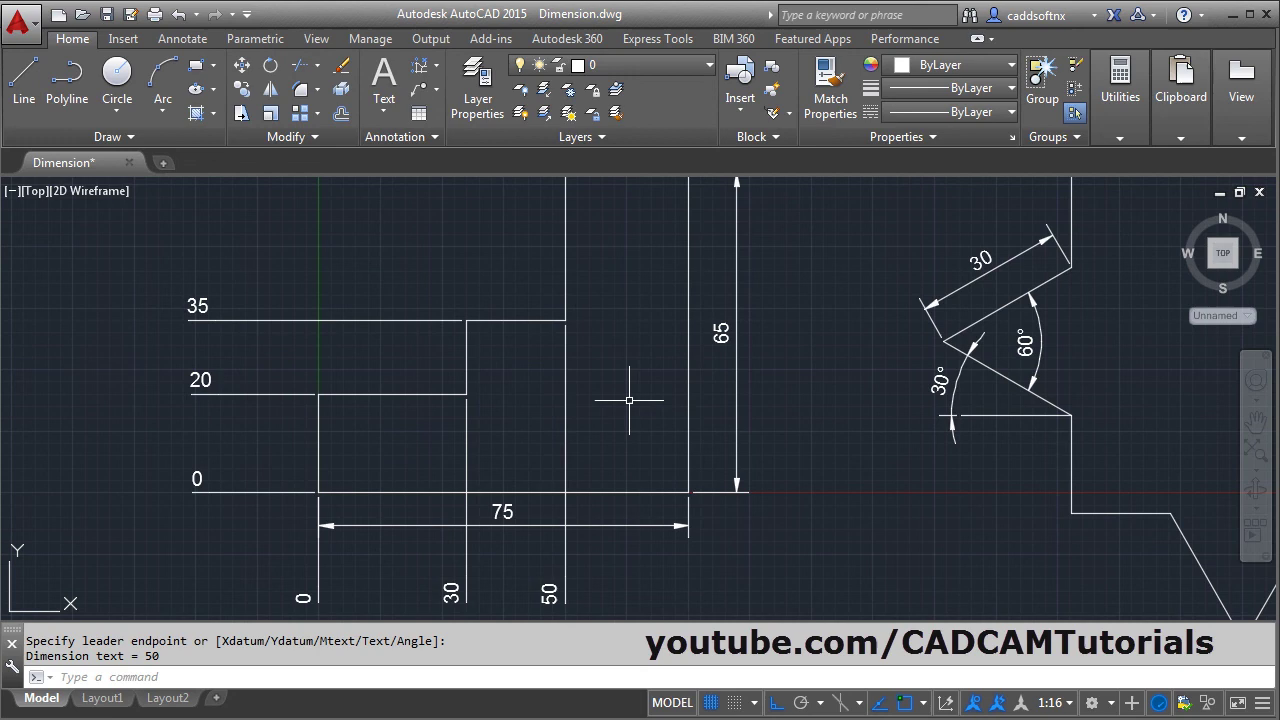
click(438, 66)
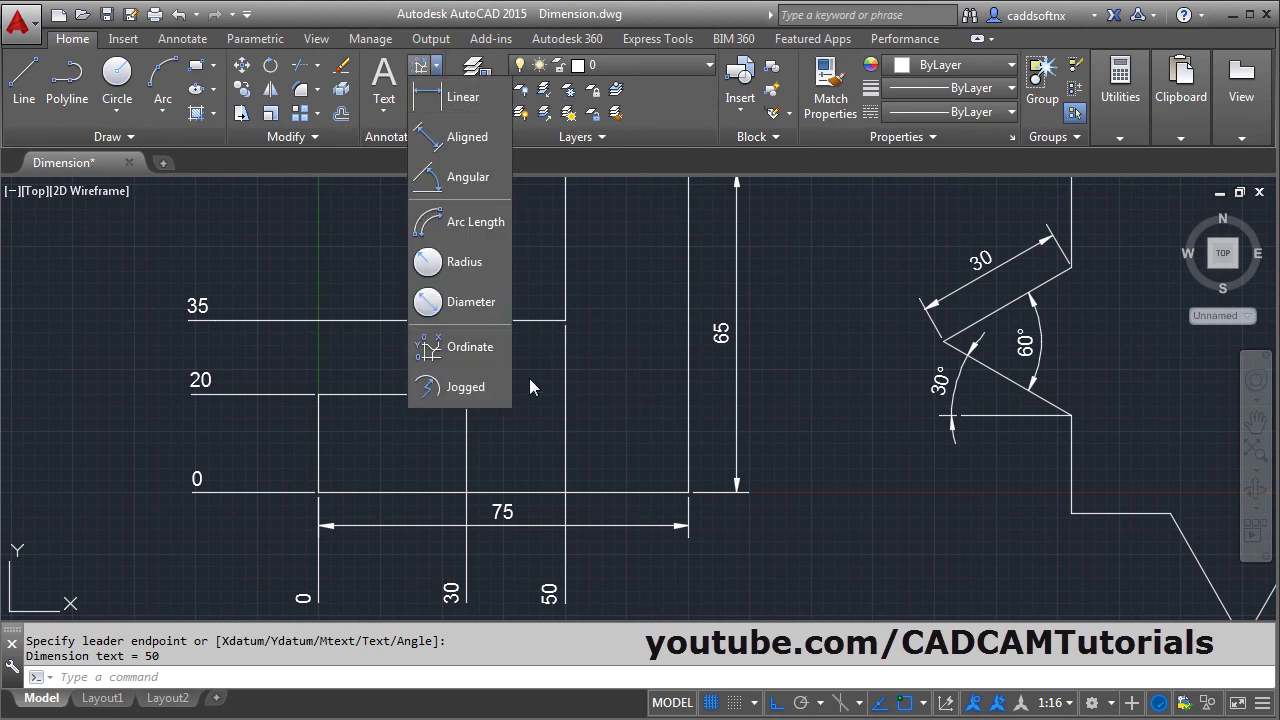
Start a jogged radius dimension and bring the cam part into view
click(463, 390)
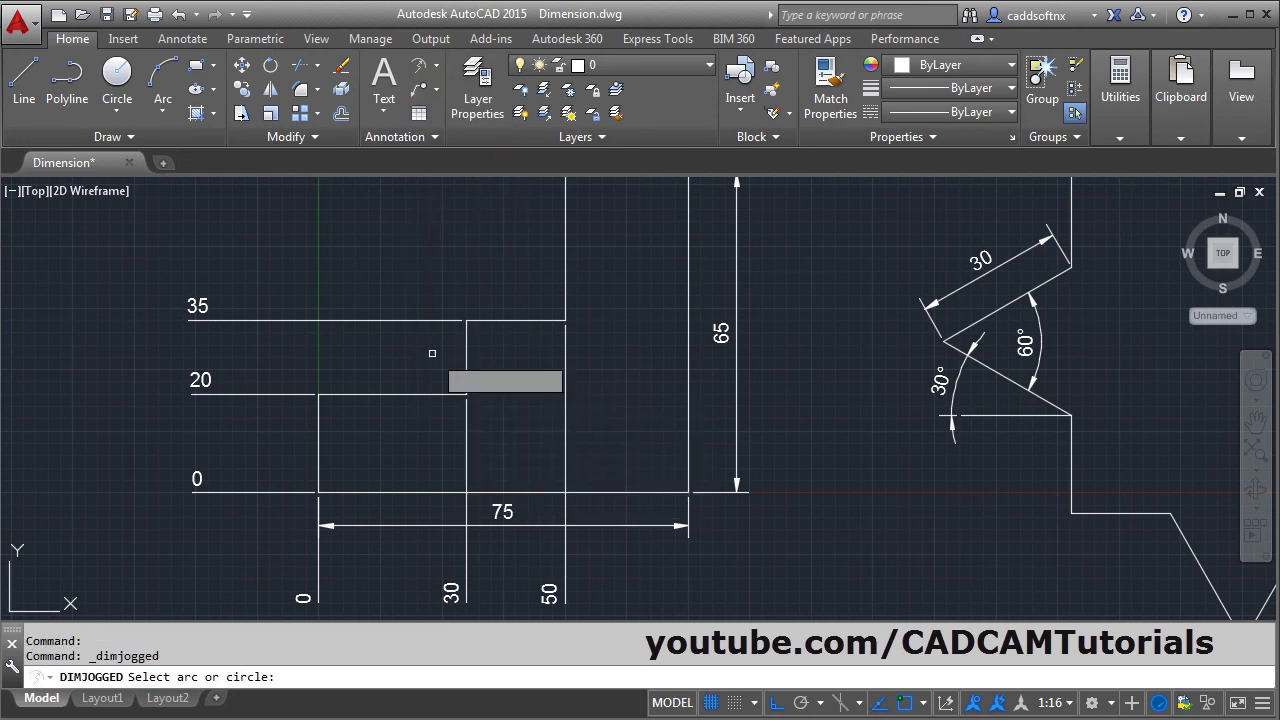
scroll(418, 316, down, 4)
middle_drag(944, 385, 389, 397)
scroll(631, 408, up, 5)
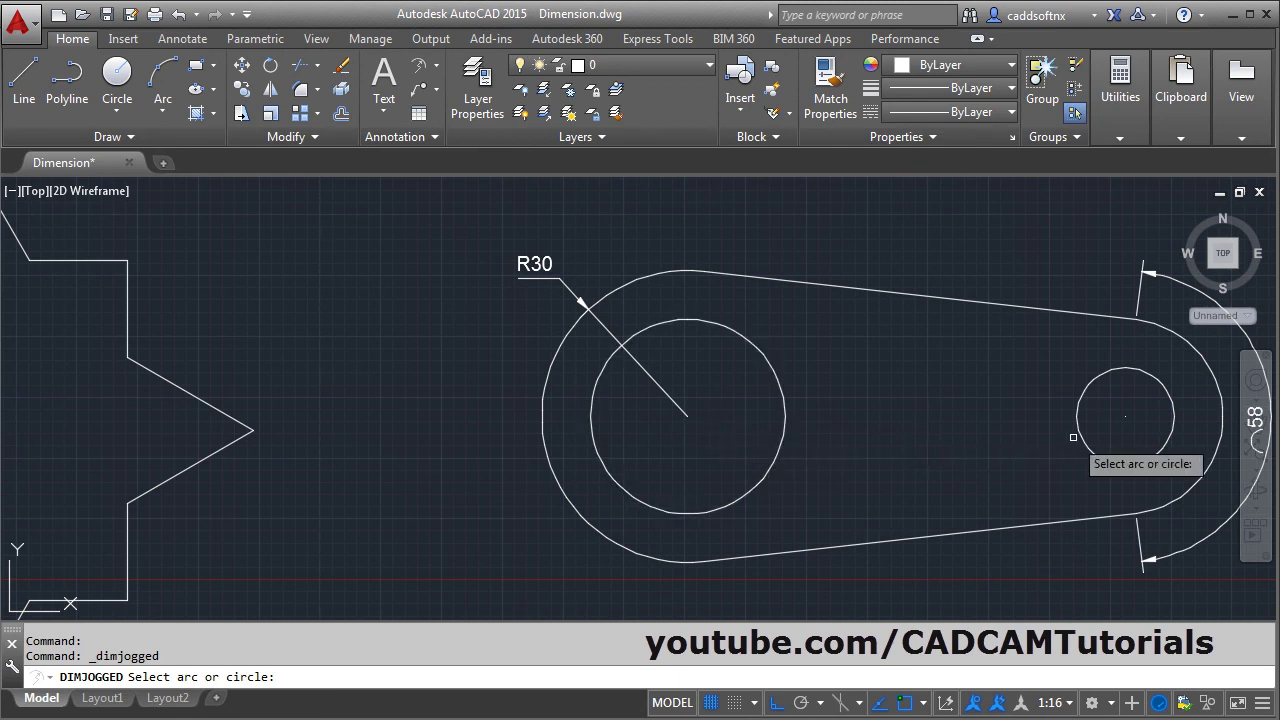
middle_drag(1100, 520, 423, 400)
mouse_move(1083, 381)
middle_down()
mouse_move(595, 431)
mouse_move(595, 354)
middle_up()
scroll(595, 354, down, 3)
middle_drag(729, 354, 640, 460)
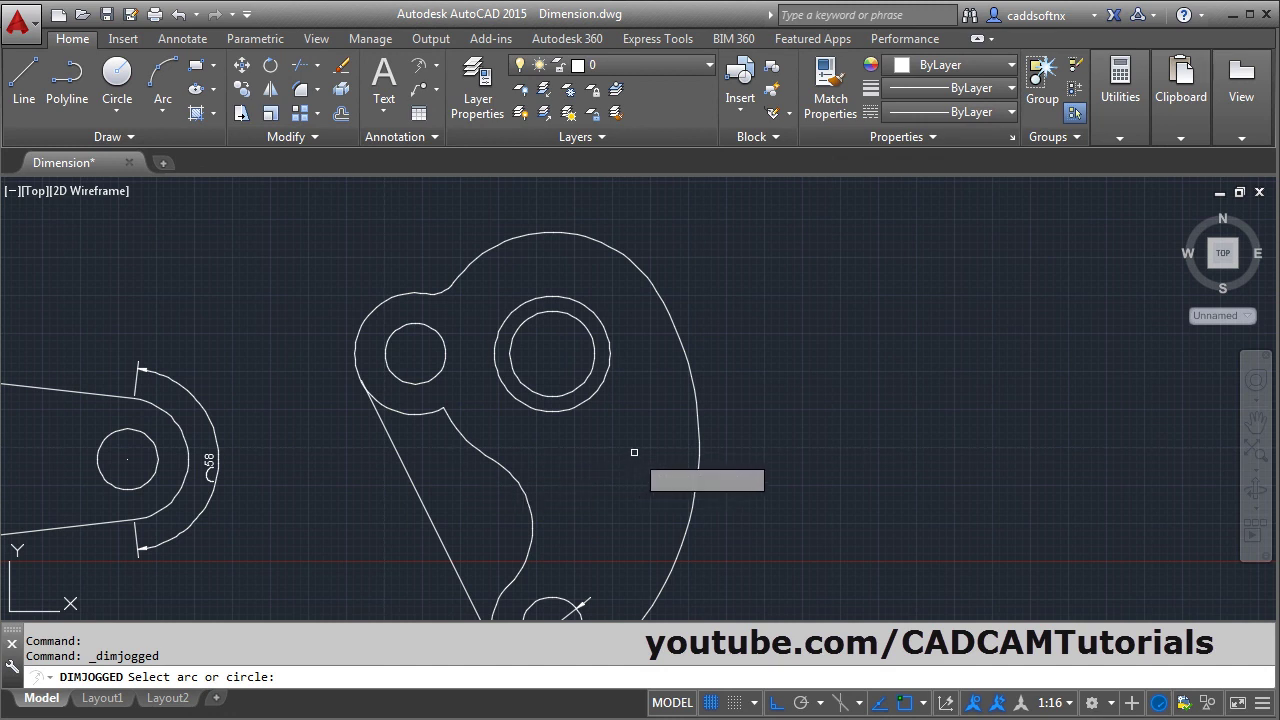
scroll(631, 453, up, 2)
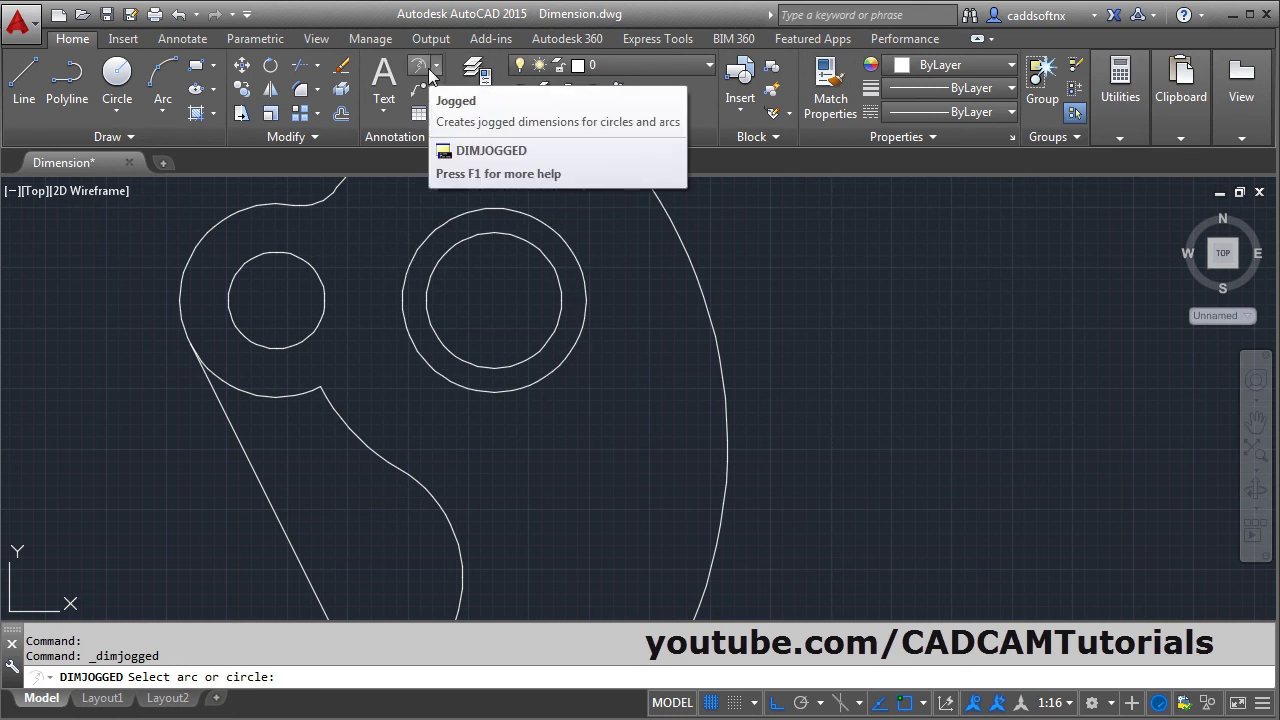
Dimension the cam's large outer arc as jogged R98 with a substitute center and jog
click(723, 367)
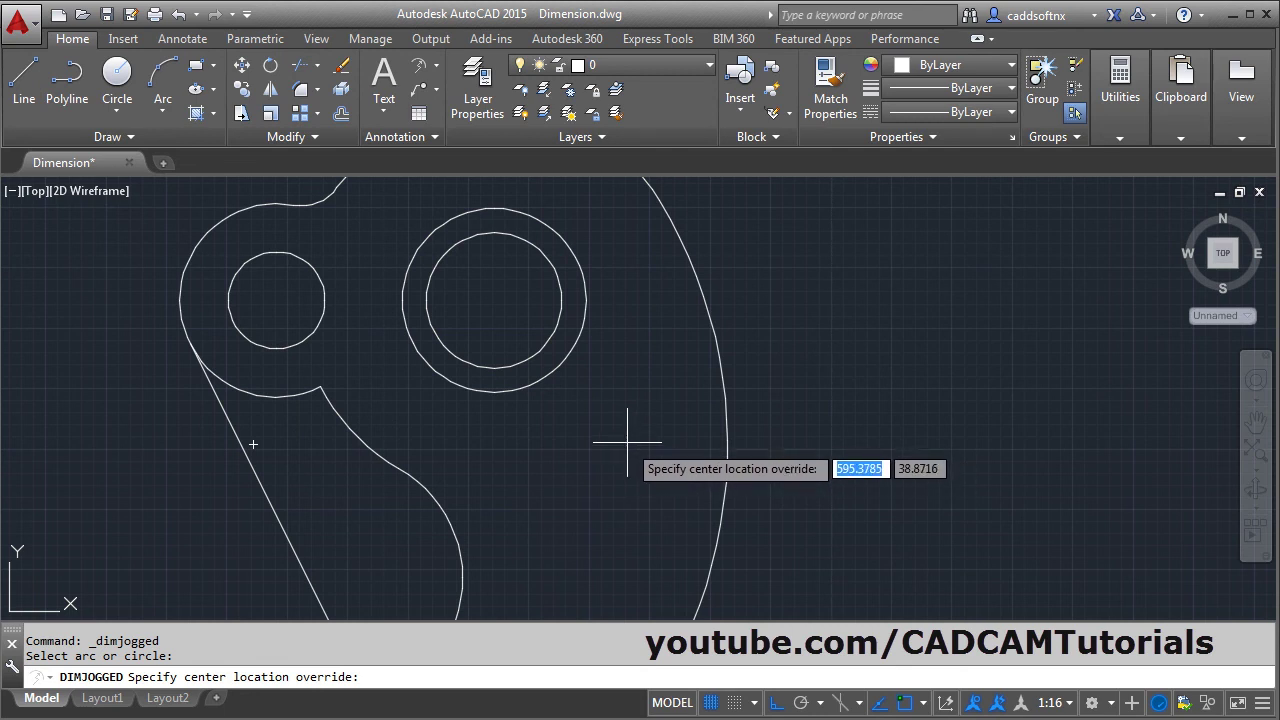
click(560, 477)
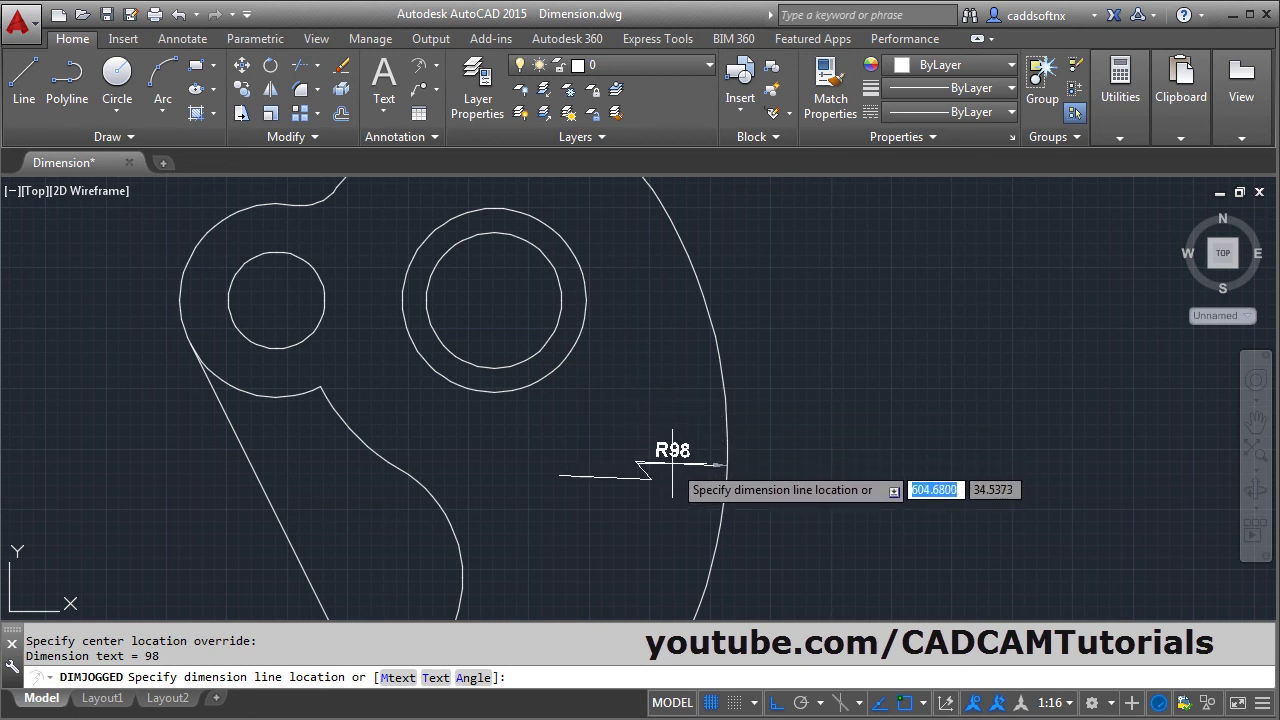
click(672, 465)
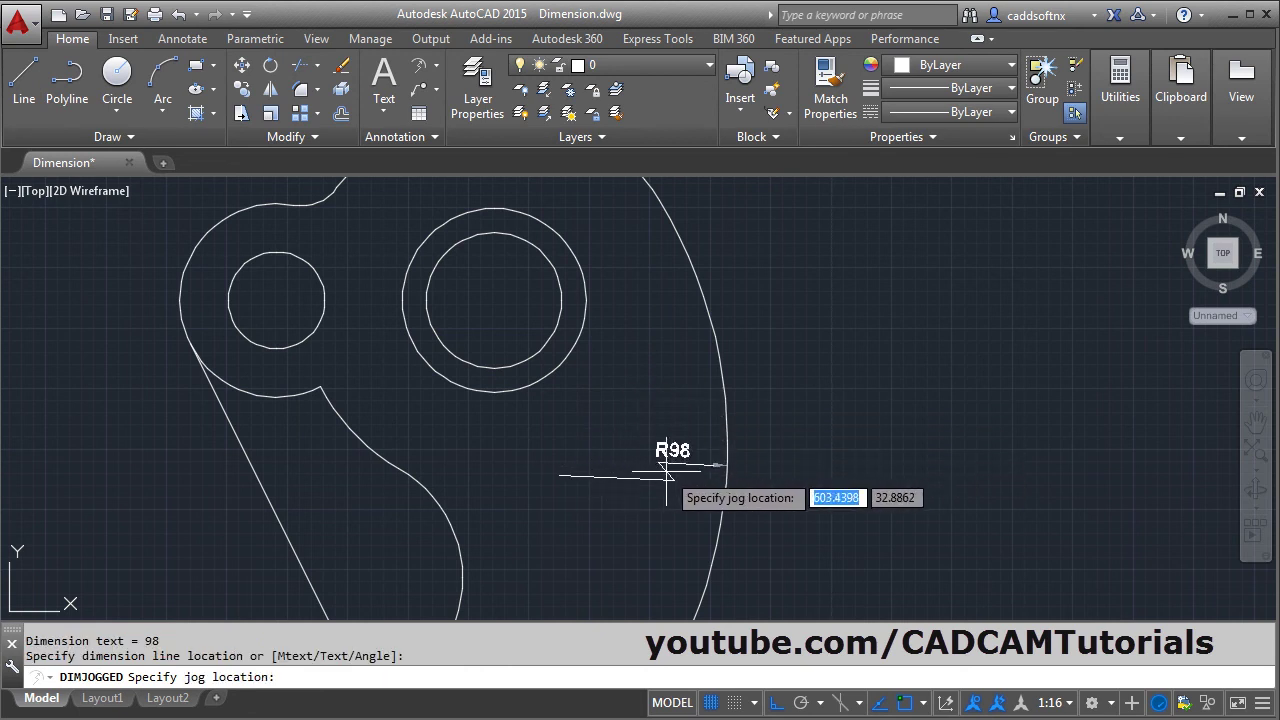
click(614, 470)
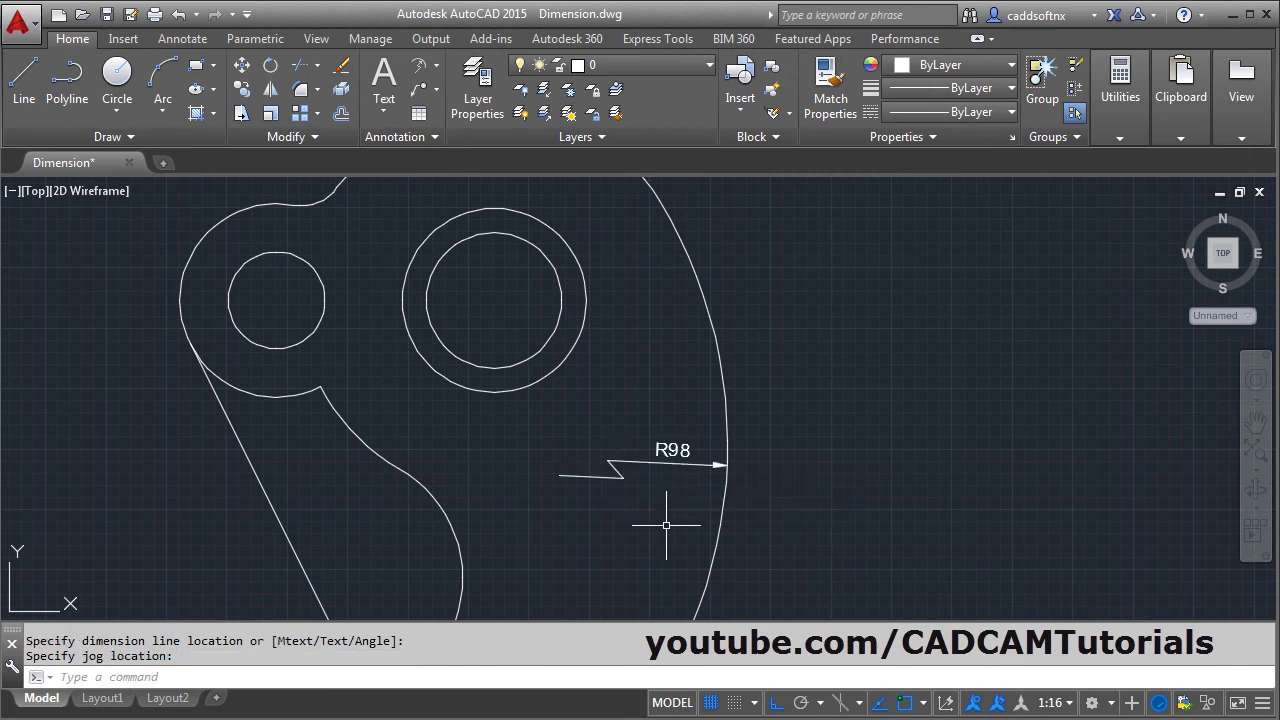
middle_drag(654, 505, 737, 486)
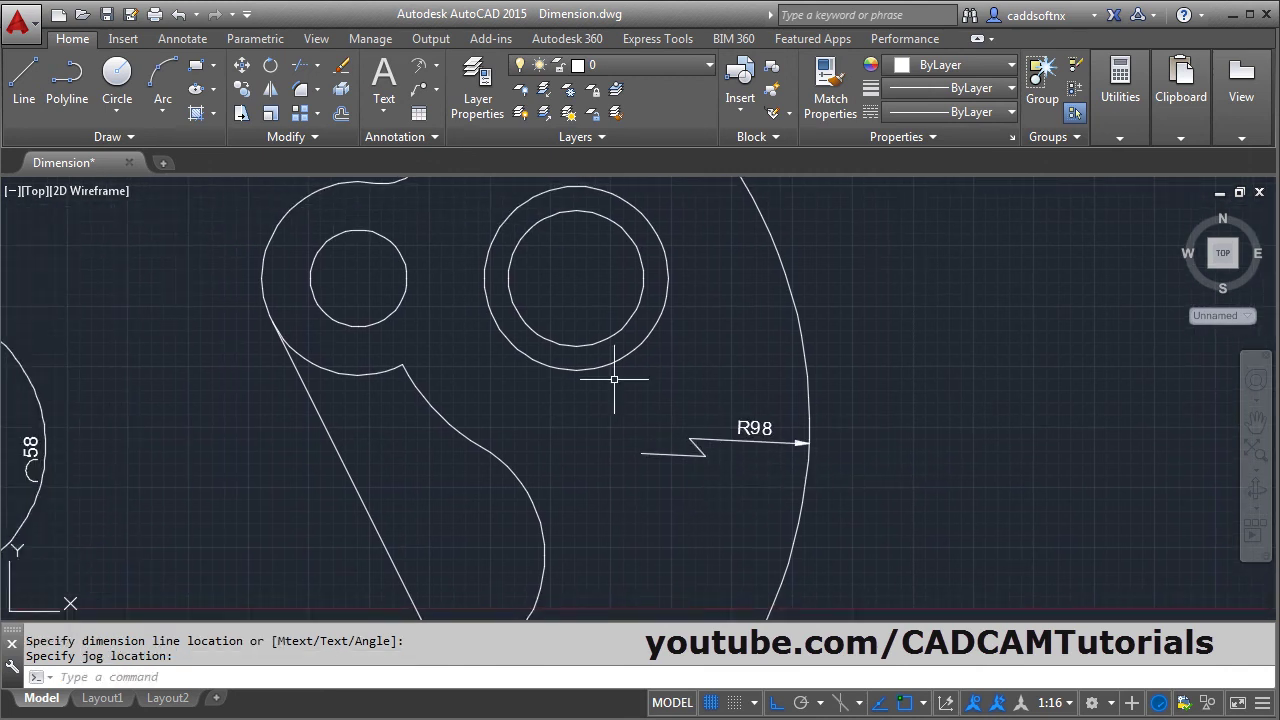
scroll(581, 290, down, 2)
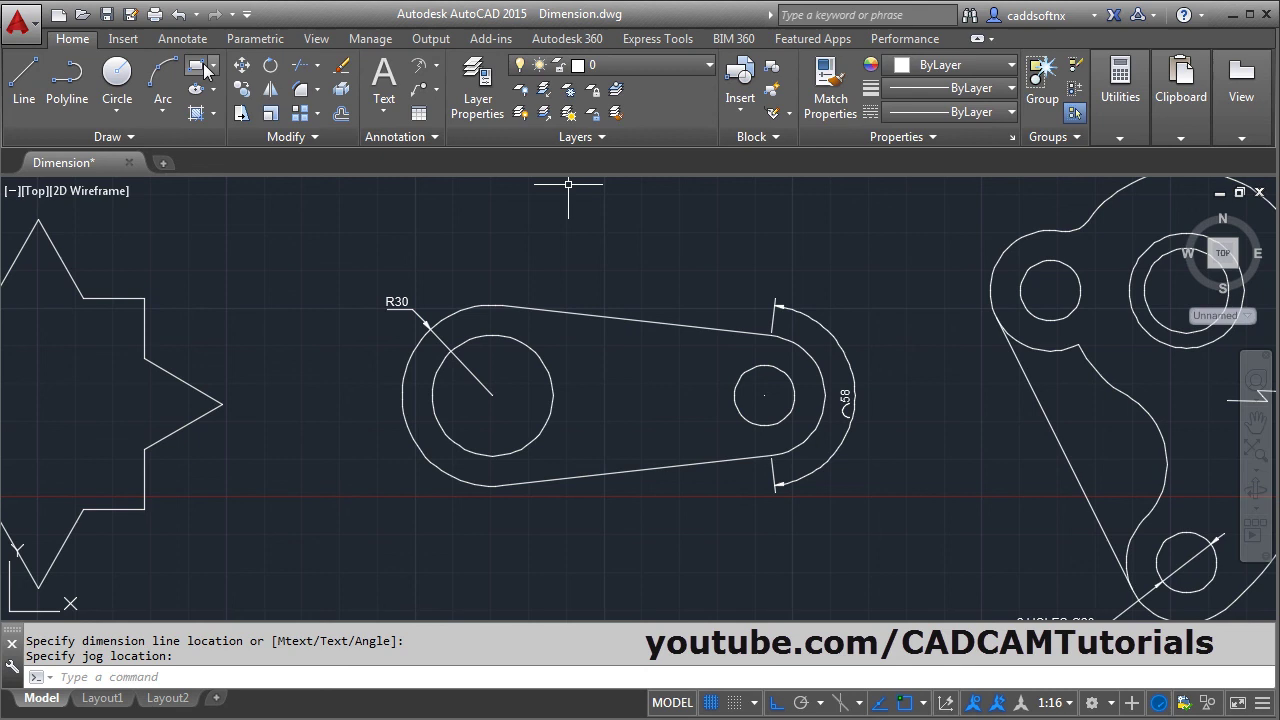
Add a 30 linear dimension from the left corner at height 20 to the step corner
click(183, 39)
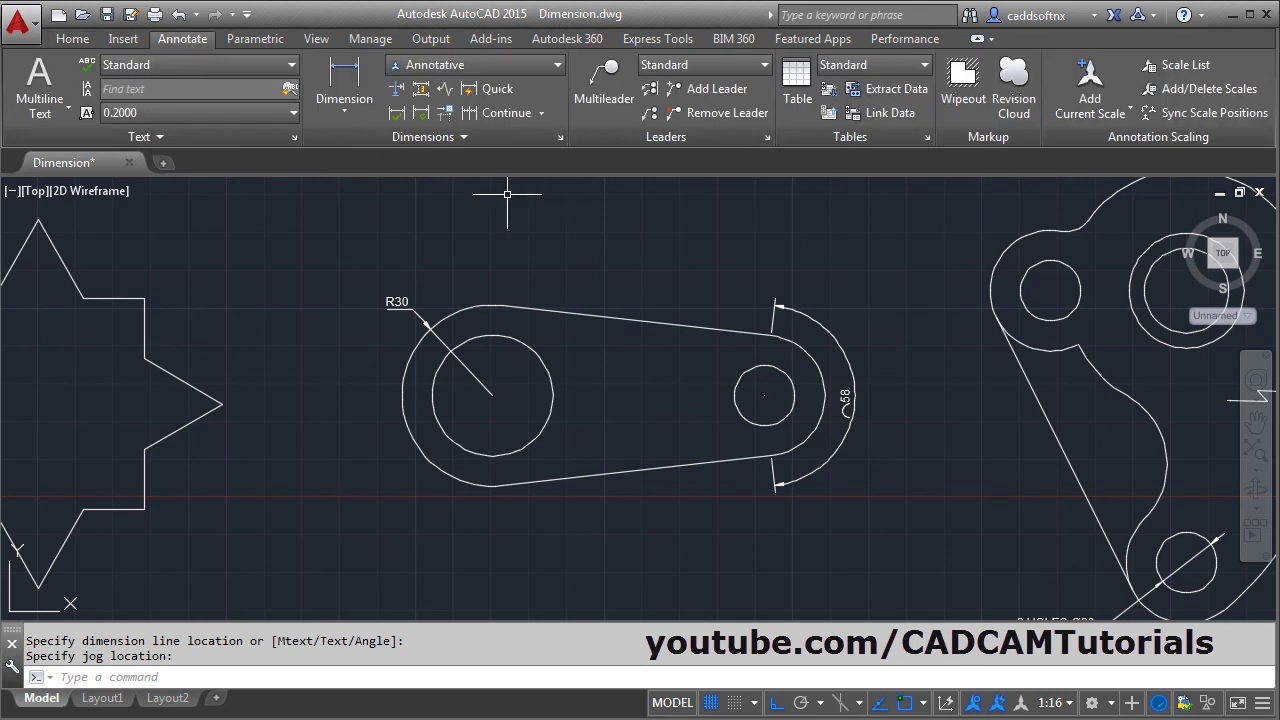
click(542, 113)
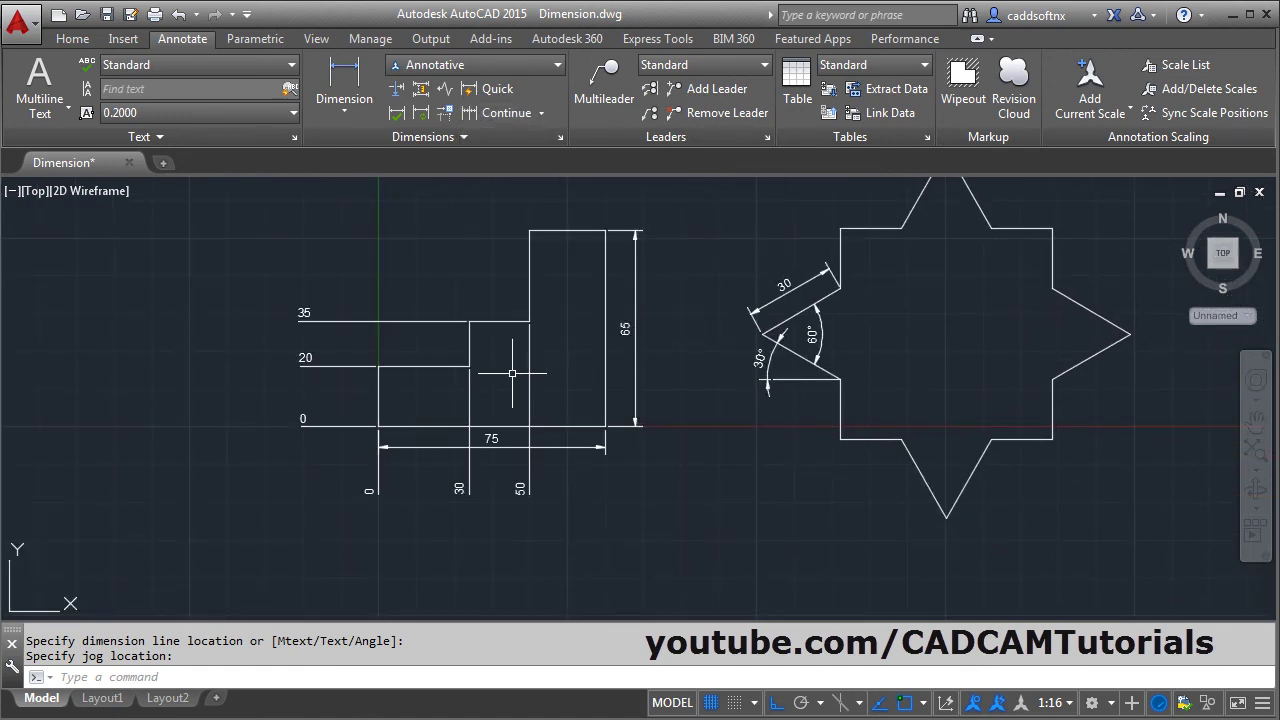
scroll(512, 373, up, 3)
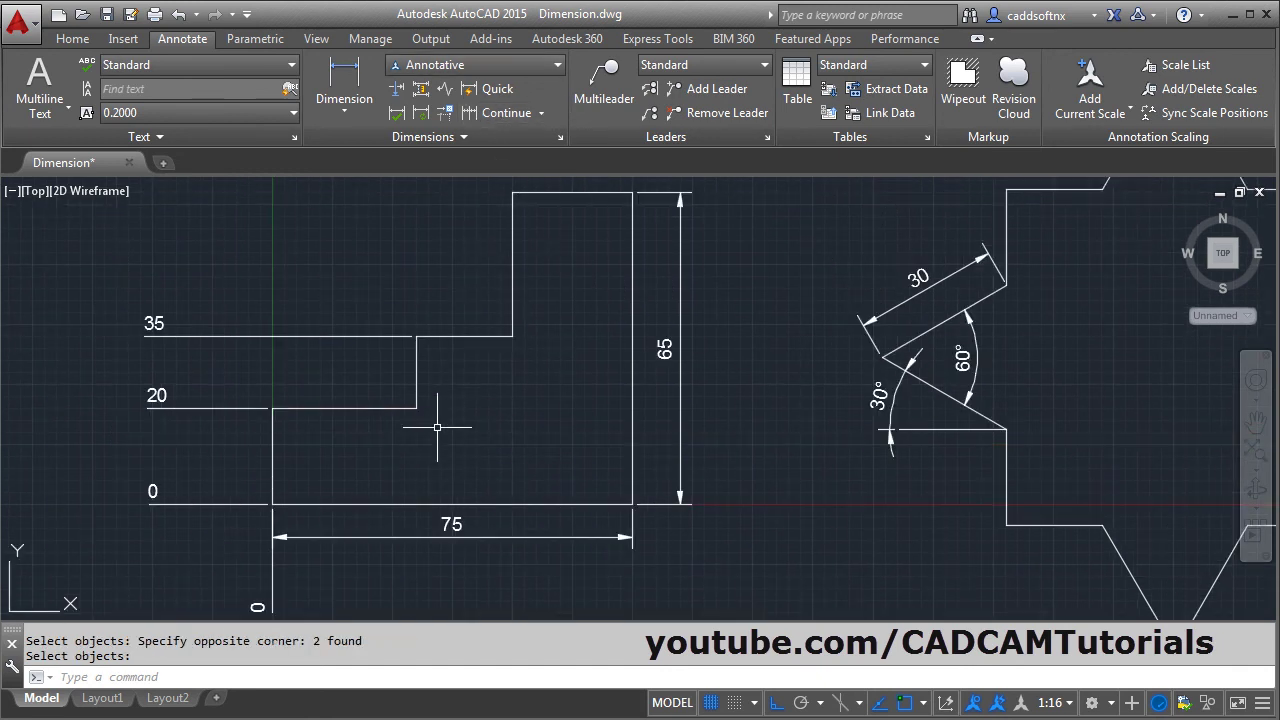
click(344, 108)
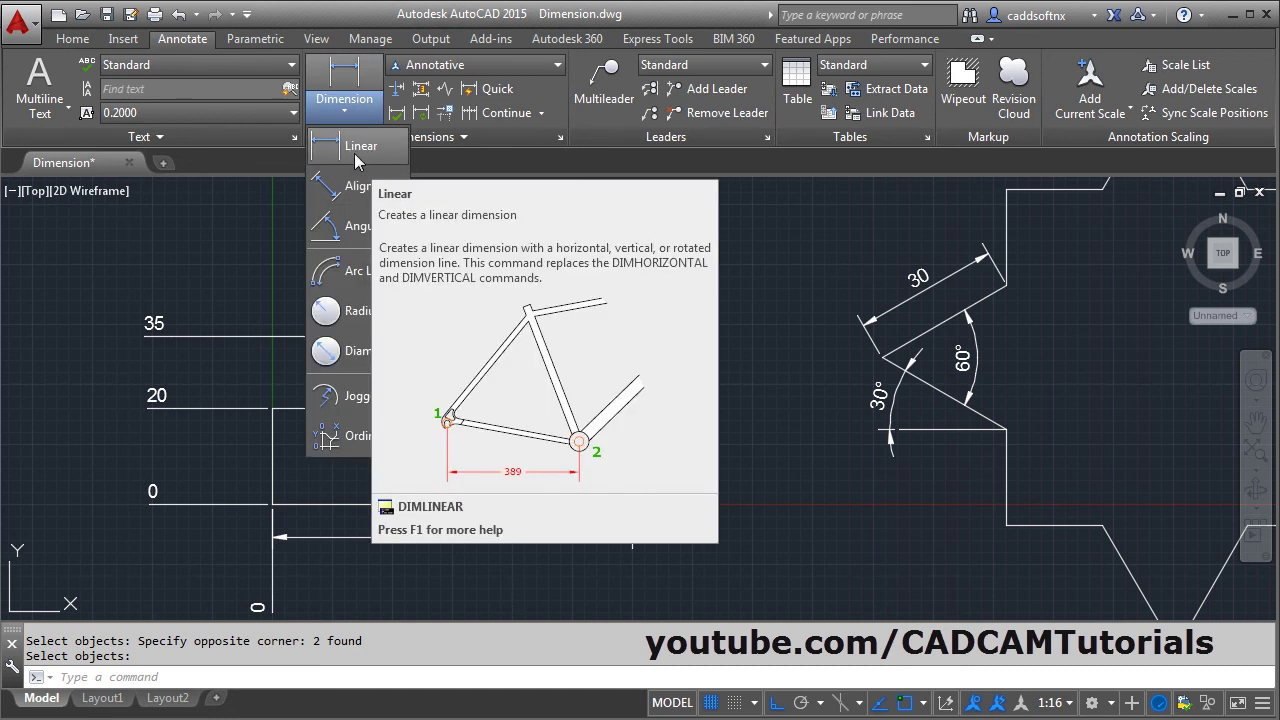
click(358, 148)
click(272, 408)
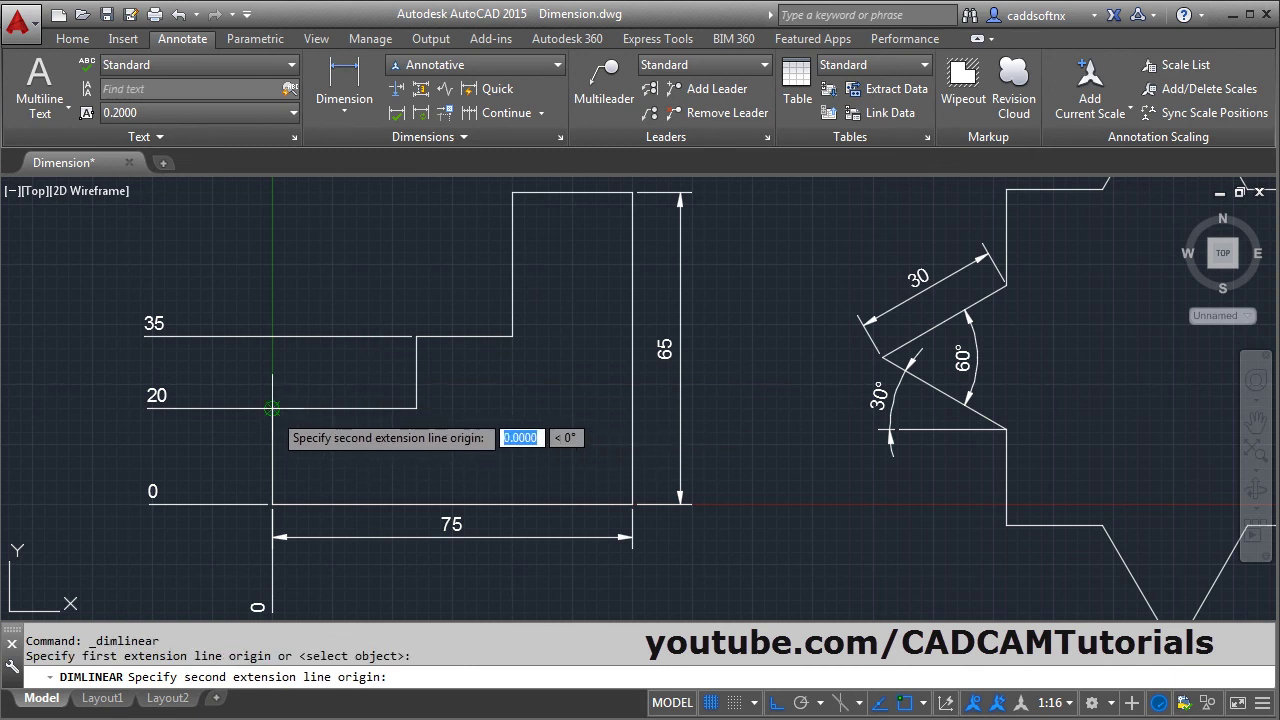
click(401, 408)
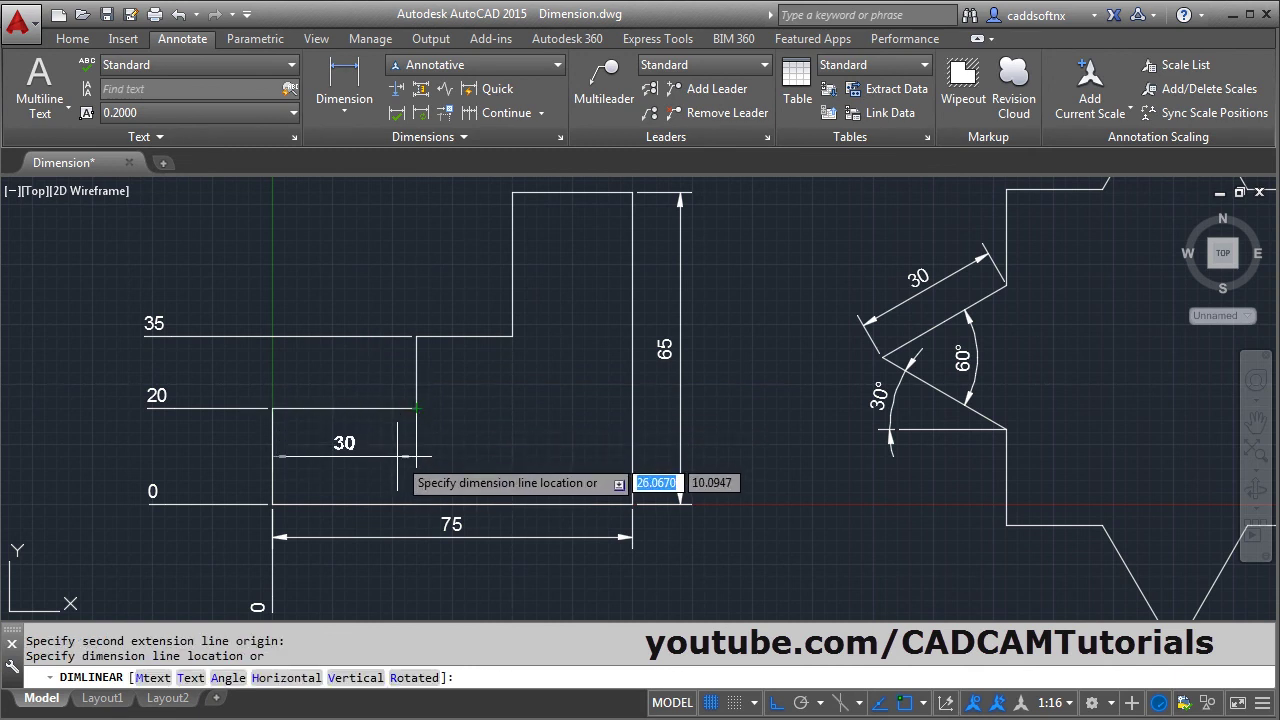
click(397, 453)
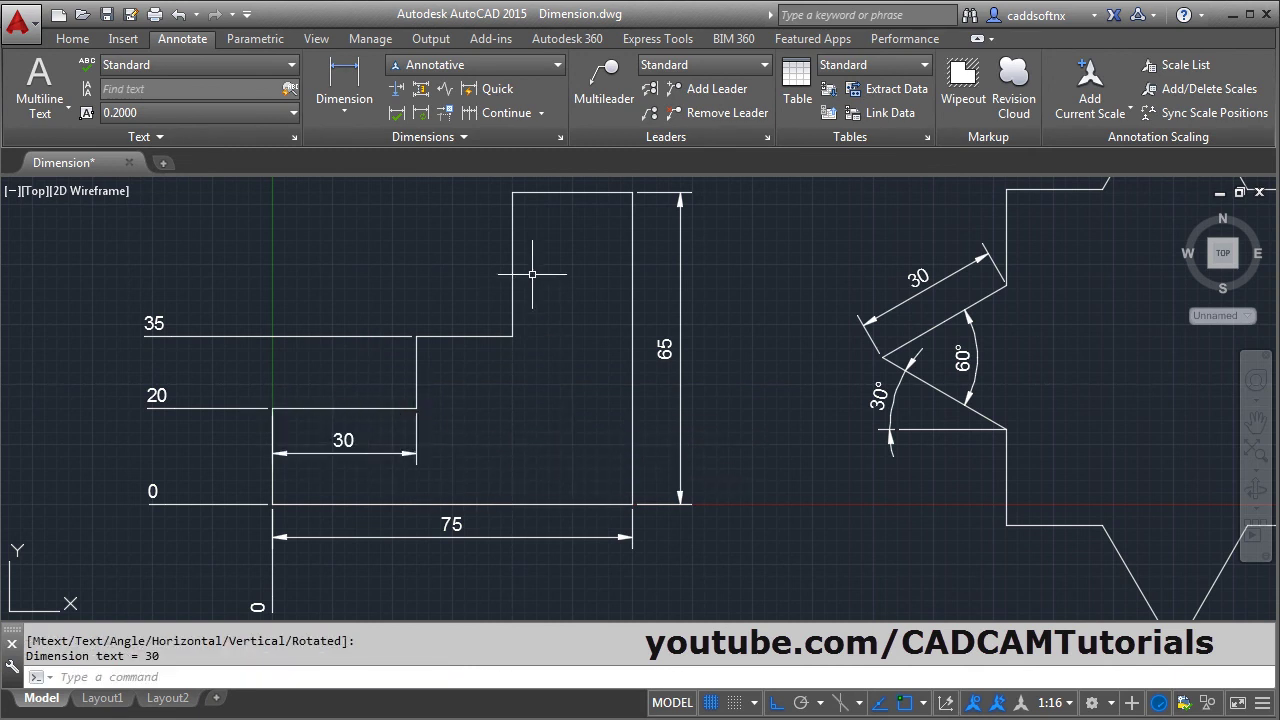
Chain a continued 20 dimension onto the 30 at the next corner
click(494, 110)
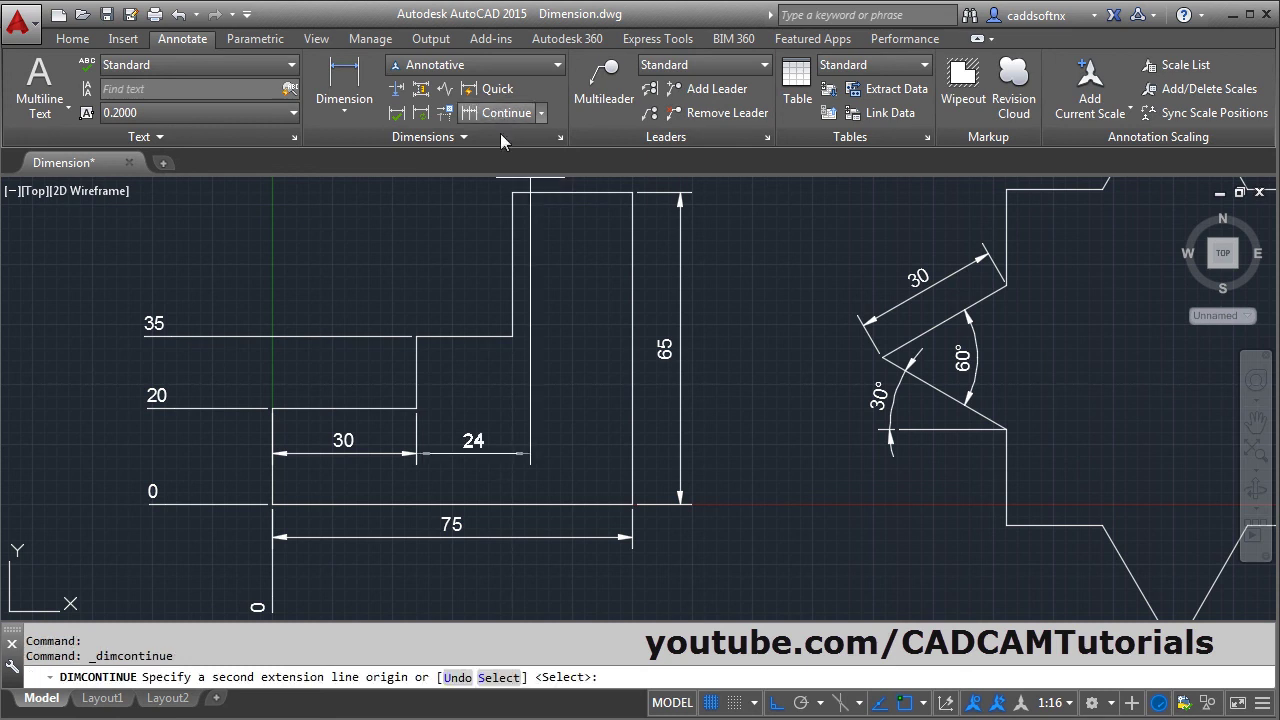
click(512, 337)
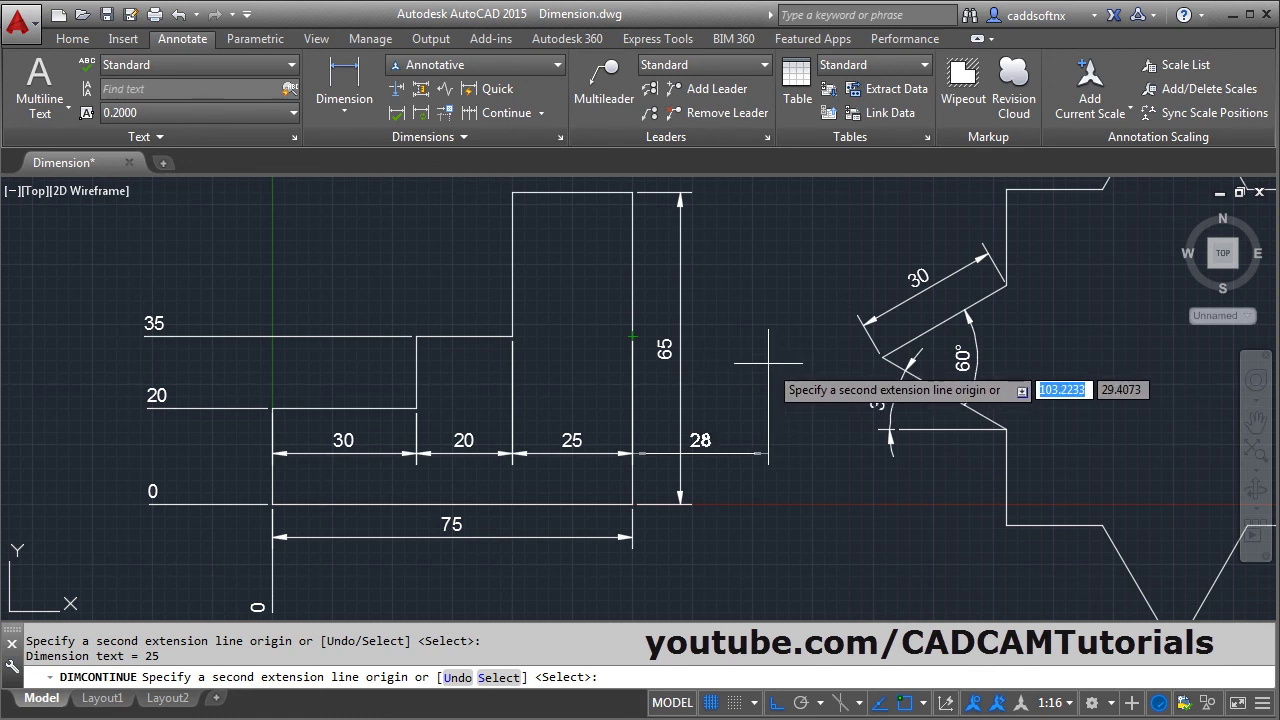
key(Escape)
middle_drag(768, 362, 702, 374)
click(541, 113)
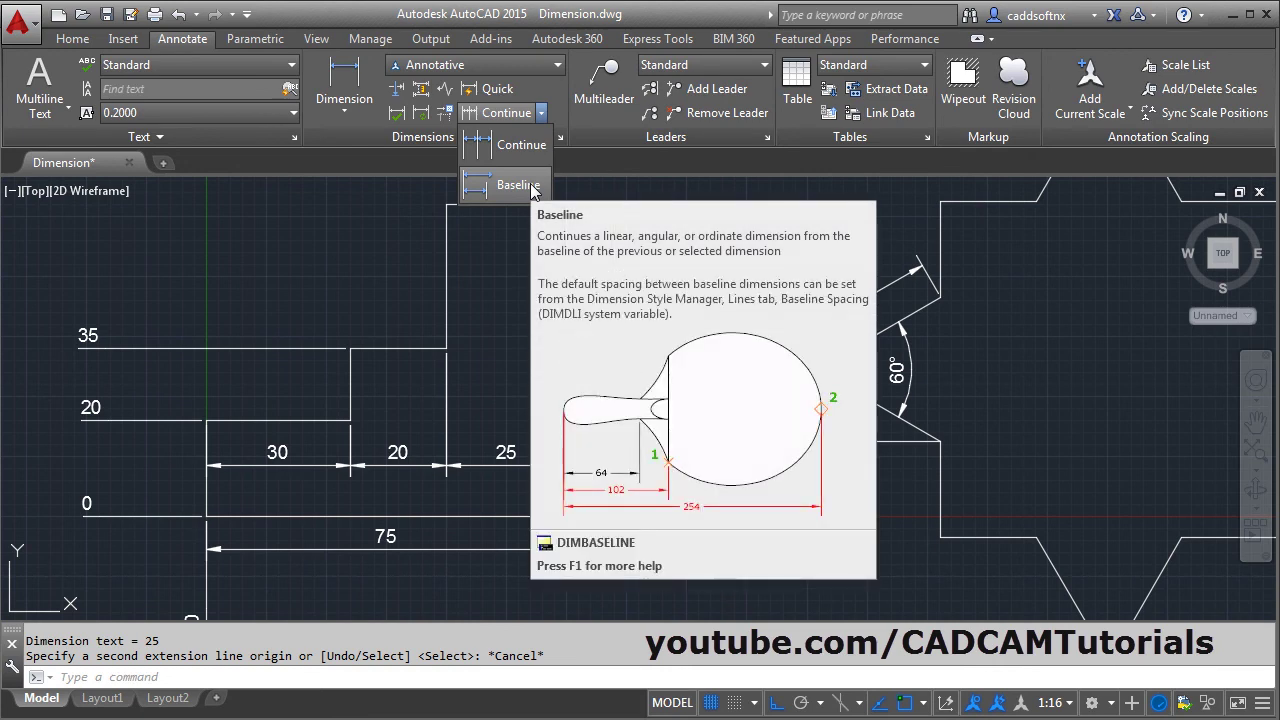
Add a 20 linear dimension from the notch's left corner to where the V begins
scroll(757, 451, down, 3)
scroll(757, 457, up, 3)
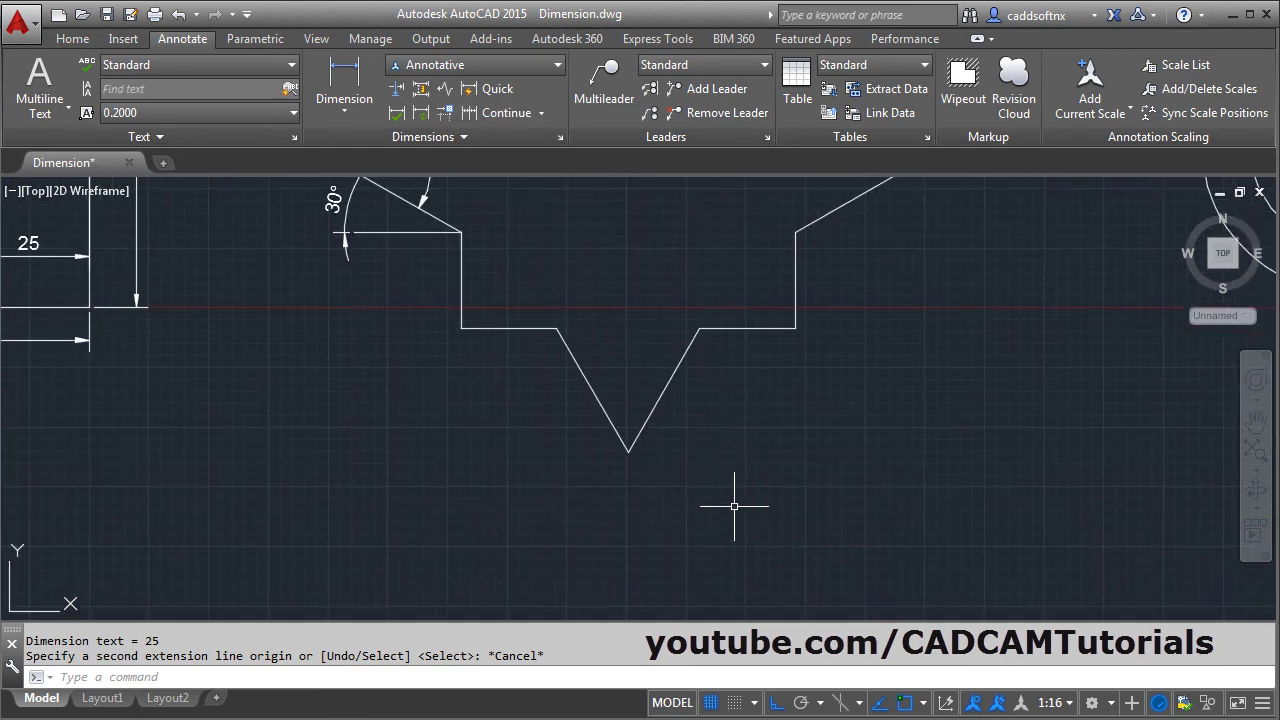
scroll(663, 470, down, 2)
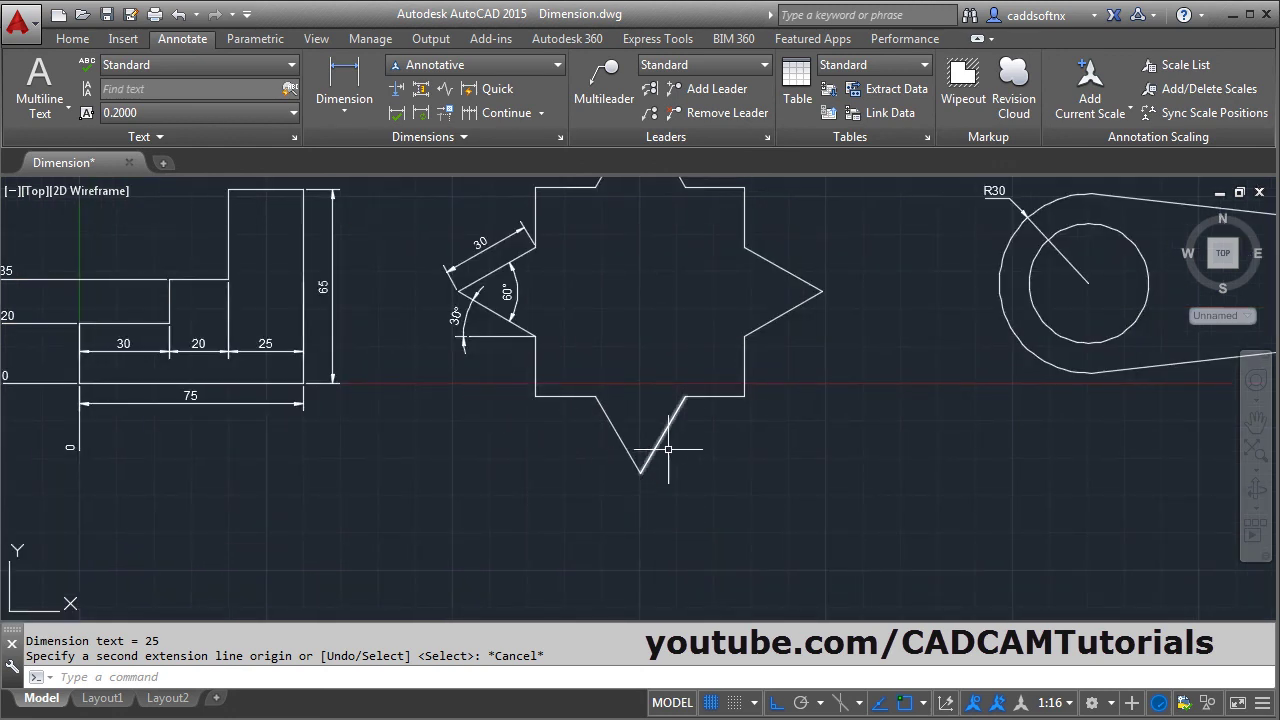
click(352, 110)
click(361, 156)
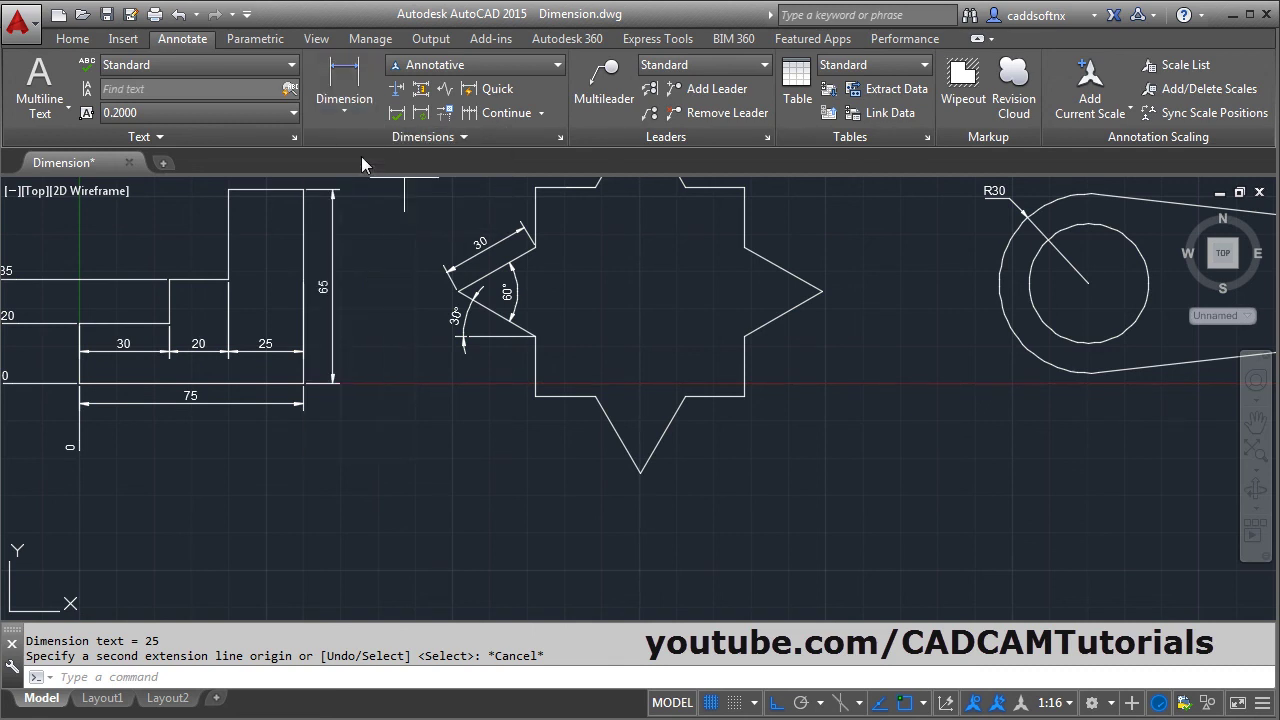
scroll(585, 430, up, 2)
click(502, 384)
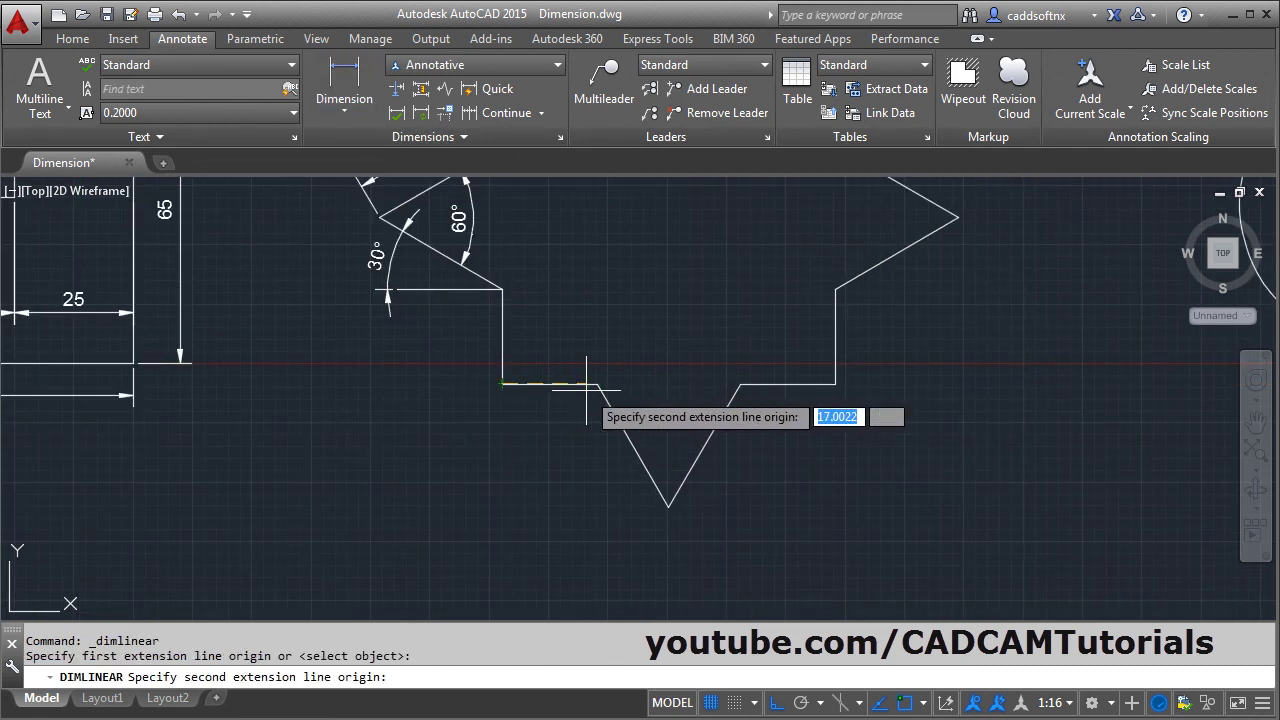
click(597, 384)
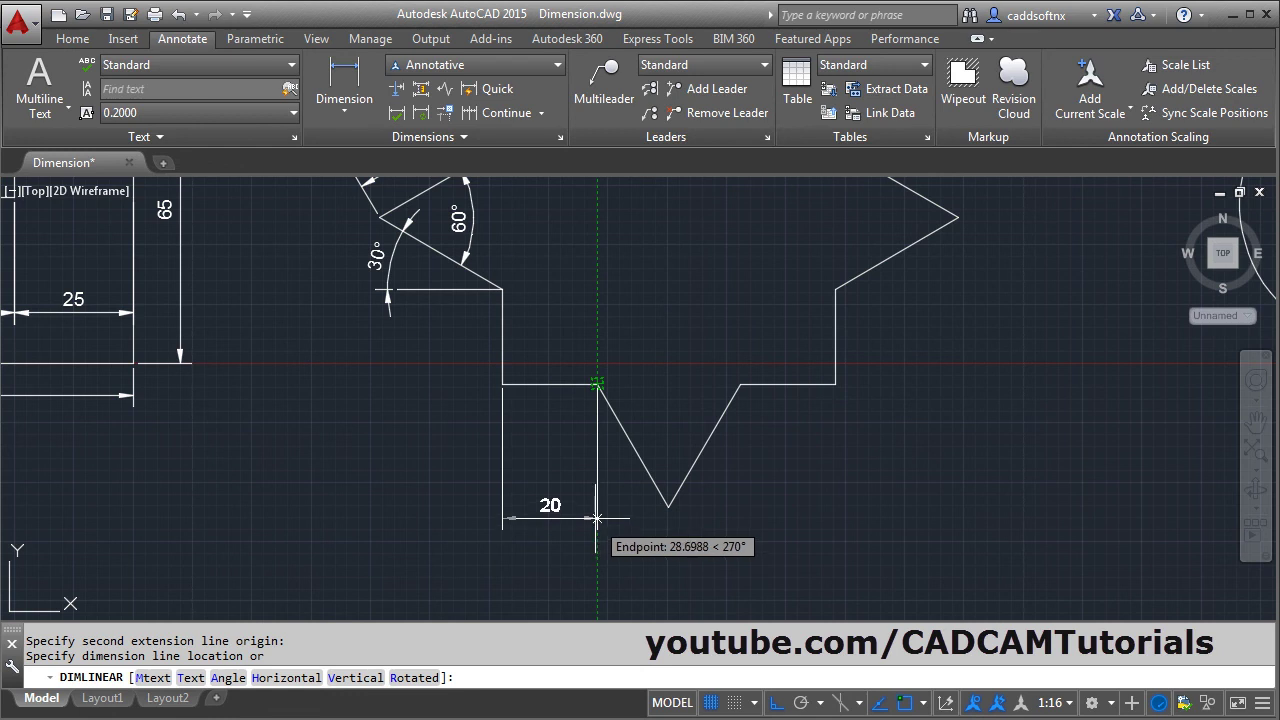
click(599, 516)
Add baseline dimensions 35 and 50 from the same left edge, at the V's bottom and right top
click(541, 113)
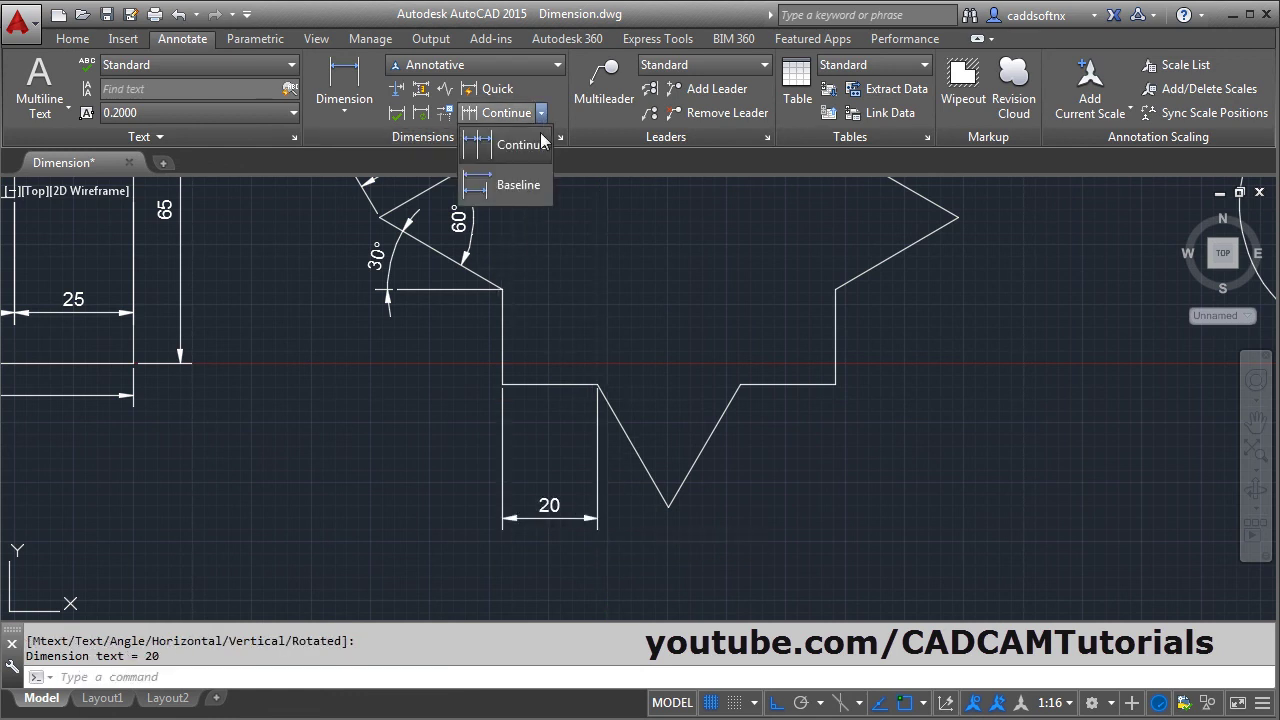
click(510, 186)
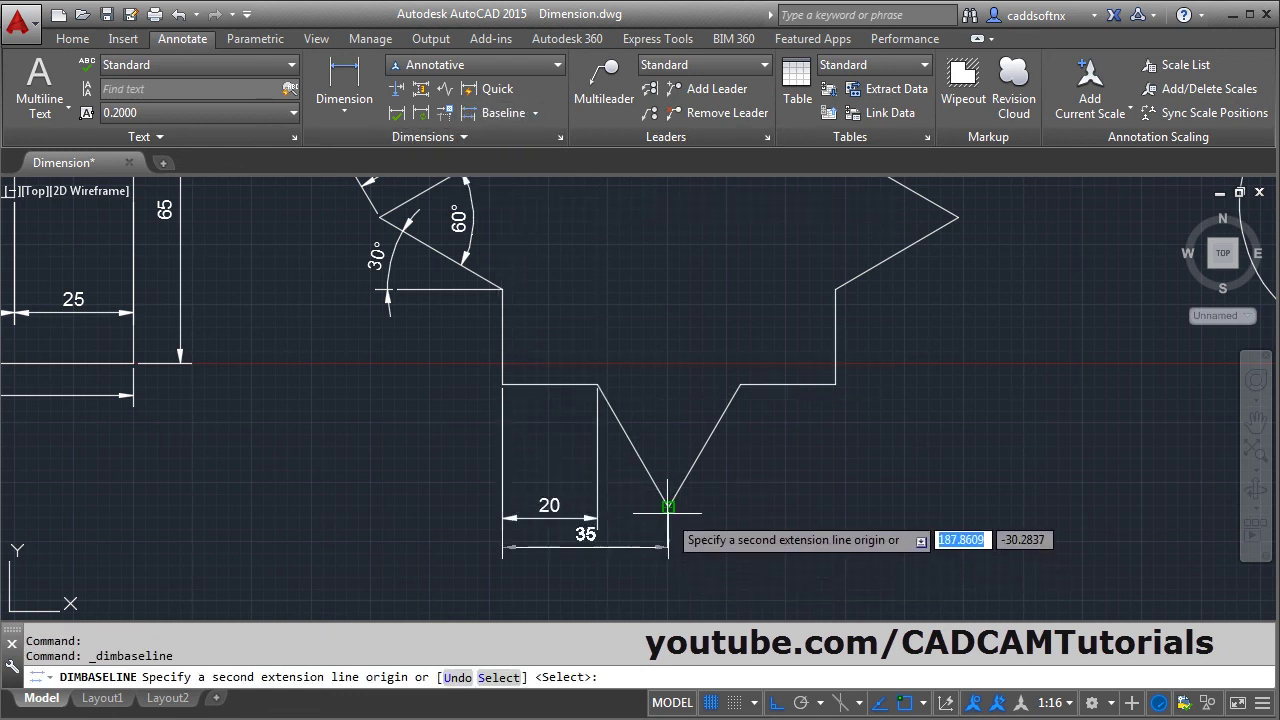
click(668, 508)
click(740, 385)
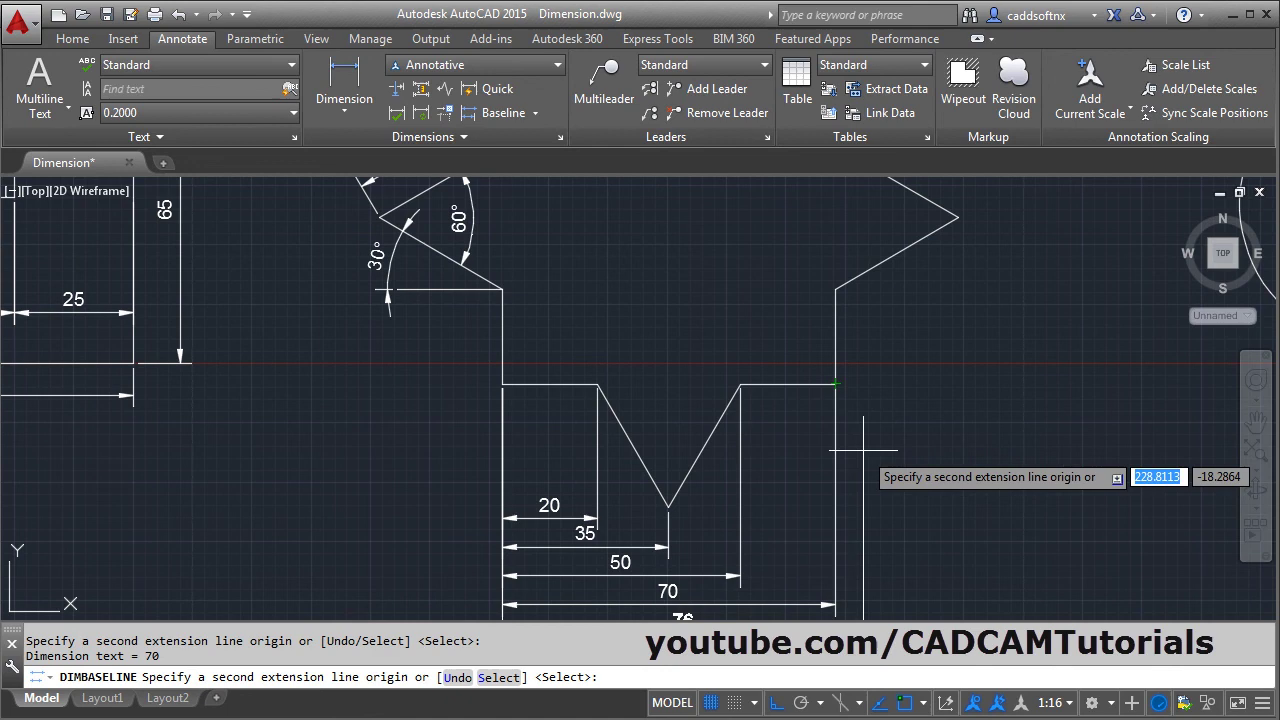
key(Escape)
scroll(859, 477, down, 1)
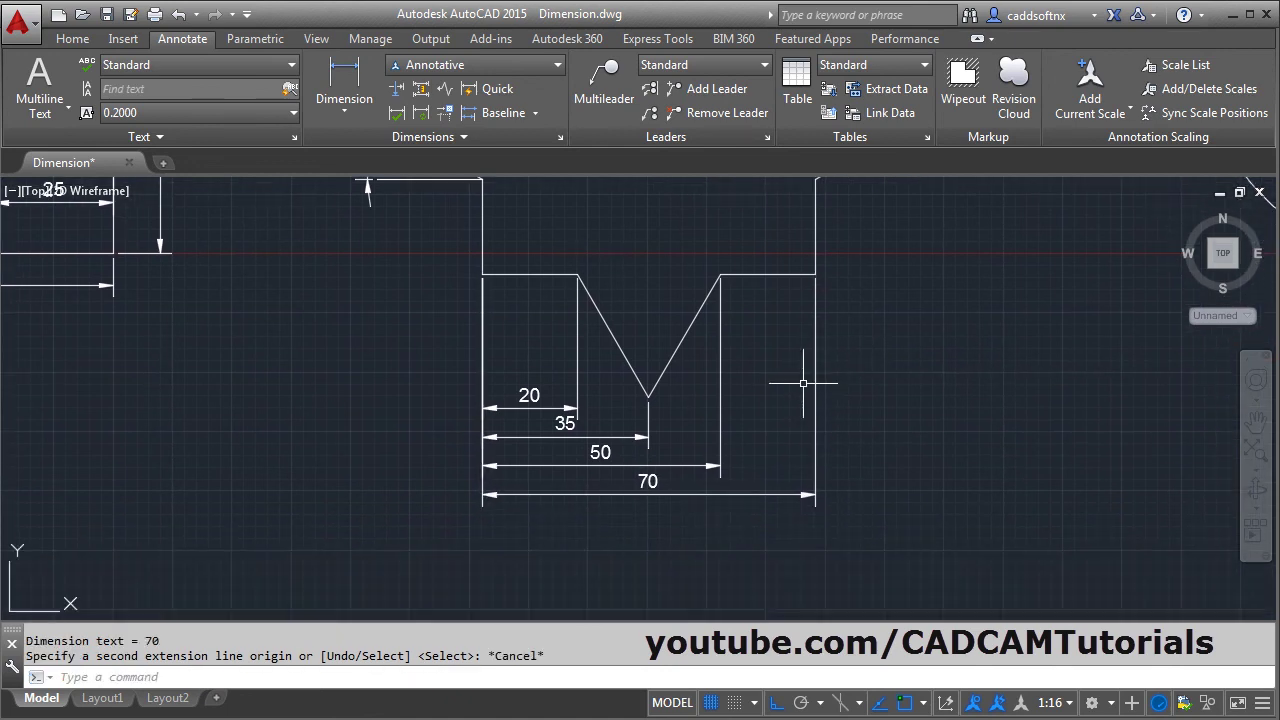
scroll(809, 380, up, 1)
Place a perpendicularity tolerance frame with ⌀0.02, least material condition, datums A and B
click(462, 138)
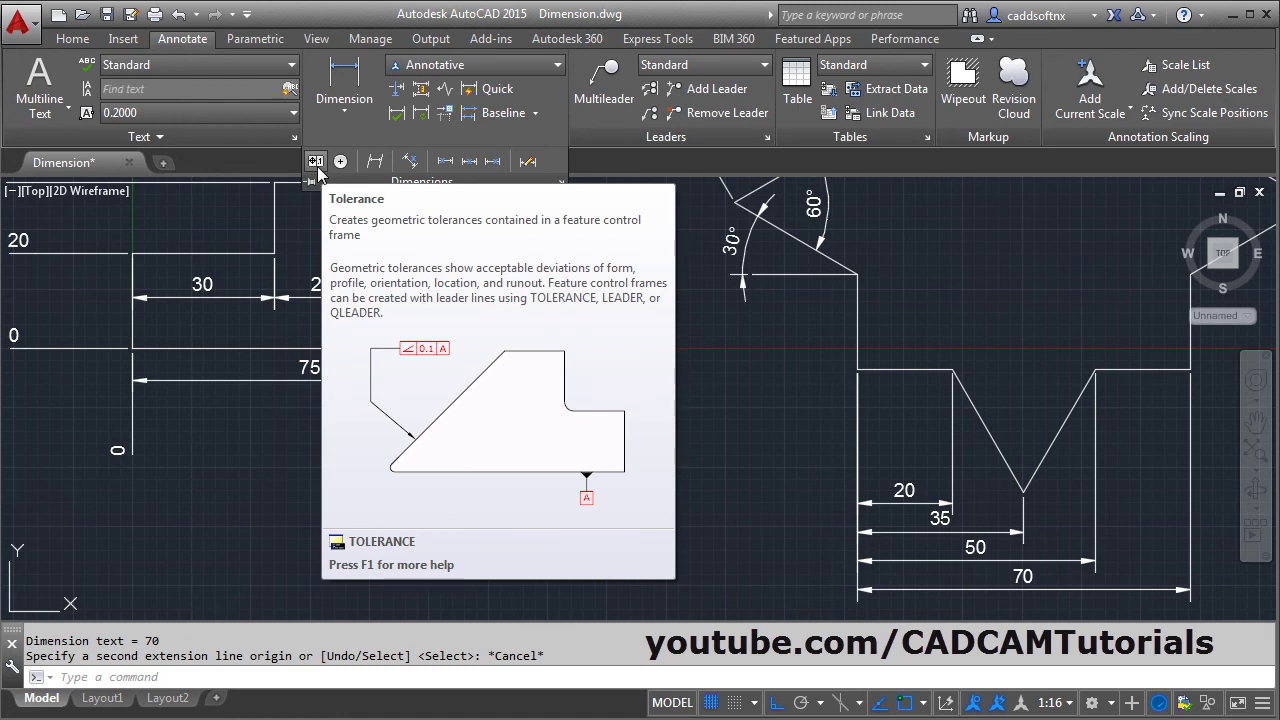
click(317, 166)
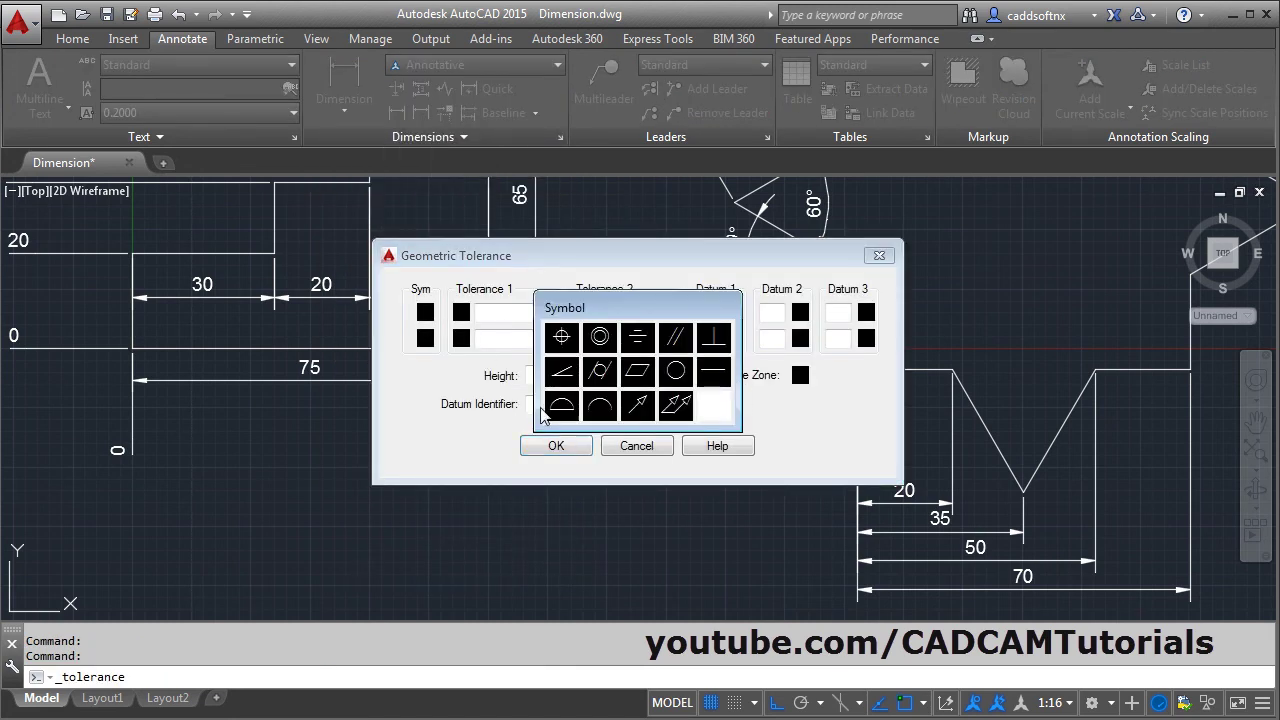
click(714, 339)
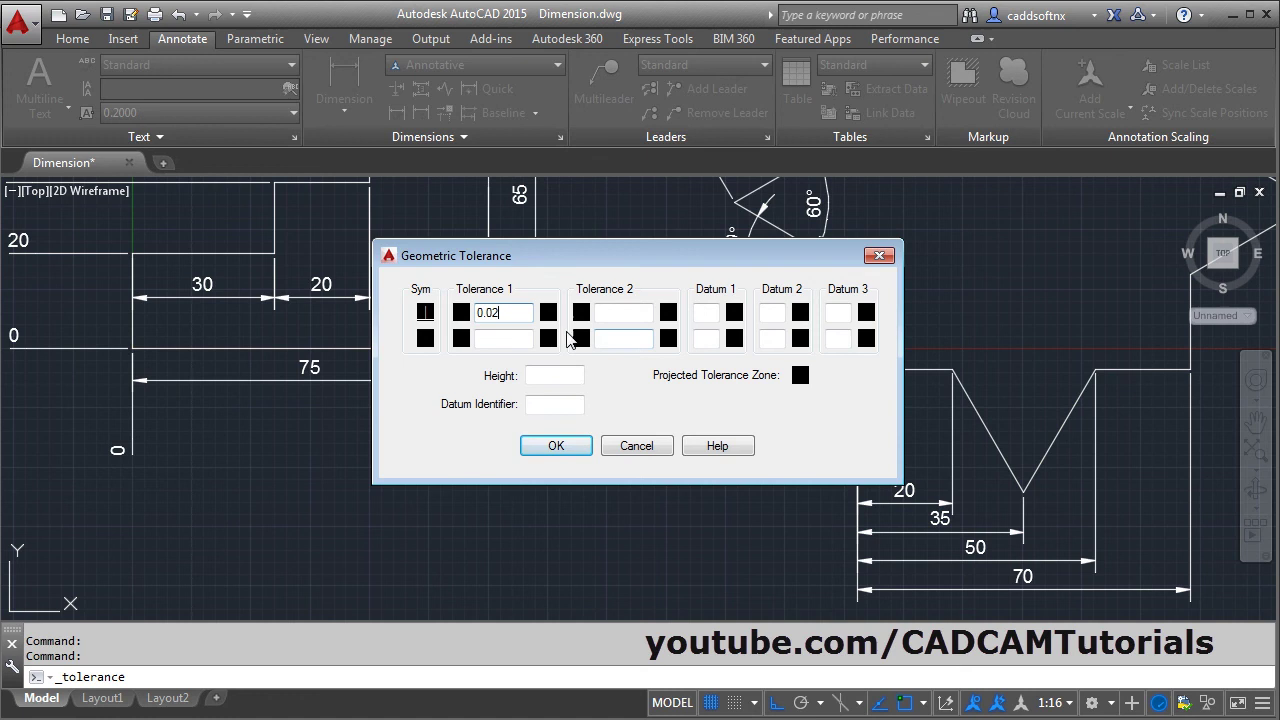
click(548, 313)
click(618, 365)
text(B)
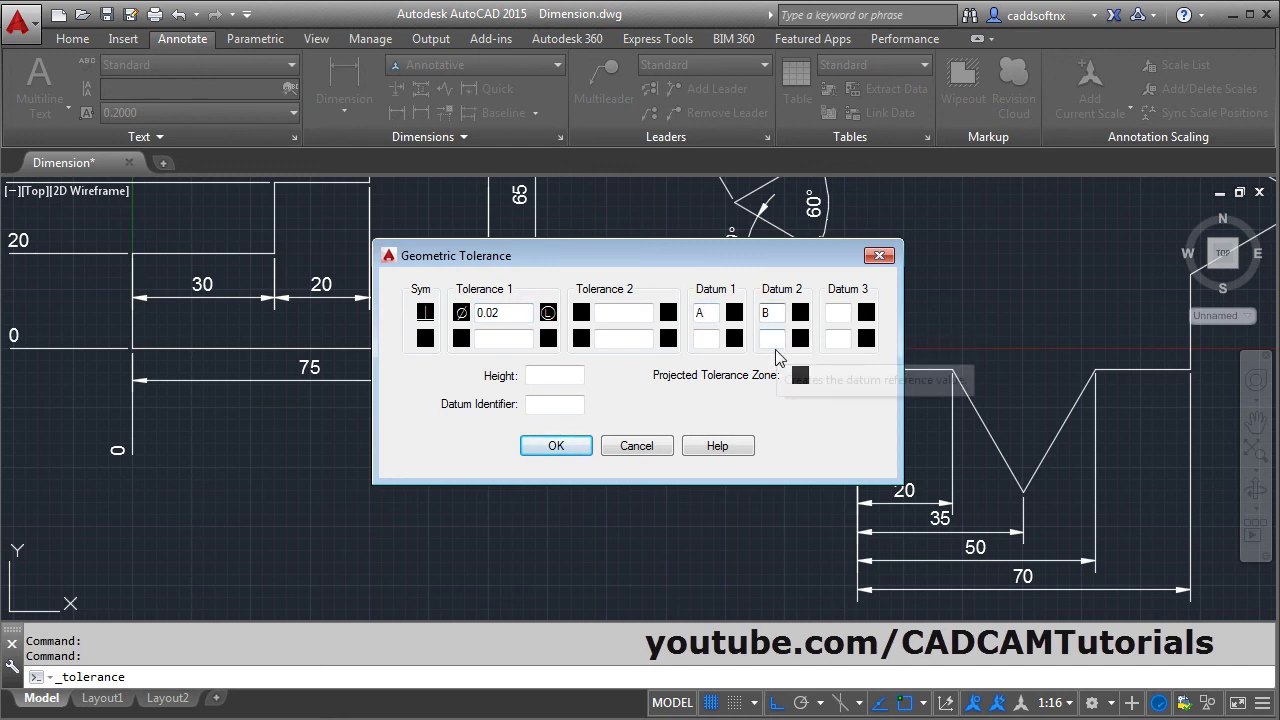
click(556, 446)
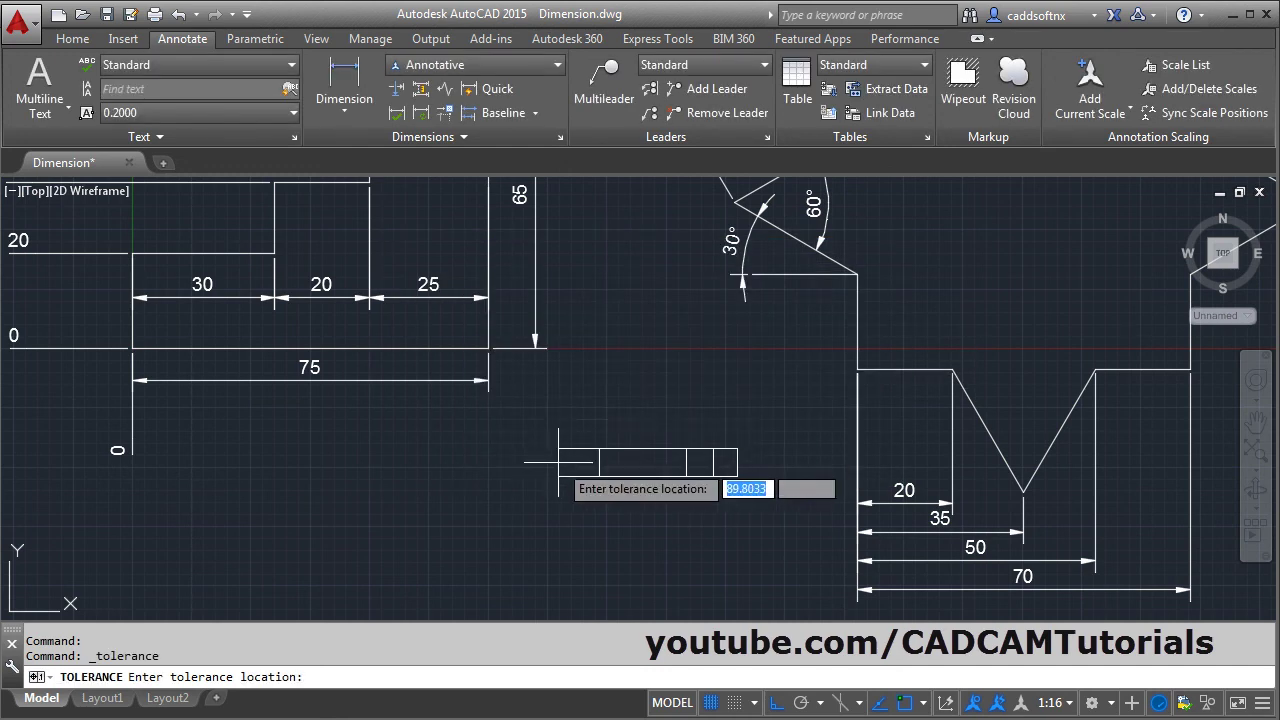
scroll(575, 447, down, 3)
mouse_move(643, 455)
middle_down()
mouse_move(601, 439)
mouse_move(449, 443)
mouse_move(214, 486)
mouse_move(100, 490)
middle_up()
scroll(629, 344, up, 3)
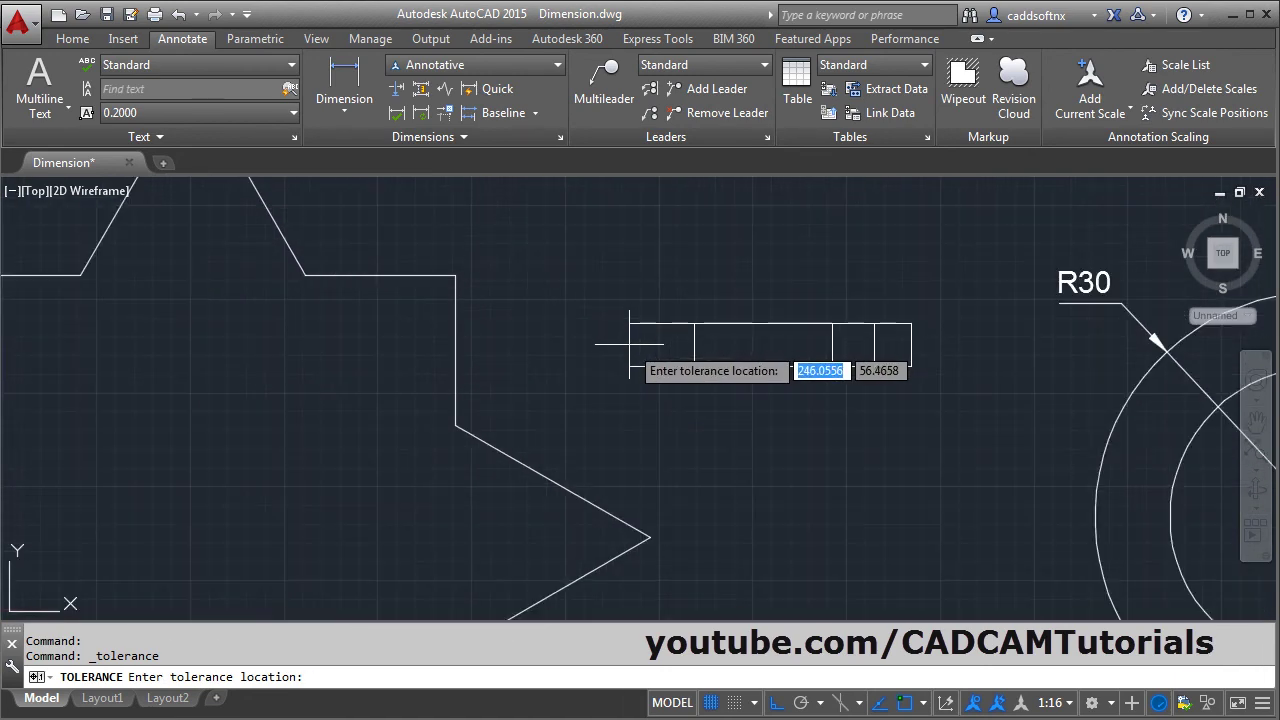
click(550, 354)
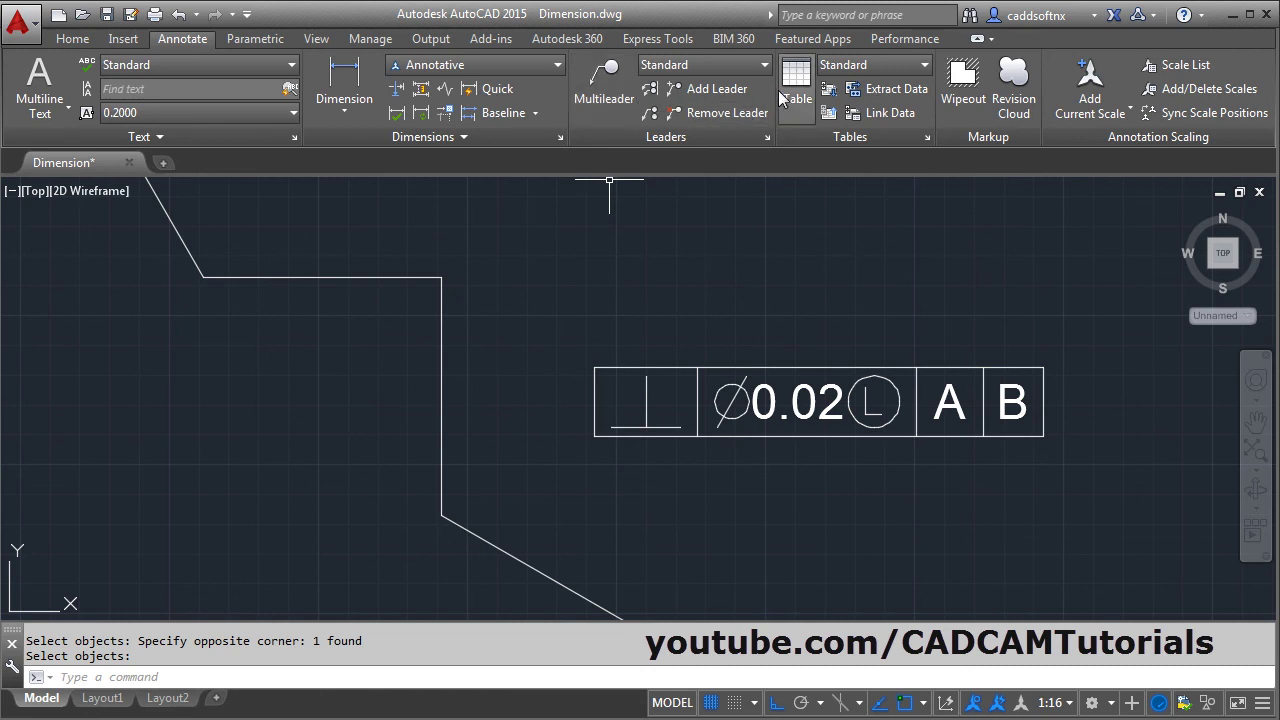
With the Annotative leader style, draw a textless leader from the vertical edge to the frame
click(757, 63)
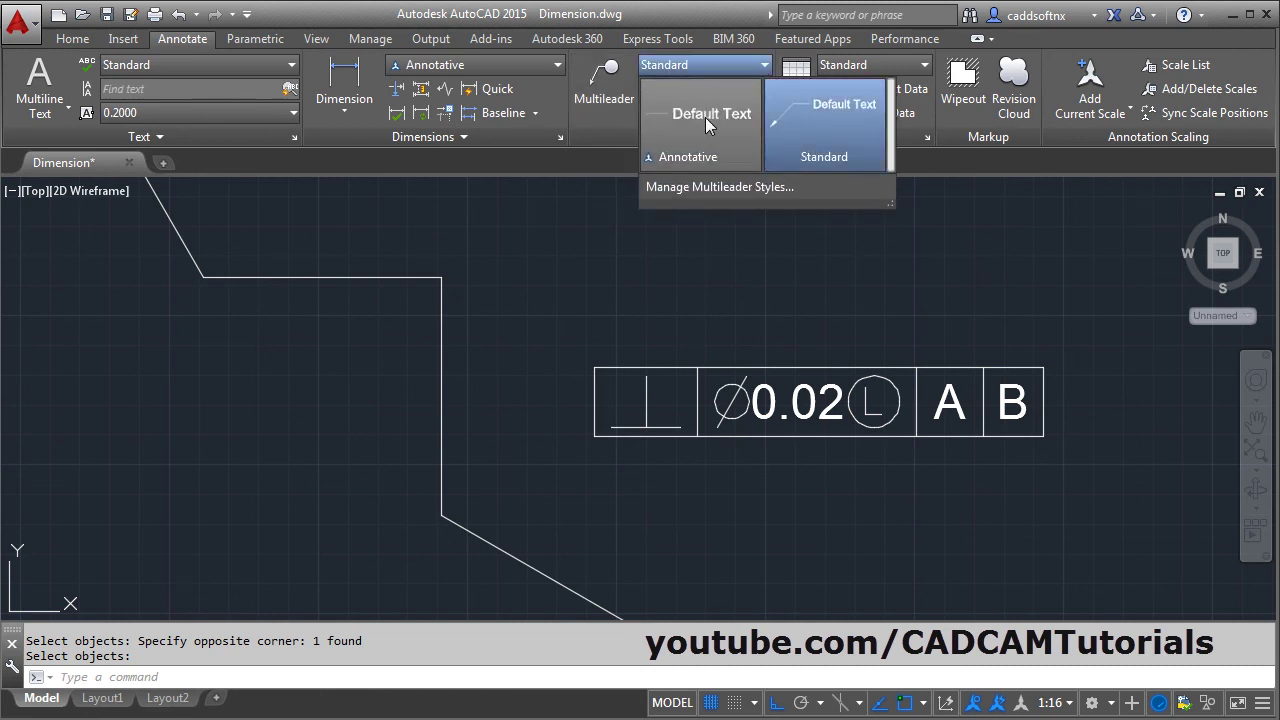
click(698, 155)
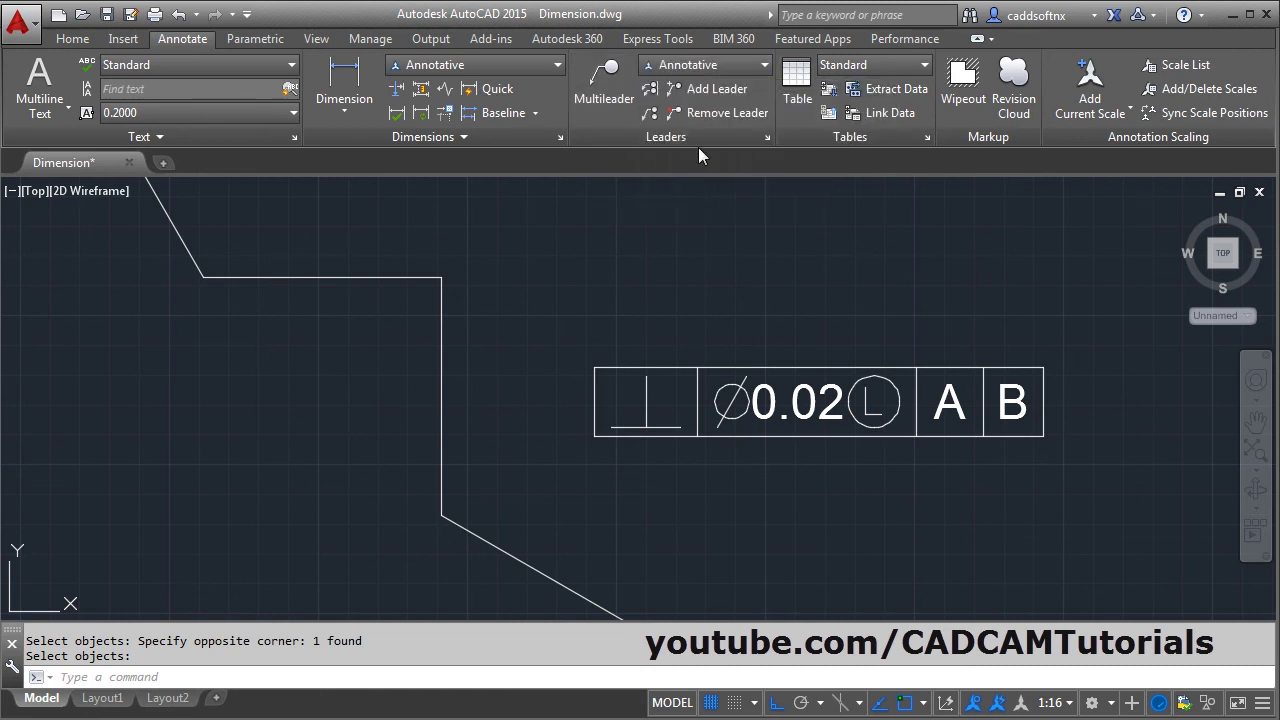
click(611, 98)
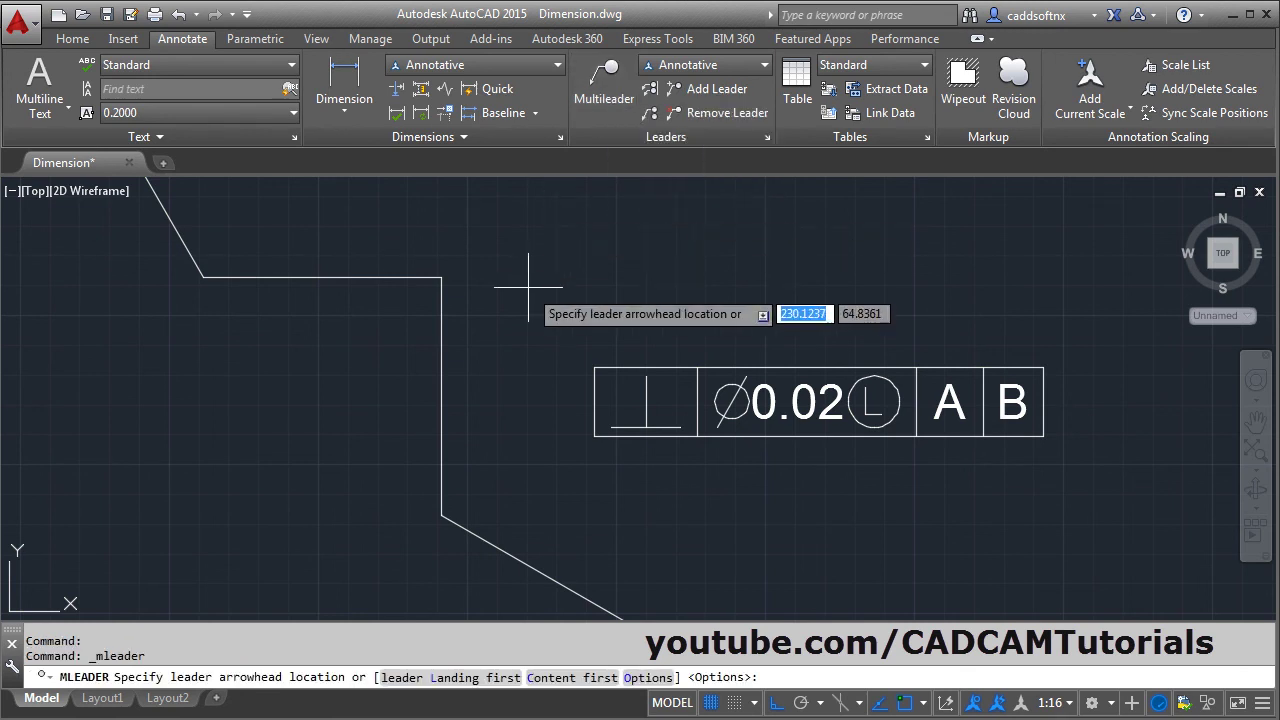
click(442, 398)
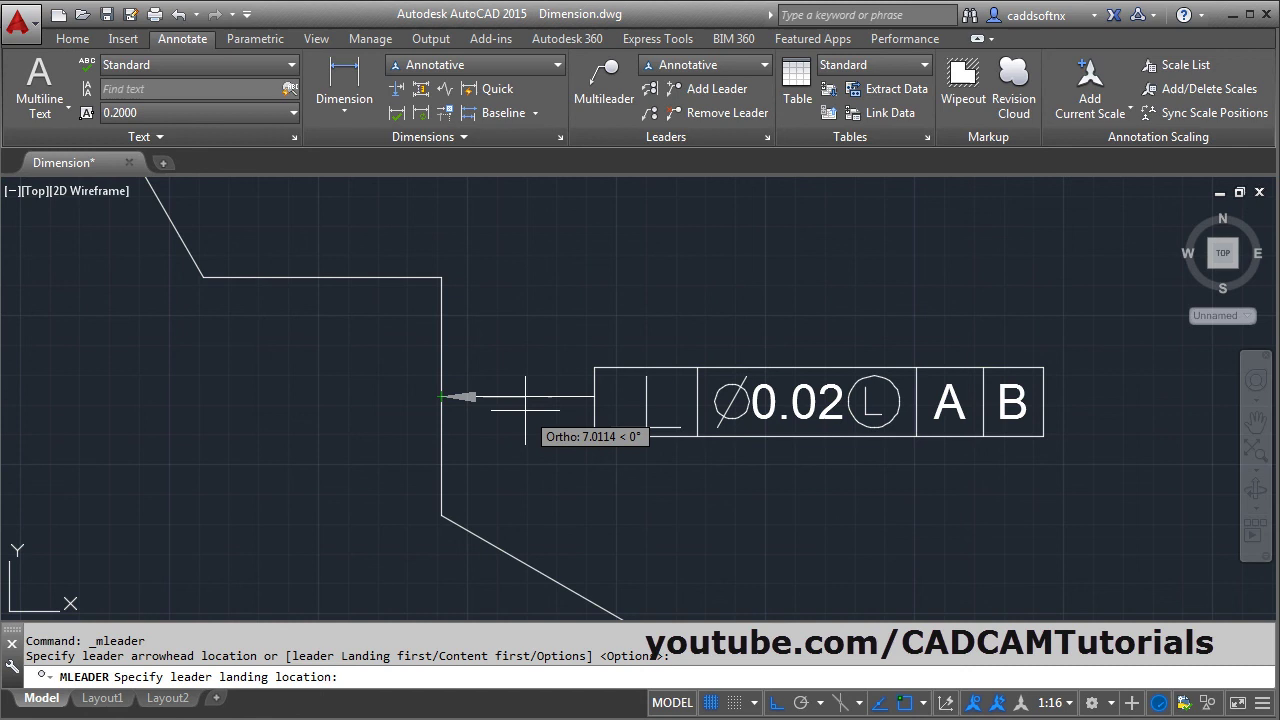
click(525, 408)
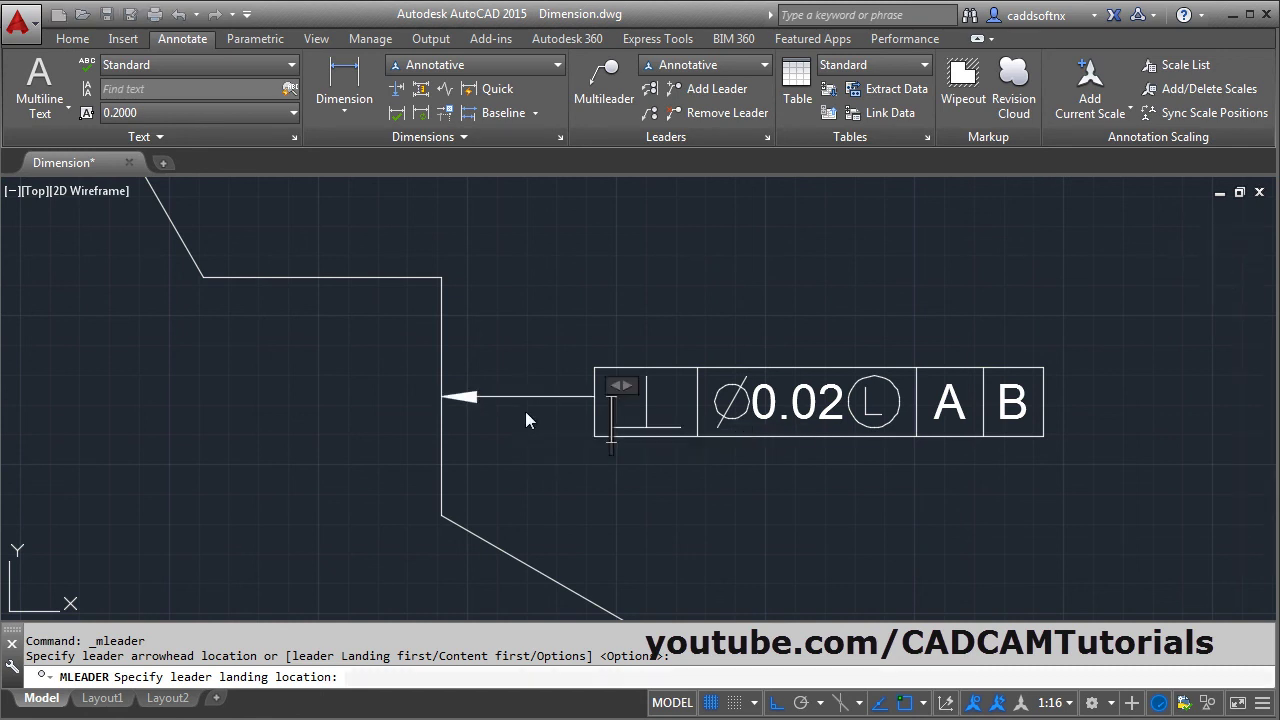
click(663, 479)
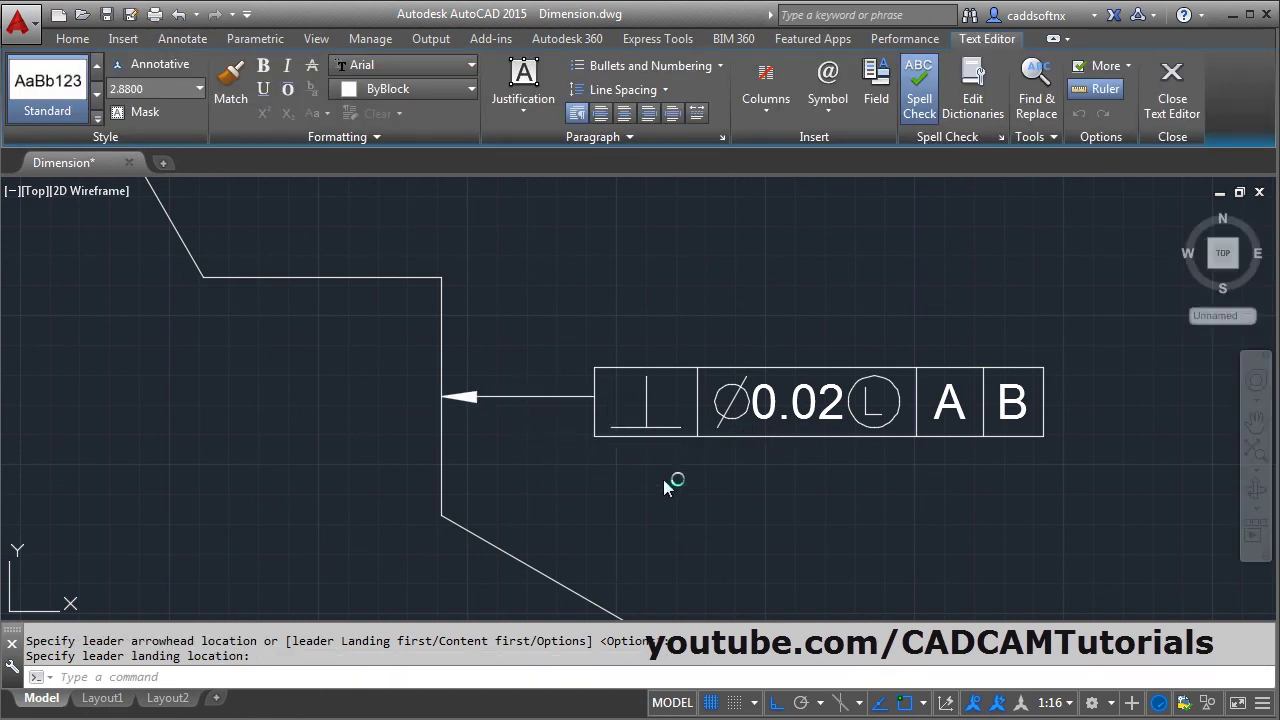
scroll(627, 374, up, 2)
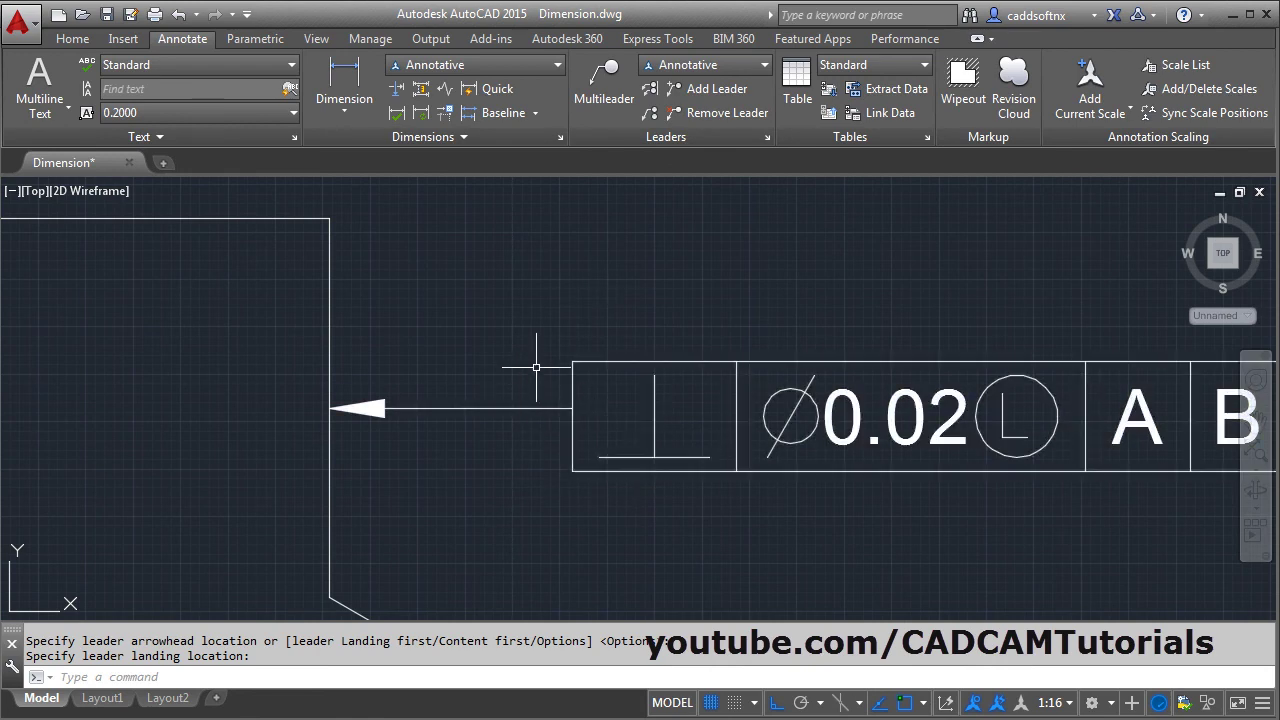
Move the tolerance frame so its left-edge midpoint sits on the leader's end
text(m)
key(Return)
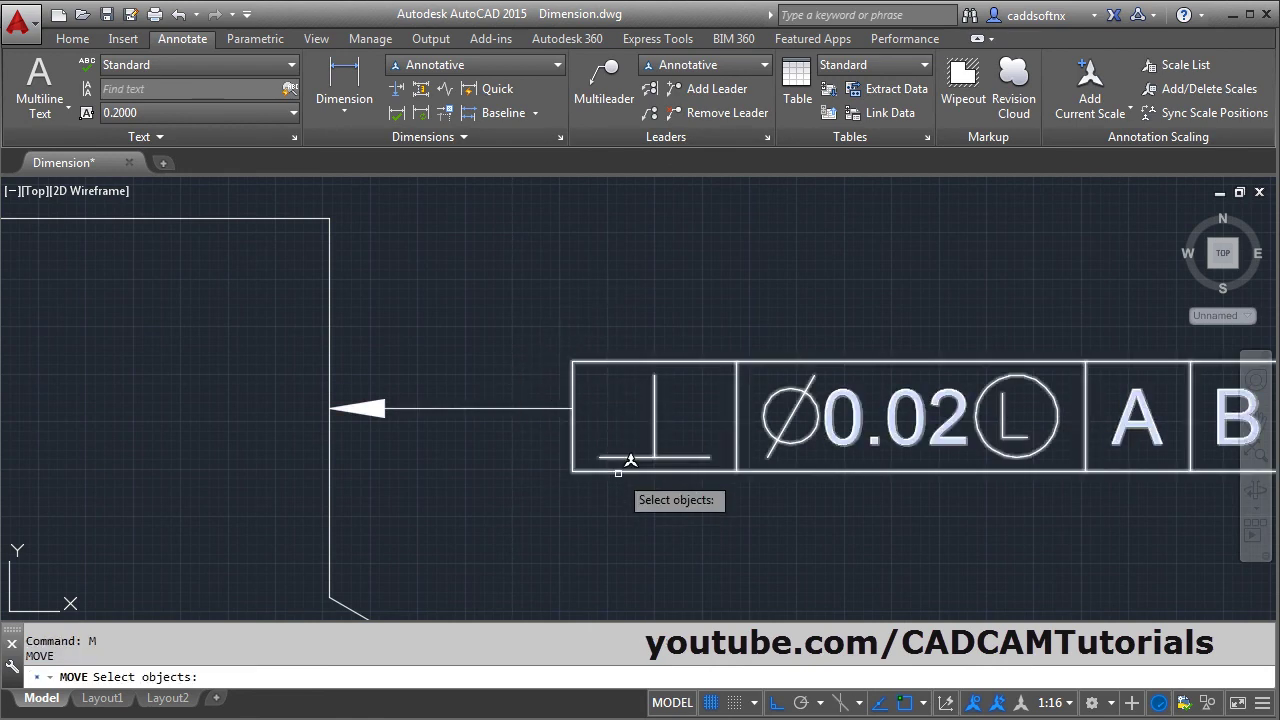
click(623, 456)
key(Return)
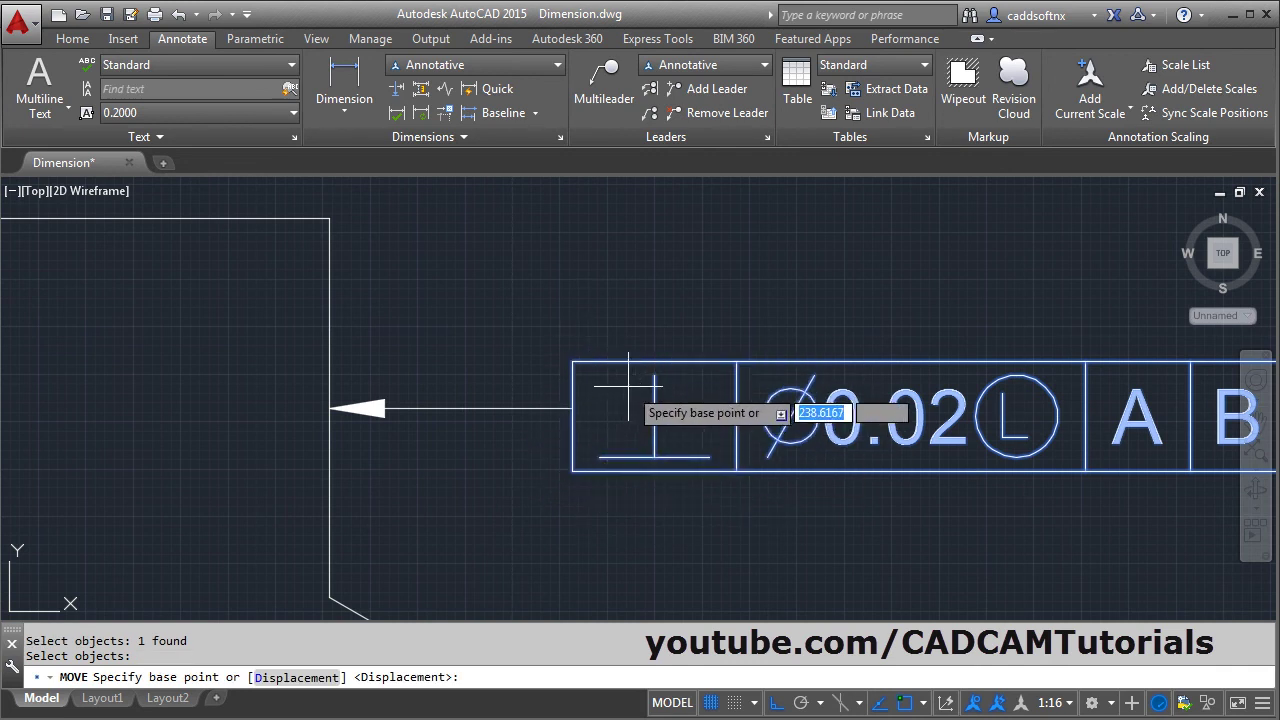
shift+right_click(590, 273)
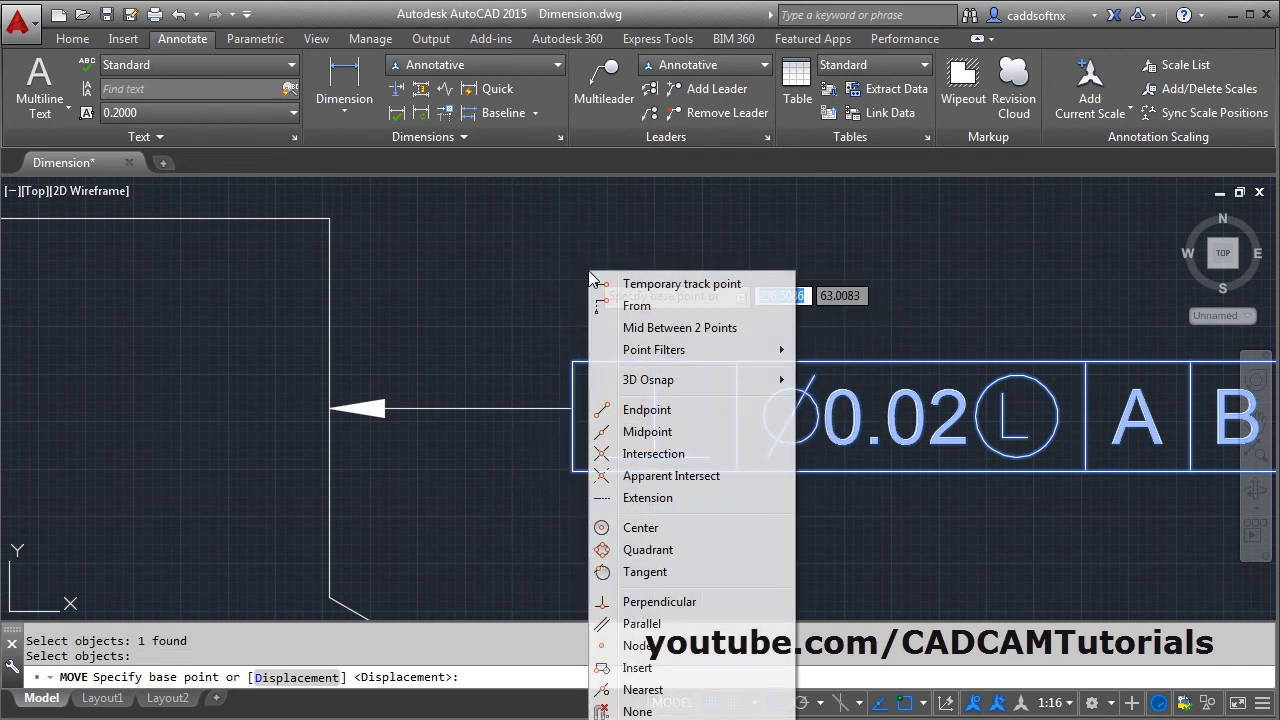
click(667, 328)
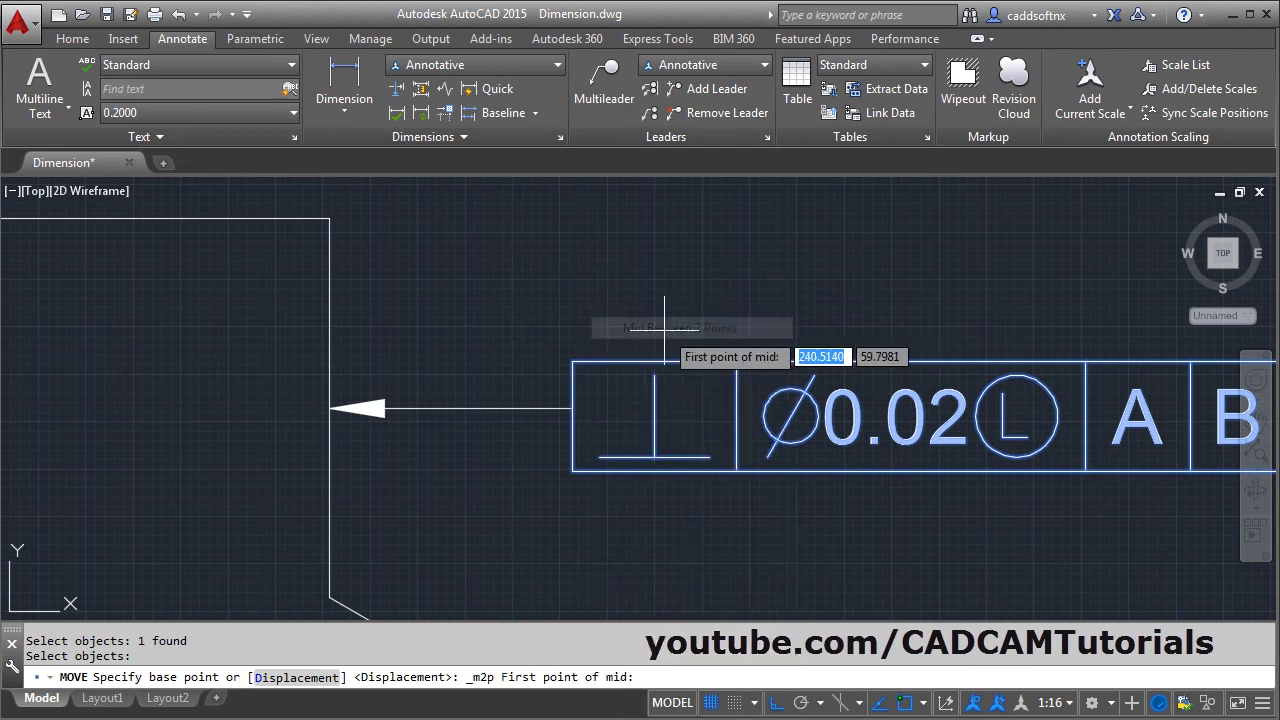
click(572, 362)
click(572, 470)
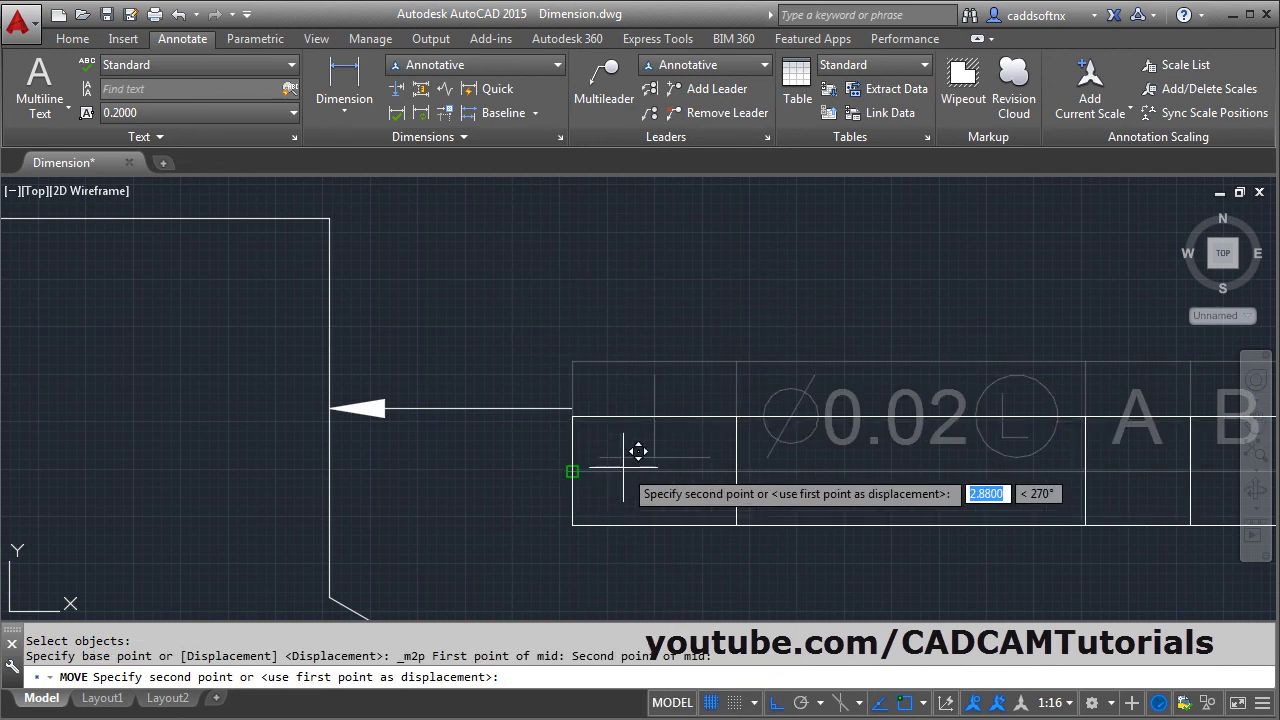
click(569, 408)
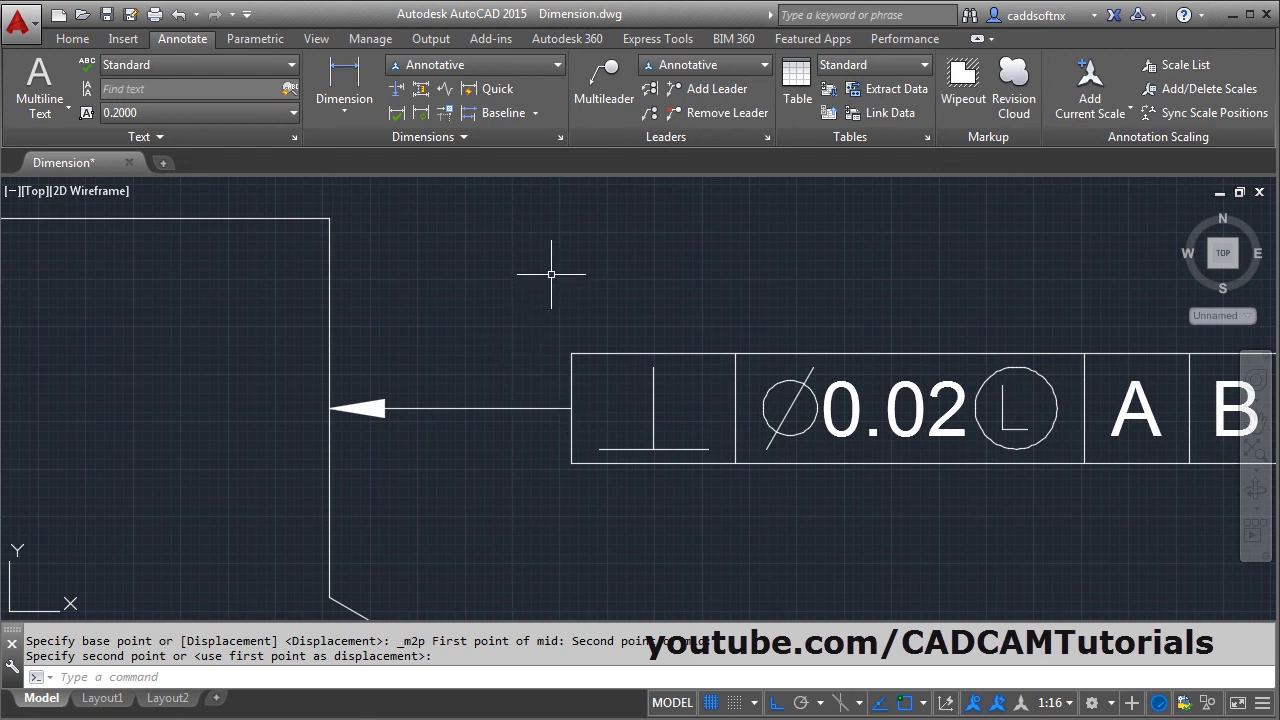
scroll(551, 273, down, 5)
mouse_move(651, 431)
middle_down()
mouse_move(714, 474)
mouse_move(698, 527)
middle_up()
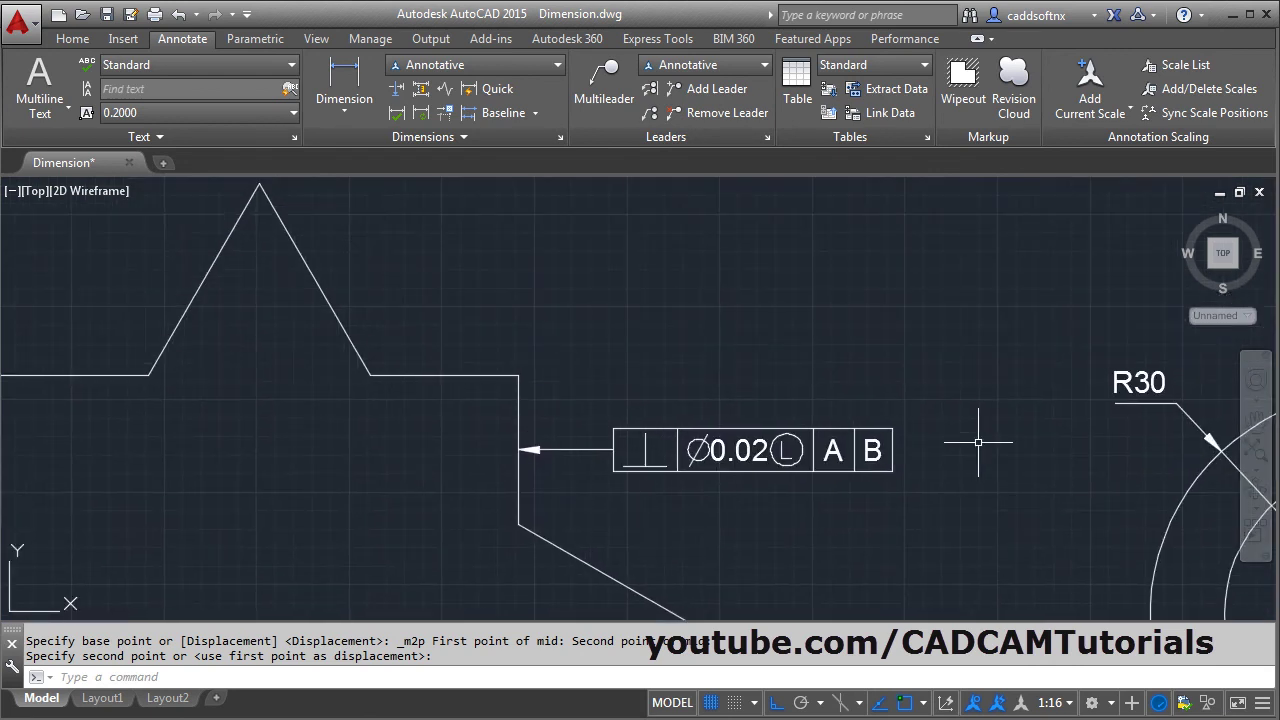
middle_drag(660, 504, 681, 529)
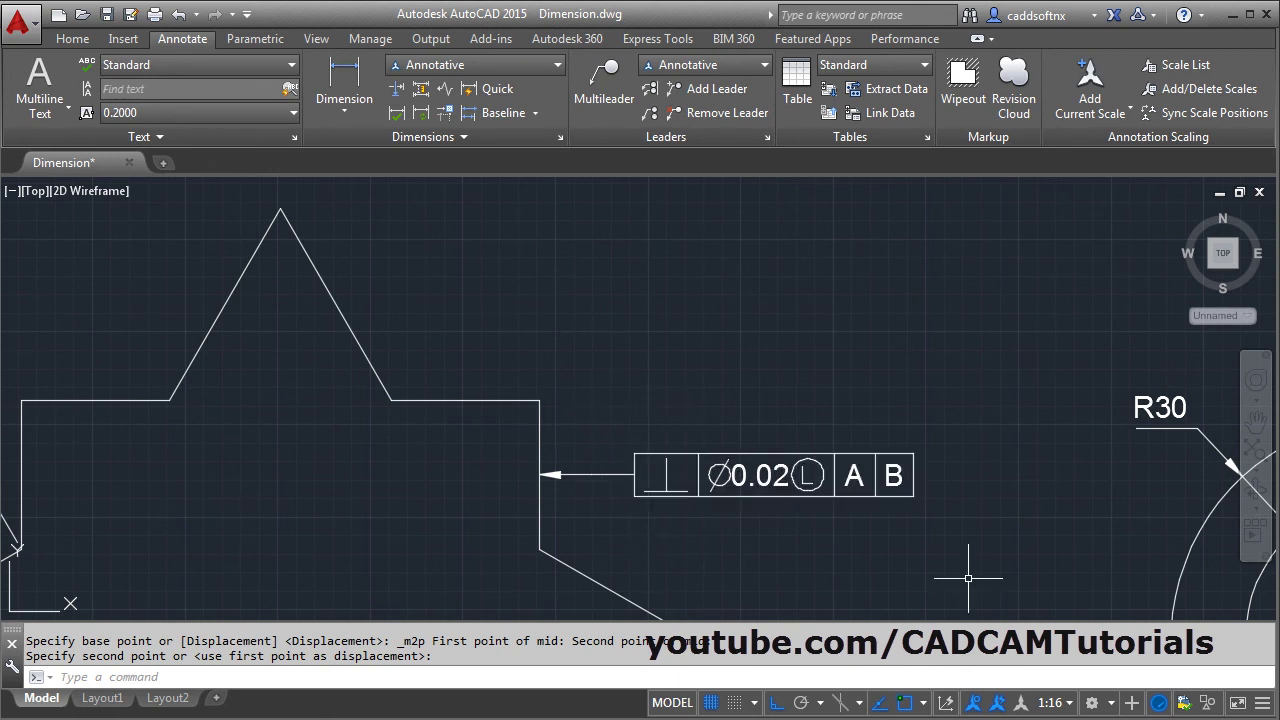
middle_drag(644, 406, 706, 455)
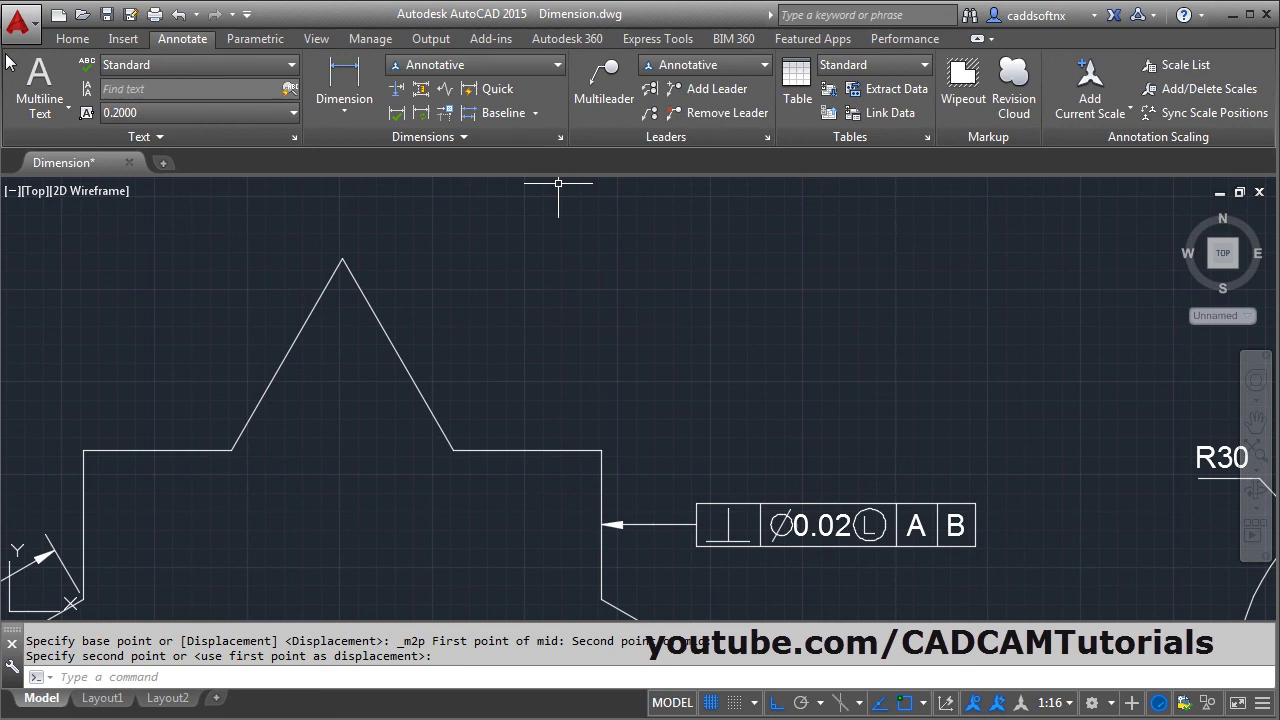
Draw a 3-sided polygon by edge on the profile's top edge
click(74, 36)
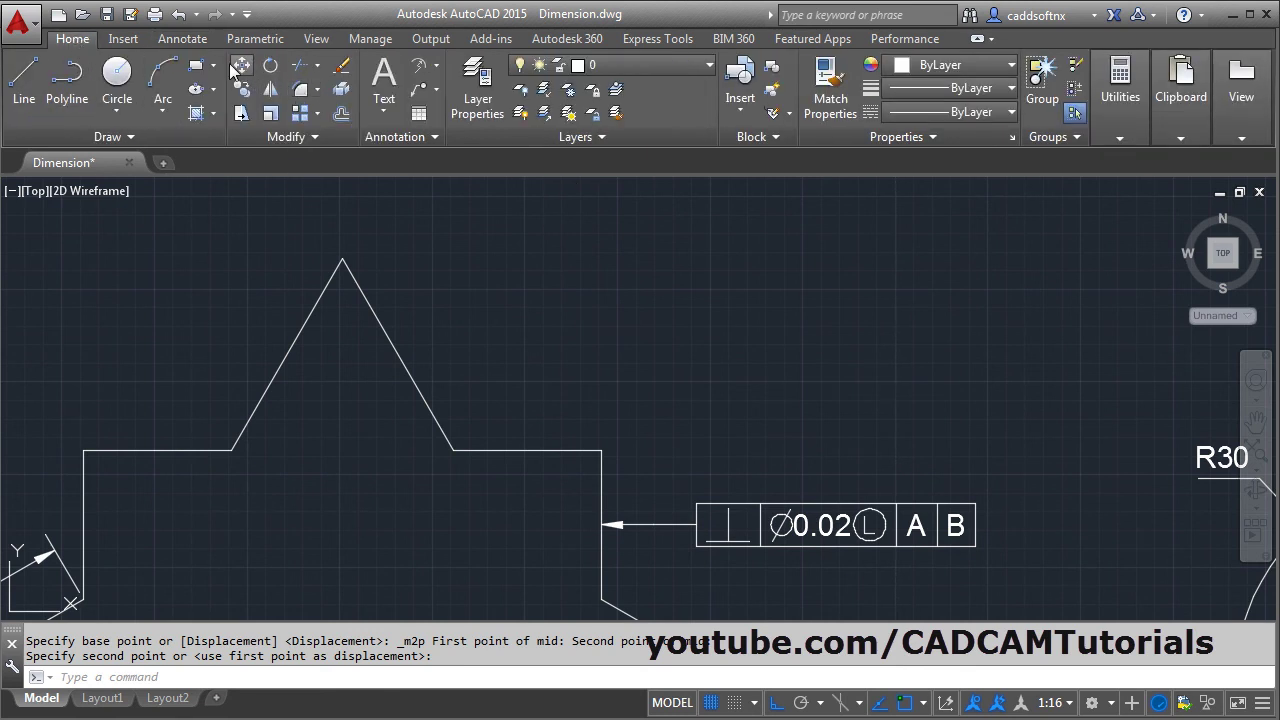
click(216, 66)
click(238, 136)
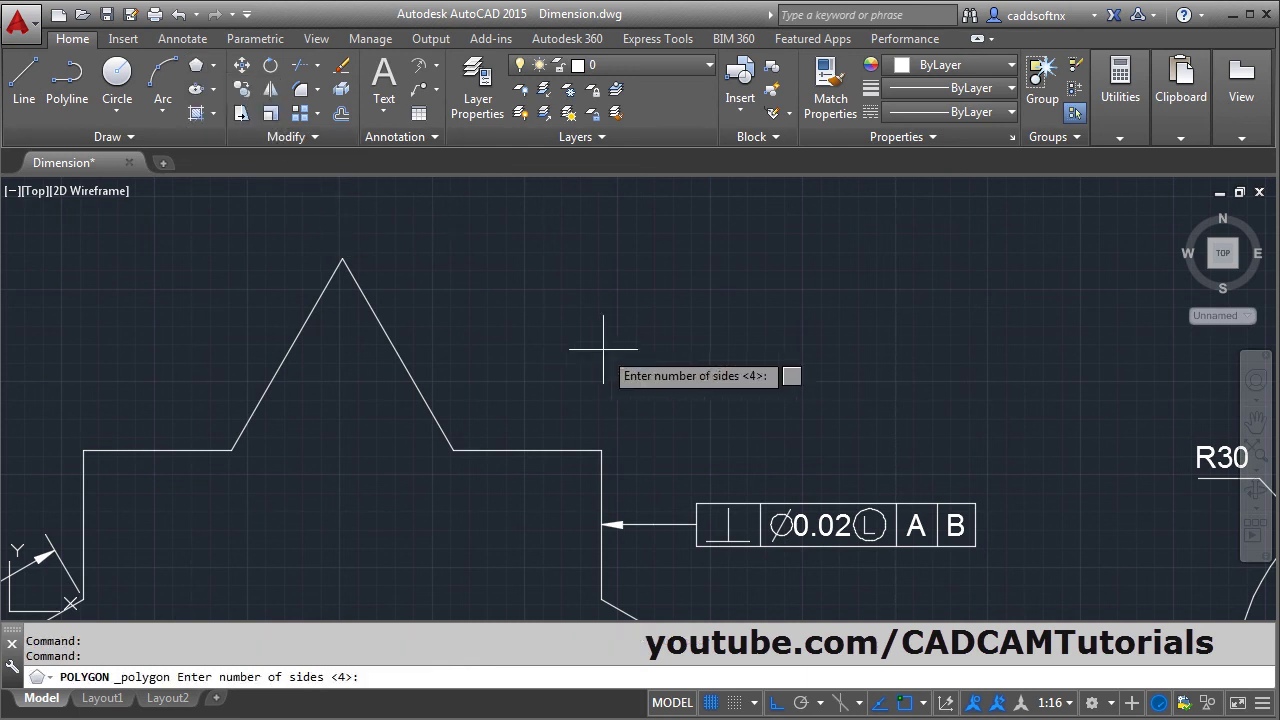
text(3)
key(Return)
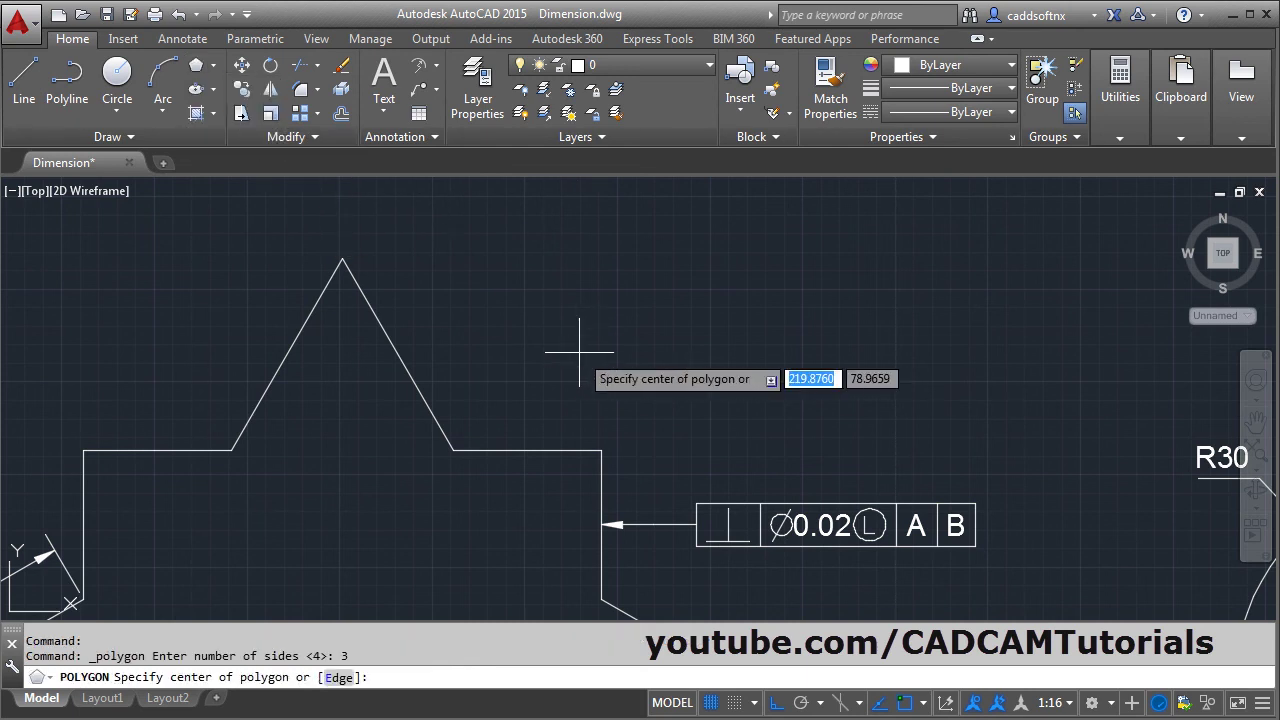
click(339, 677)
scroll(514, 470, up, 2)
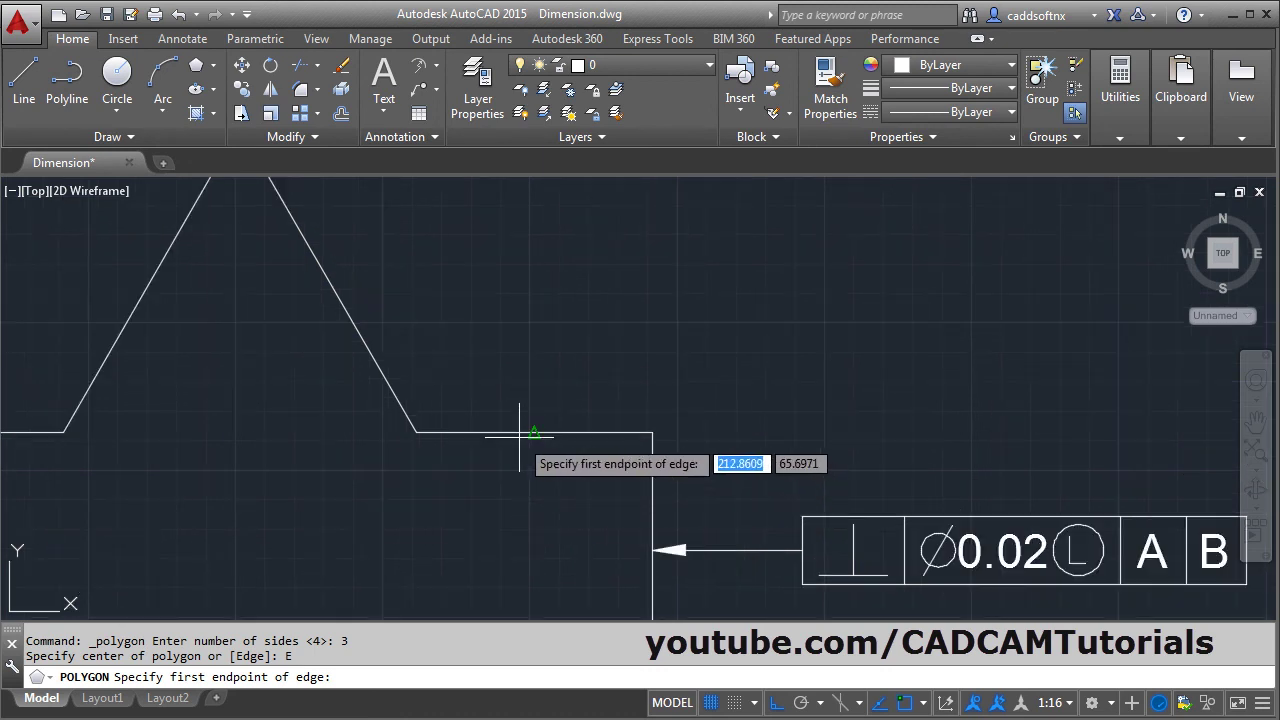
click(534, 432)
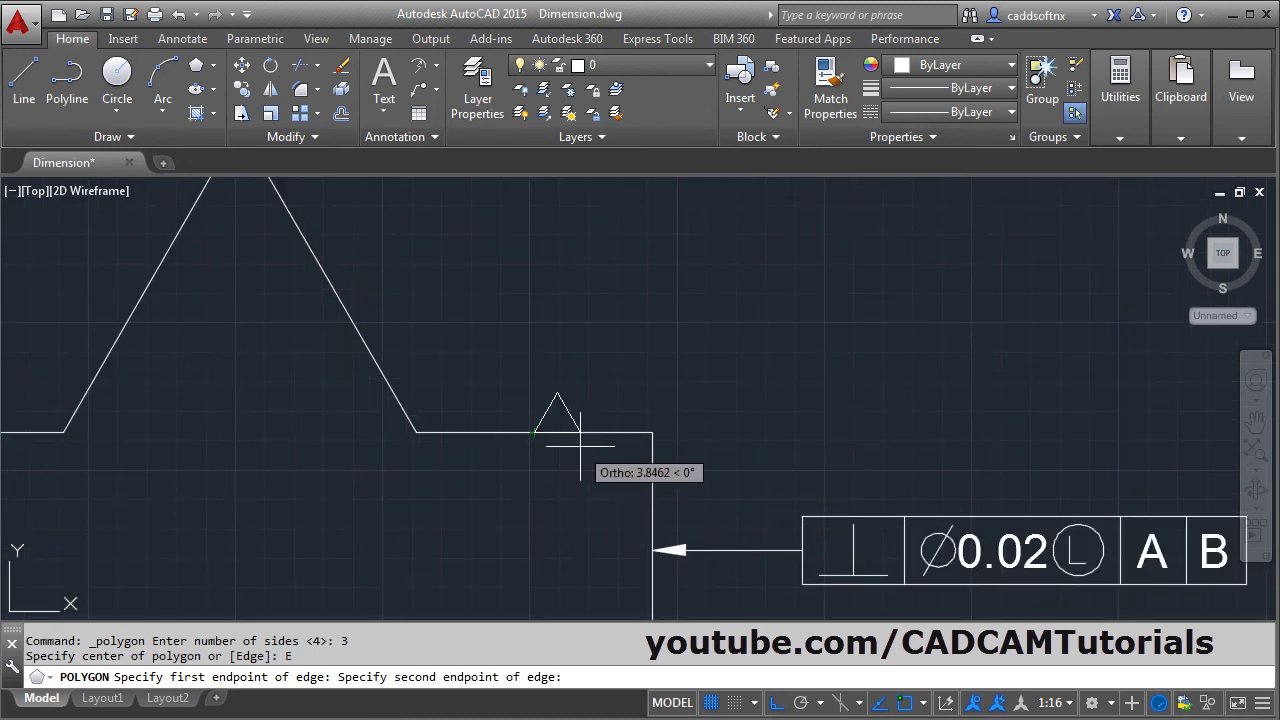
click(582, 432)
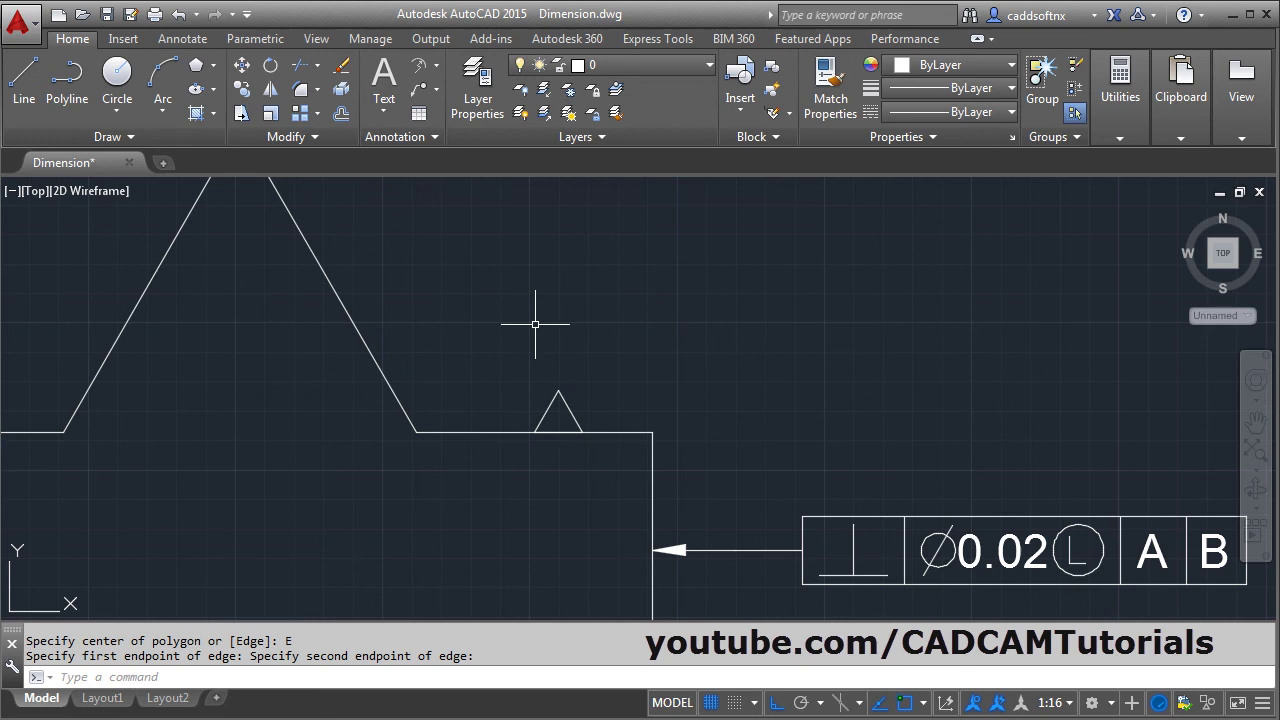
Fill the small triangle with a Solid hatch
click(197, 115)
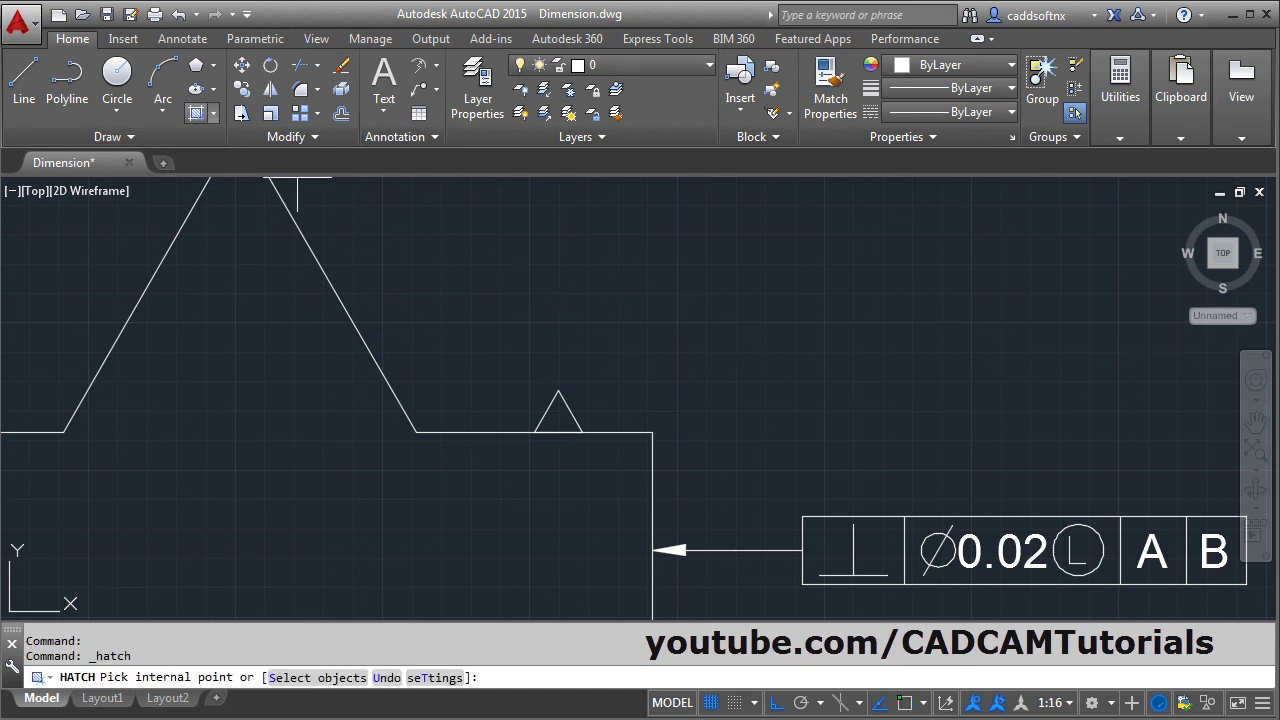
click(190, 86)
click(556, 420)
click(1201, 85)
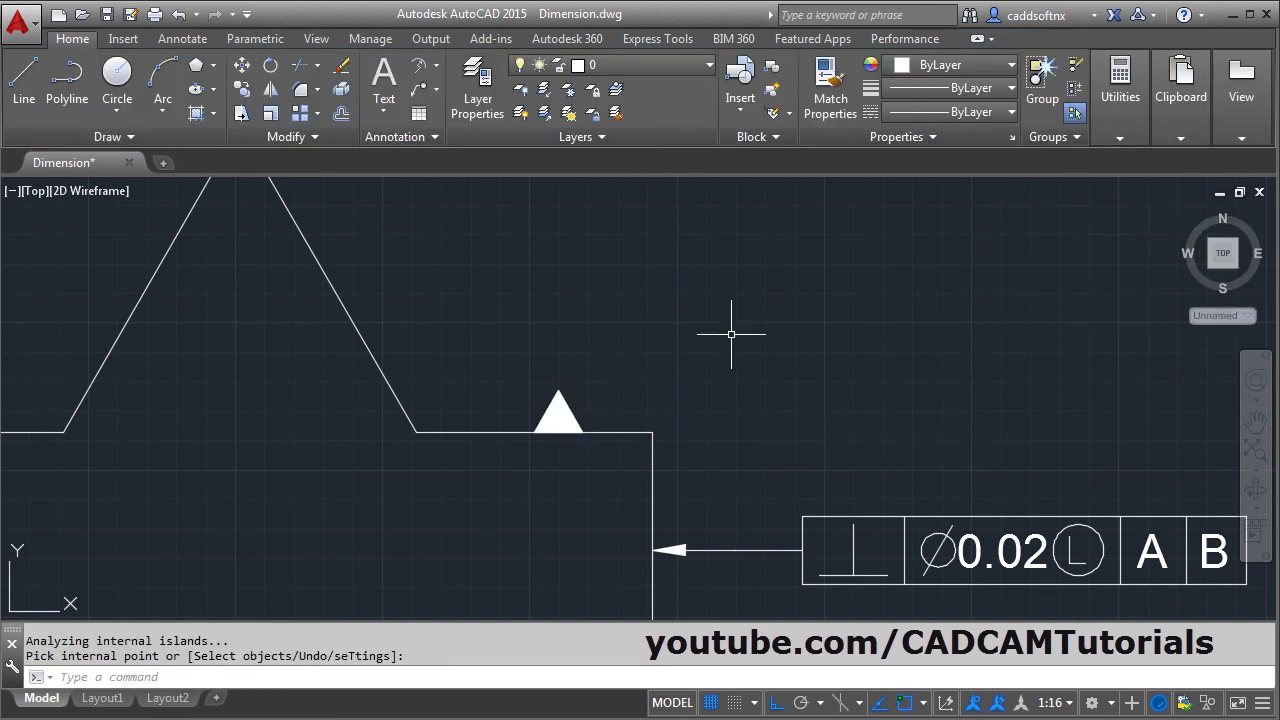
middle_drag(747, 312, 712, 375)
Draw a short vertical line rising from the triangle's apex
click(24, 80)
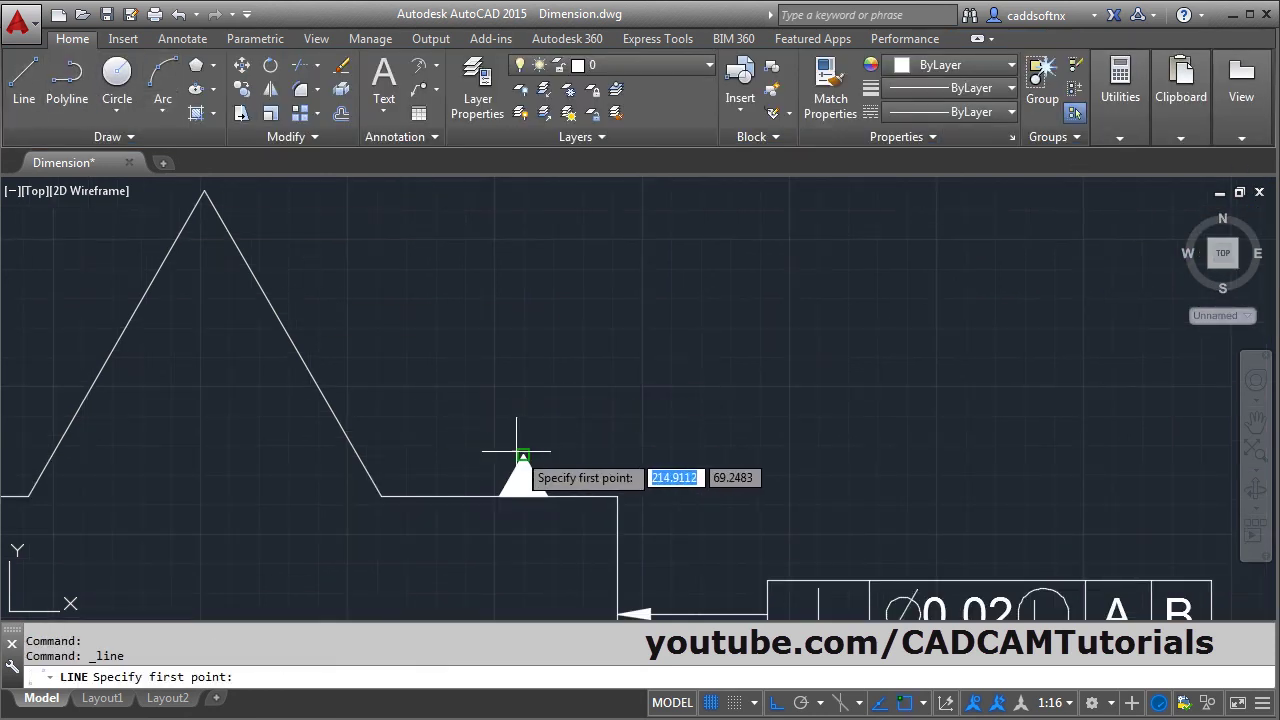
click(523, 458)
click(526, 386)
key(Escape)
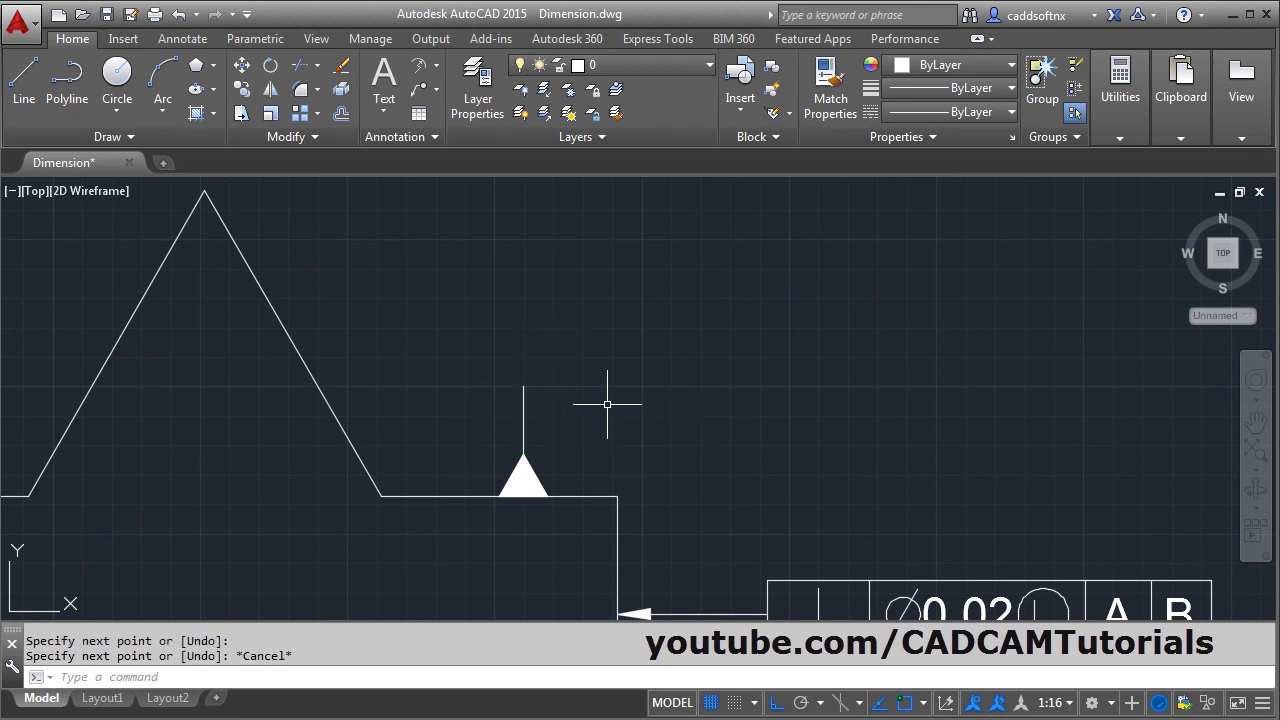
scroll(610, 400, down, 2)
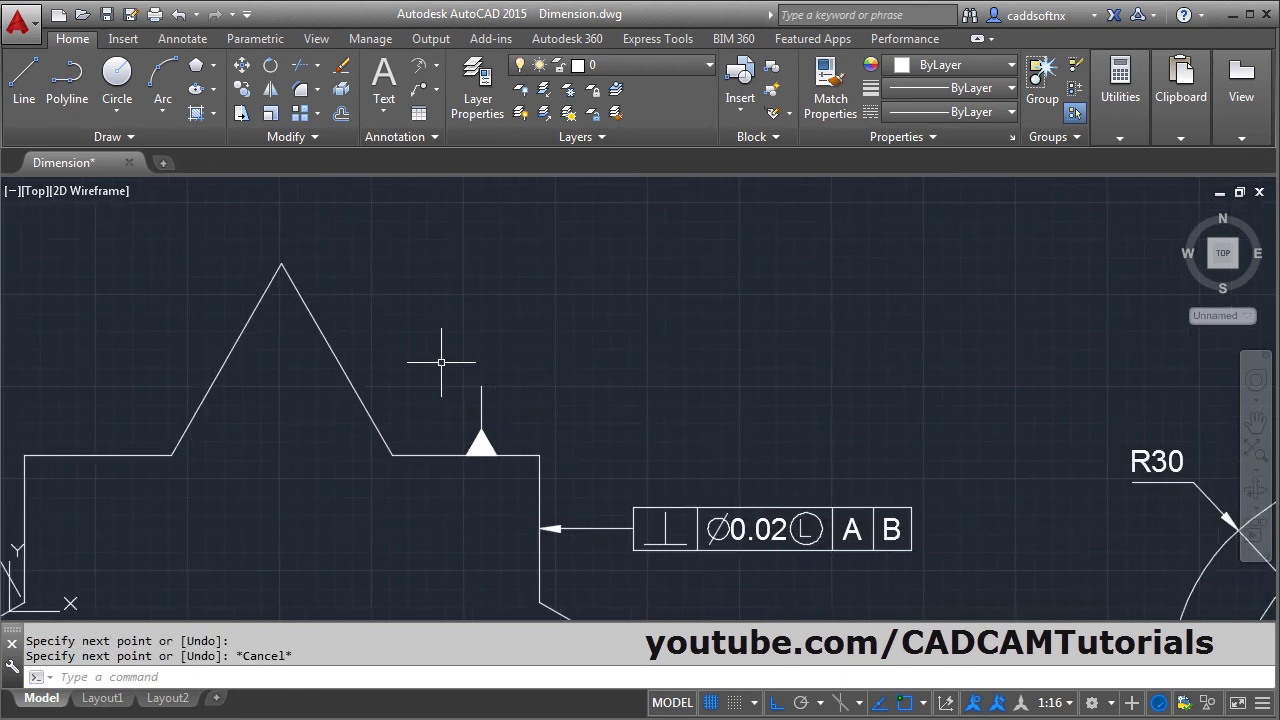
Create a geometric tolerance frame with datum A and place it in the drawing
click(183, 40)
click(453, 139)
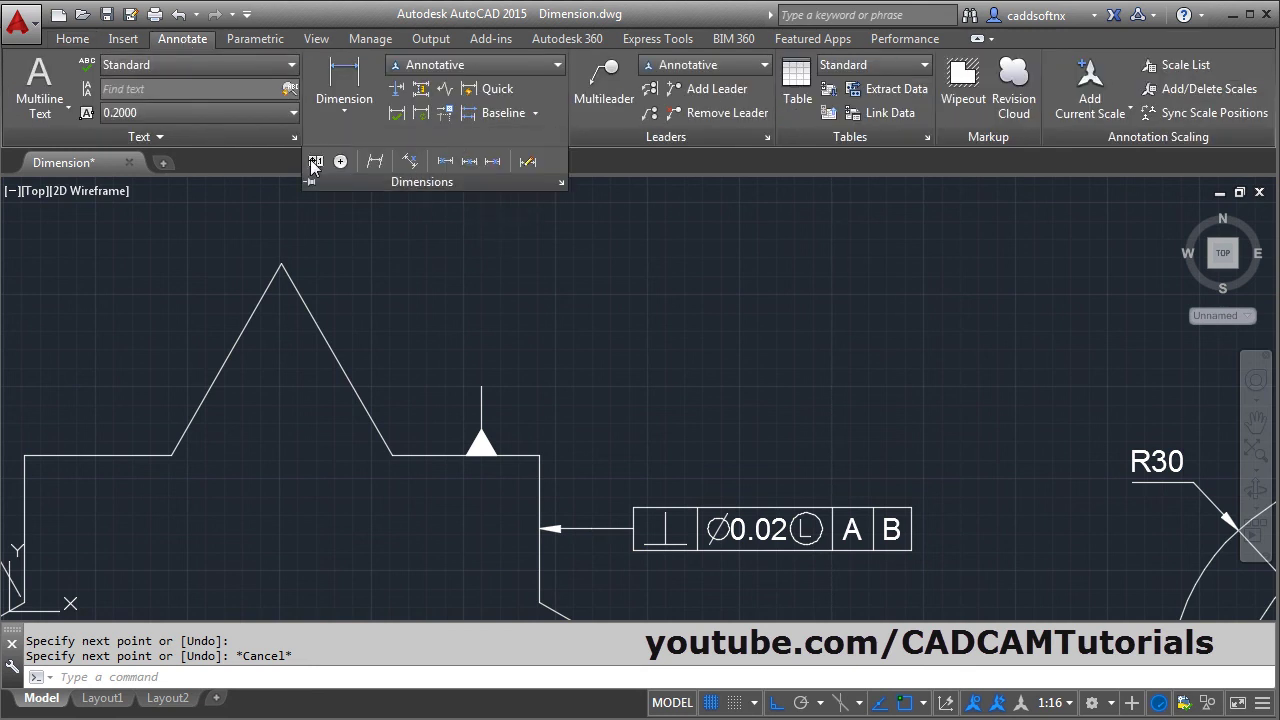
click(315, 163)
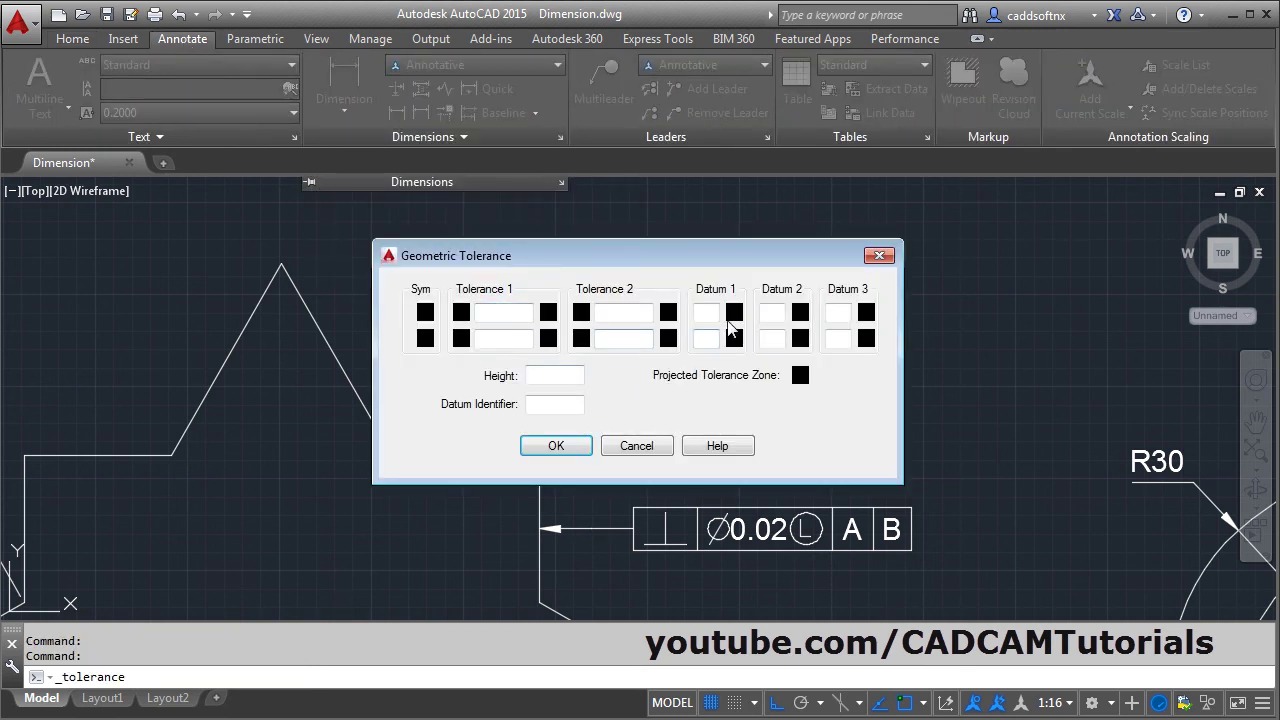
click(572, 450)
click(565, 325)
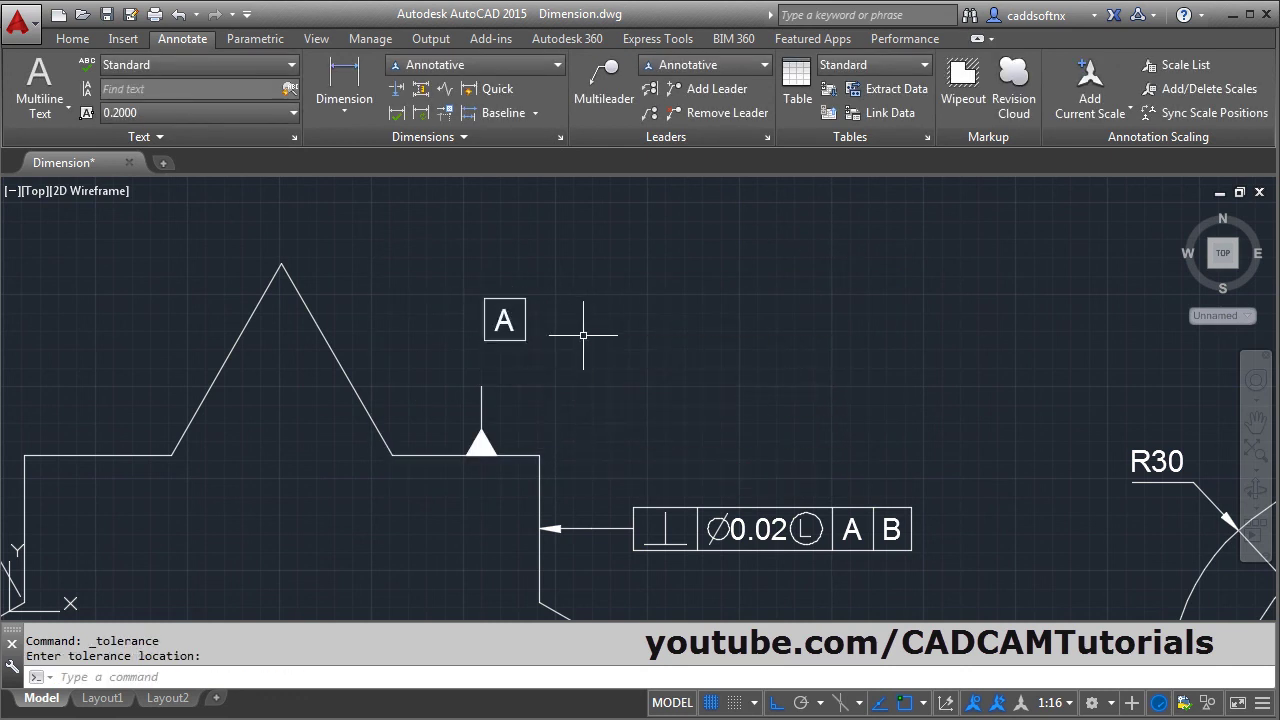
Move the A frame by its bottom middle onto the top of the vertical line
scroll(586, 329, up, 3)
text(m)
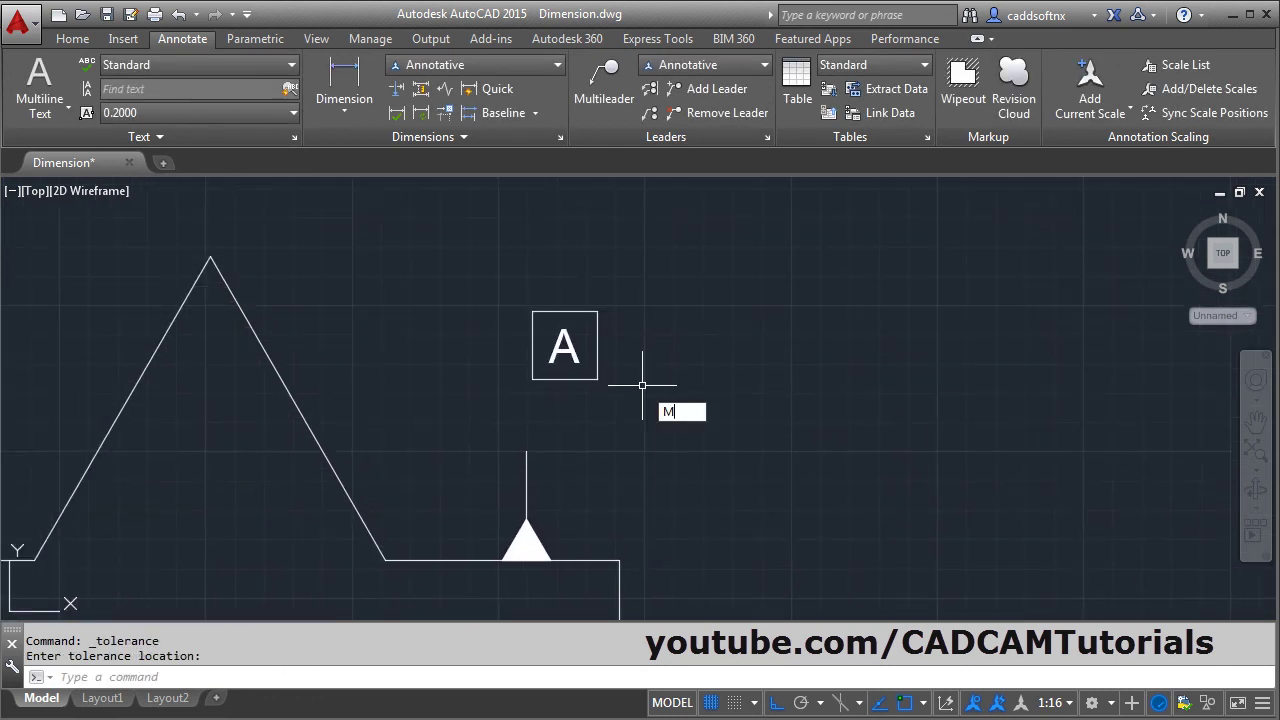
key(Return)
click(612, 274)
click(569, 409)
key(Return)
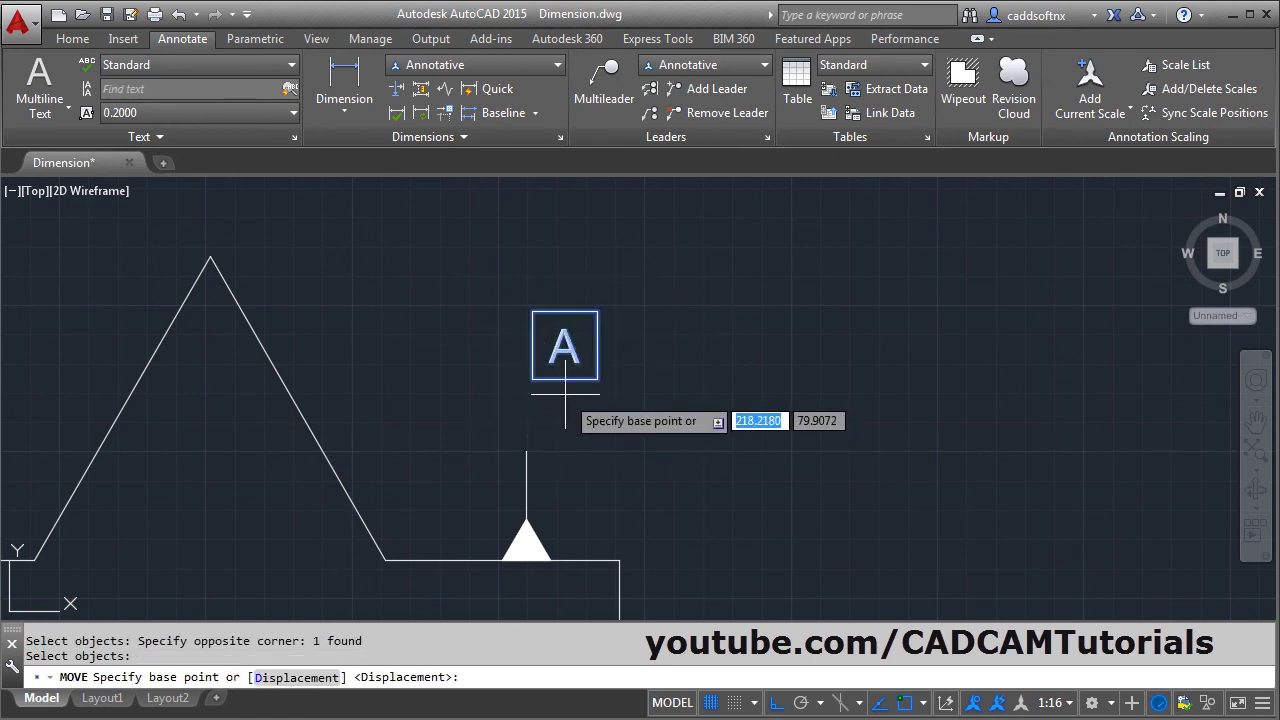
click(564, 378)
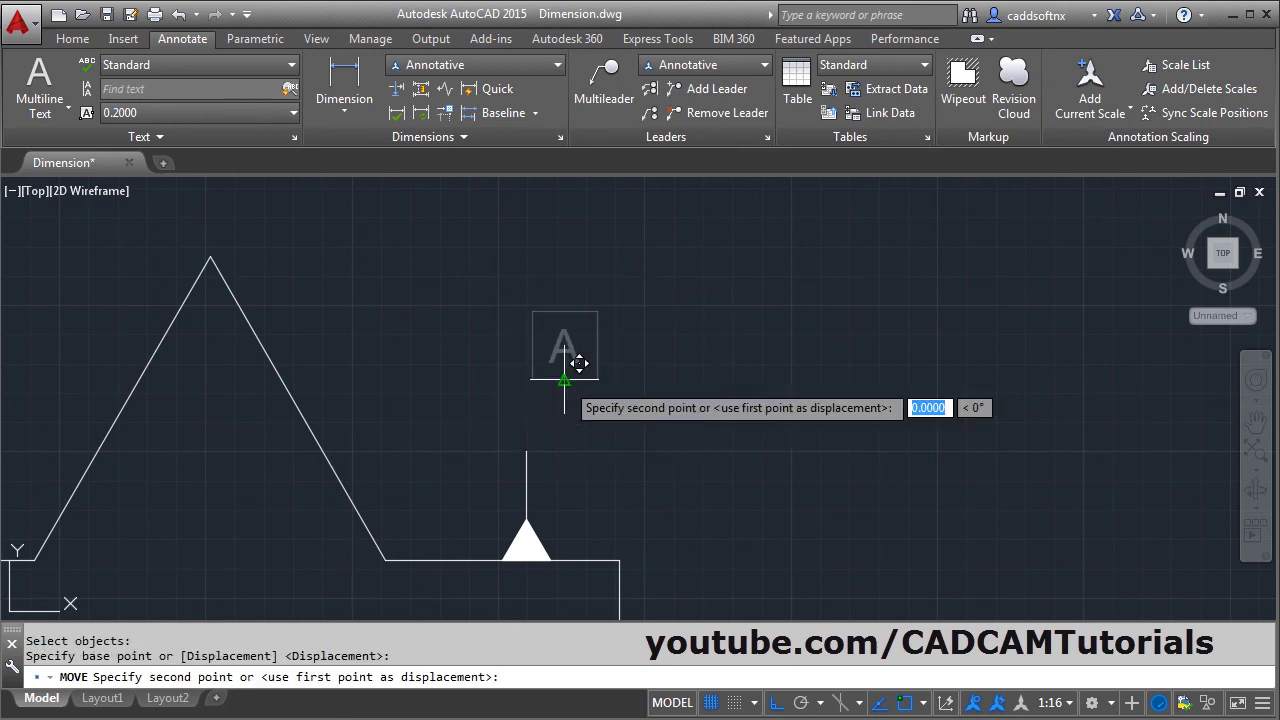
click(526, 450)
scroll(624, 316, down, 1)
middle_drag(789, 423, 723, 360)
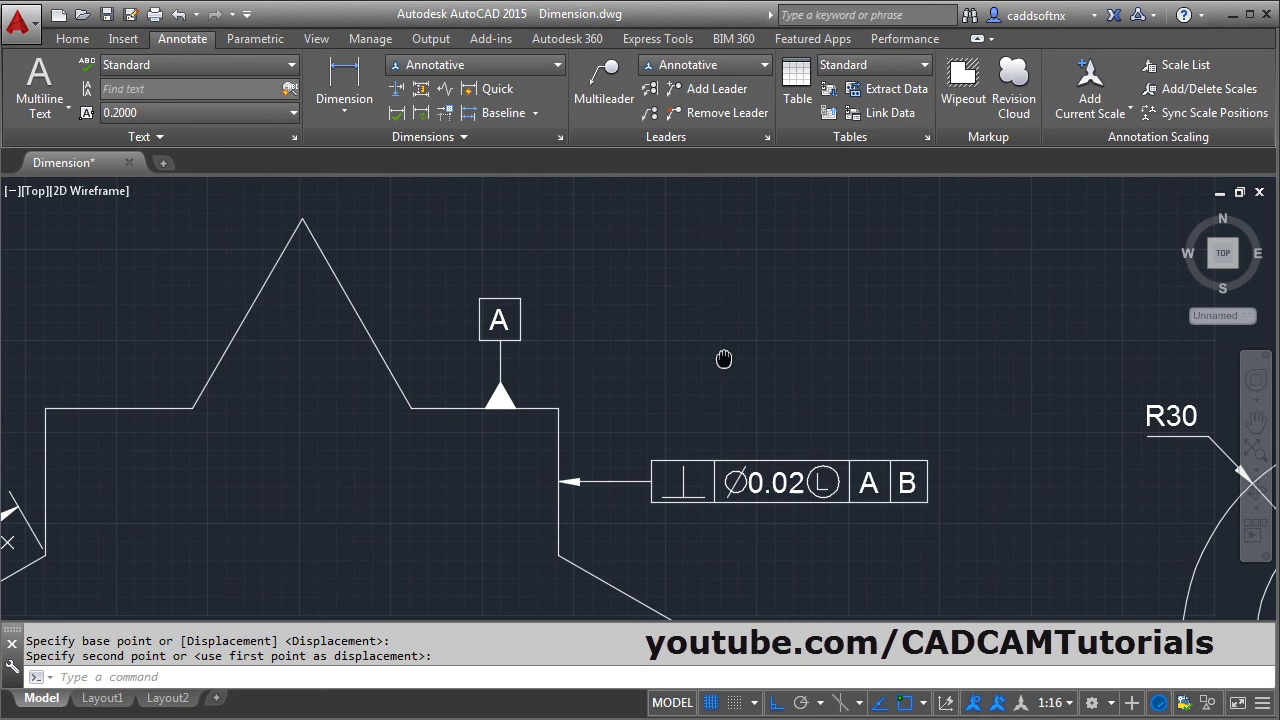